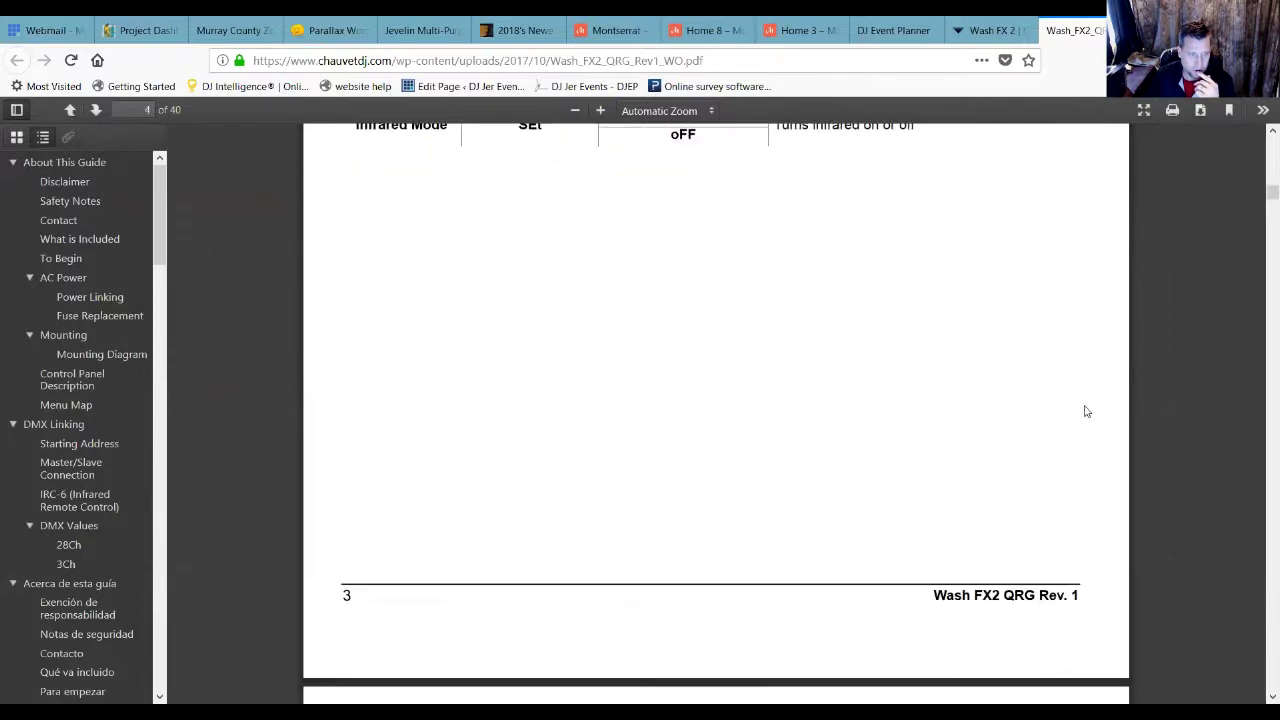
- Scroll past the DMX Linking page and 28Ch table to the 8Ch DMX table on page 6
scroll(1018, 457, "down", 2)
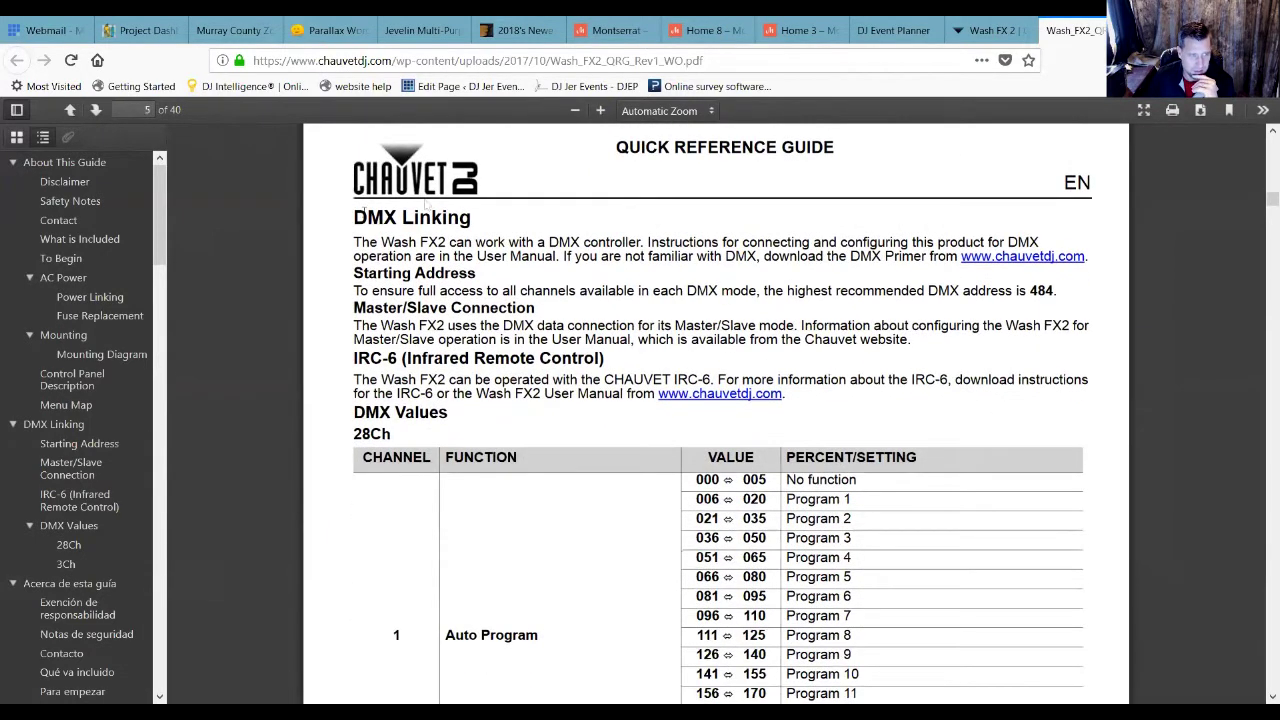
scroll(752, 178, "down", 3)
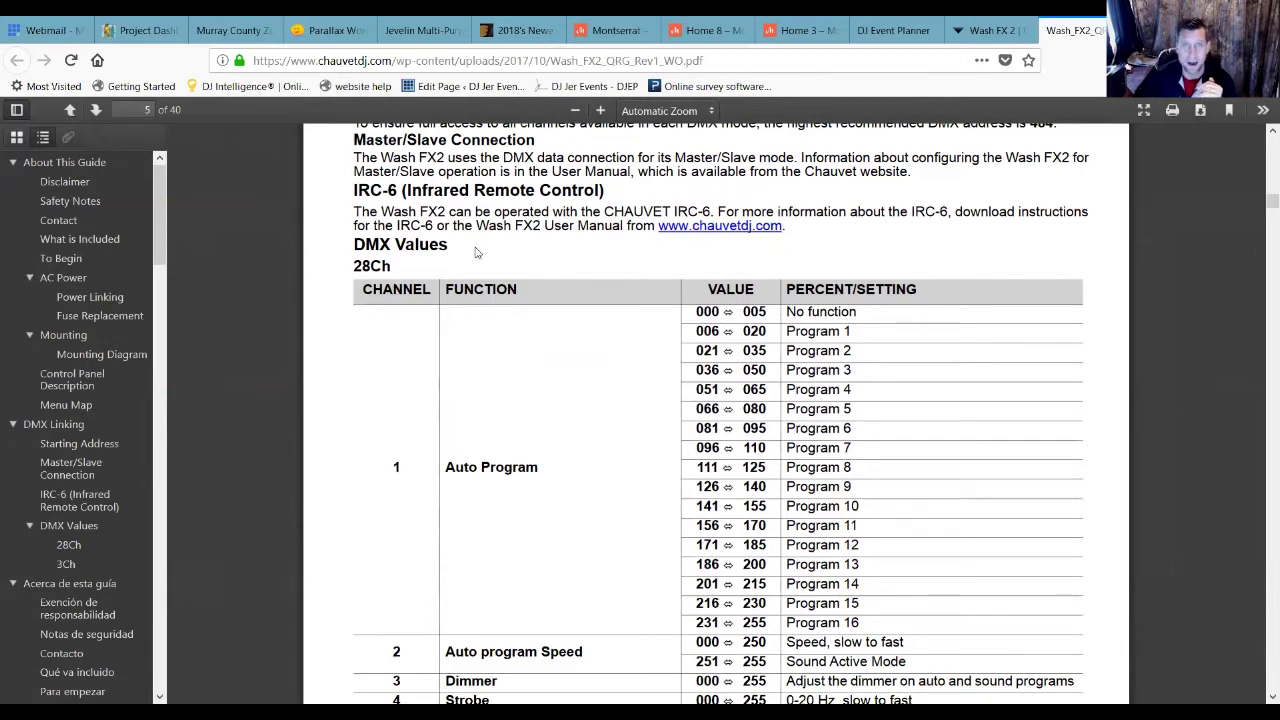
scroll(476, 262, "down", 10)
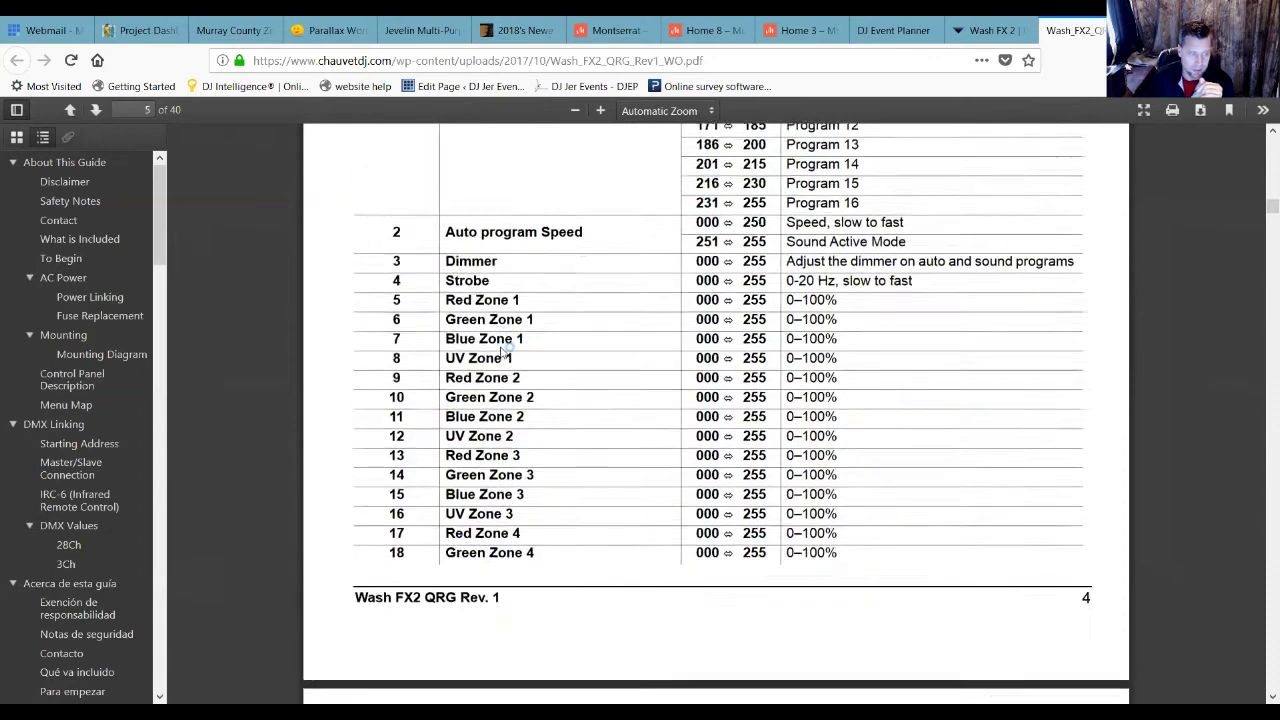
scroll(501, 348, "down", 6)
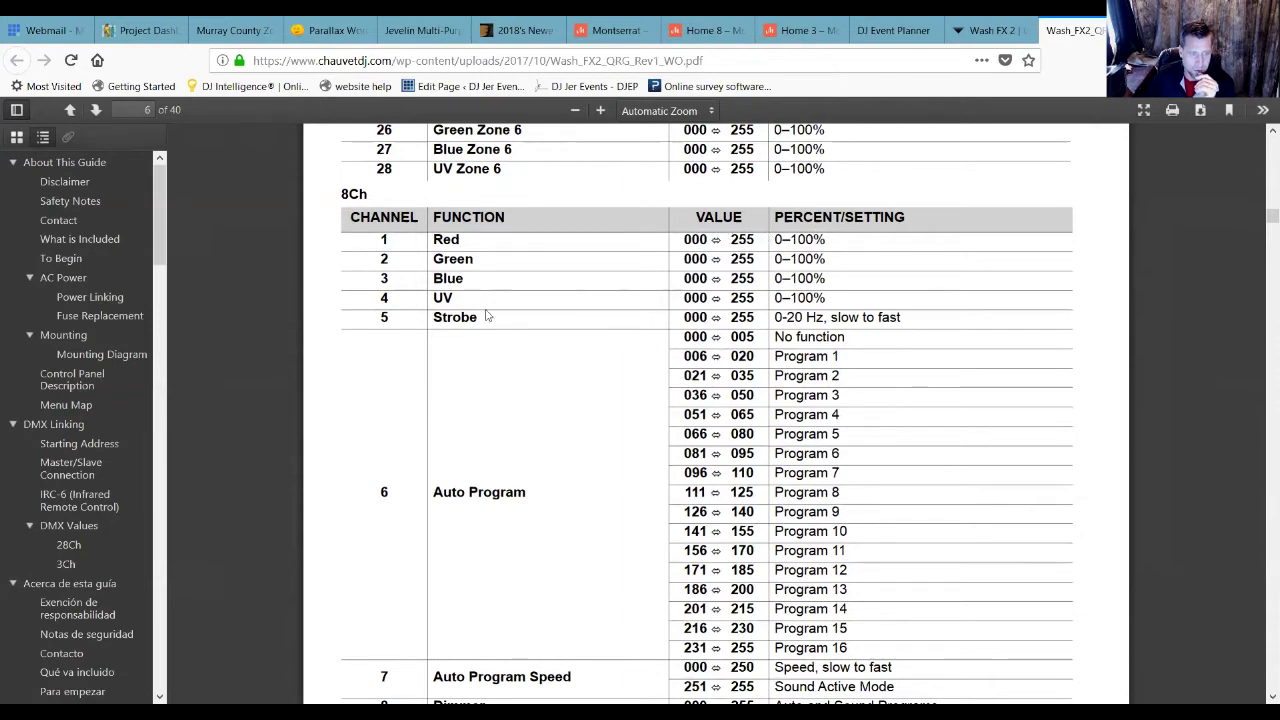
- Scroll up and down the 8Ch table to read channels 1–8, Red through Dimmer
scroll(486, 316, "down", 2)
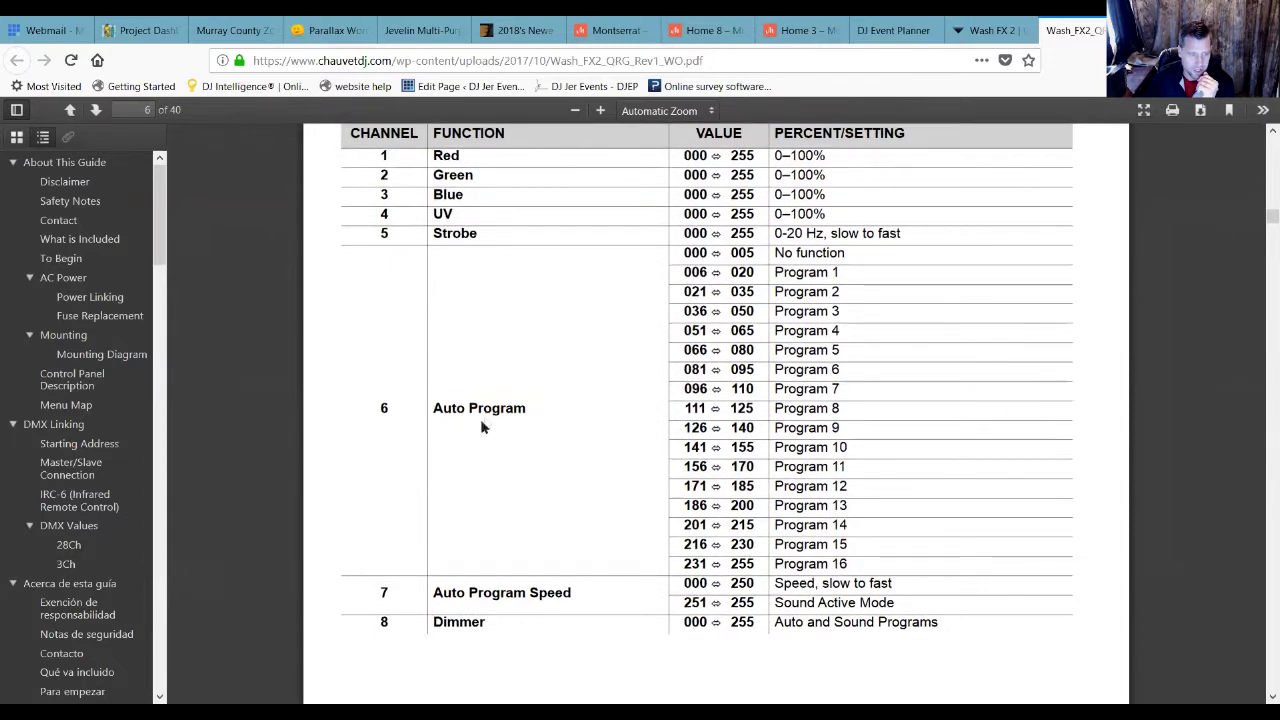
scroll(503, 424, "down", 4)
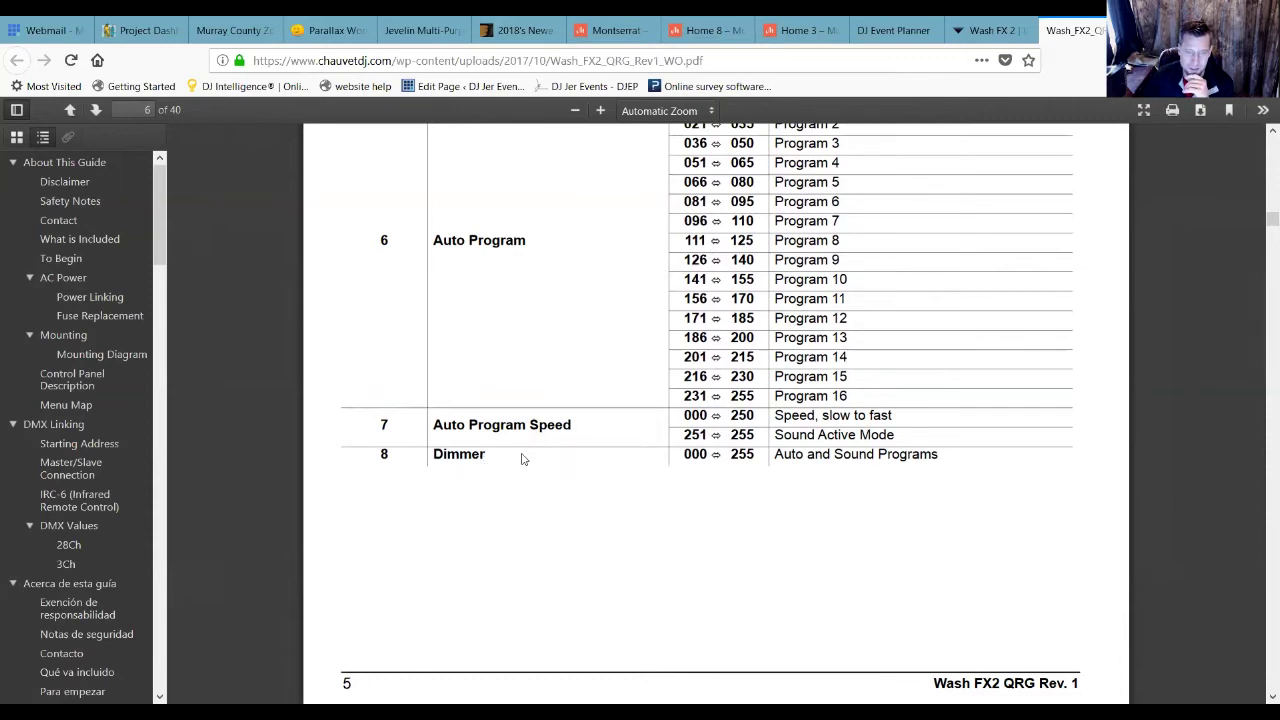
scroll(528, 469, "up", 3)
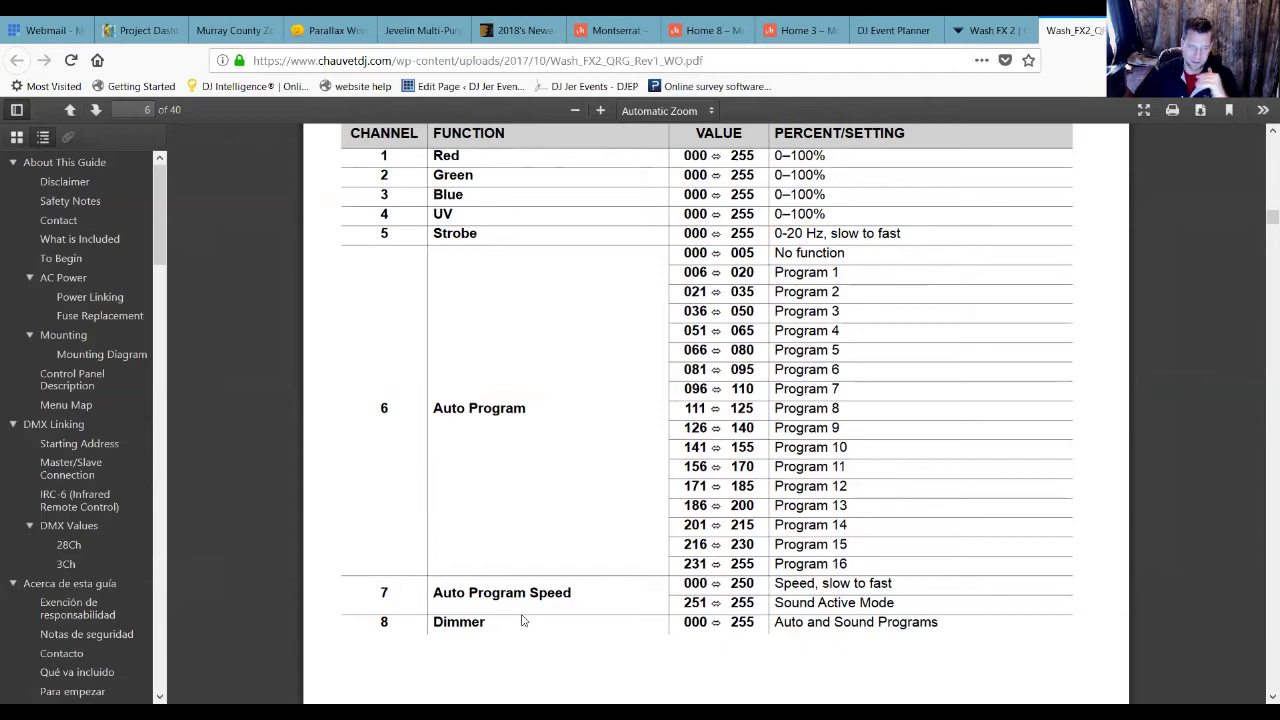
scroll(586, 527, "down", 3)
scroll(574, 529, "up", 3)
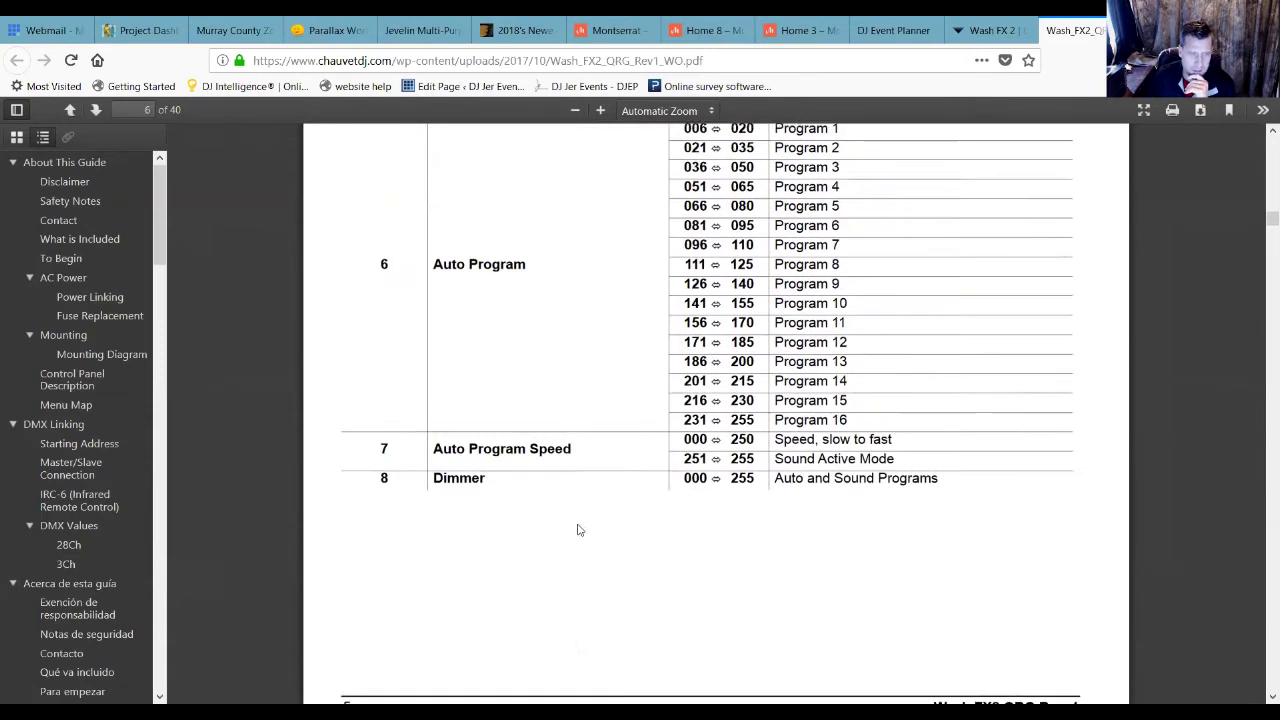
scroll(607, 448, "up", 2)
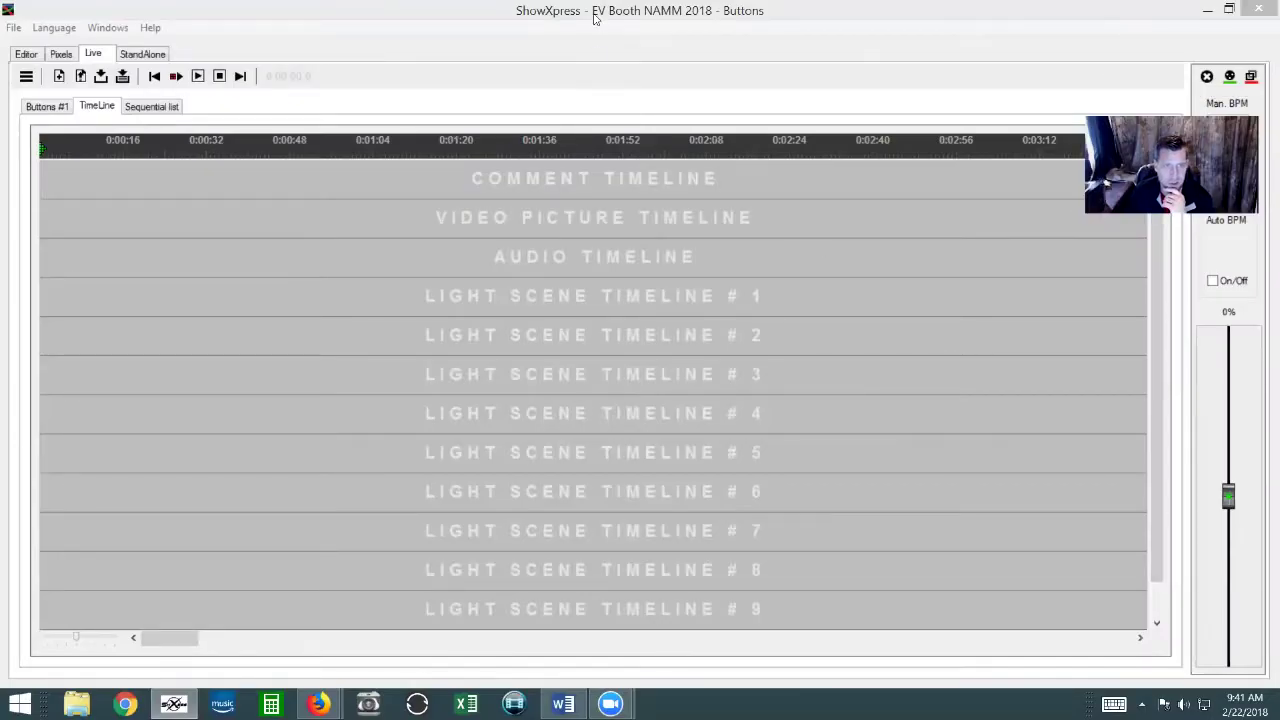
- Restore ShowXpress and Firefox from full screen to windowed size
left_click(595, 12)
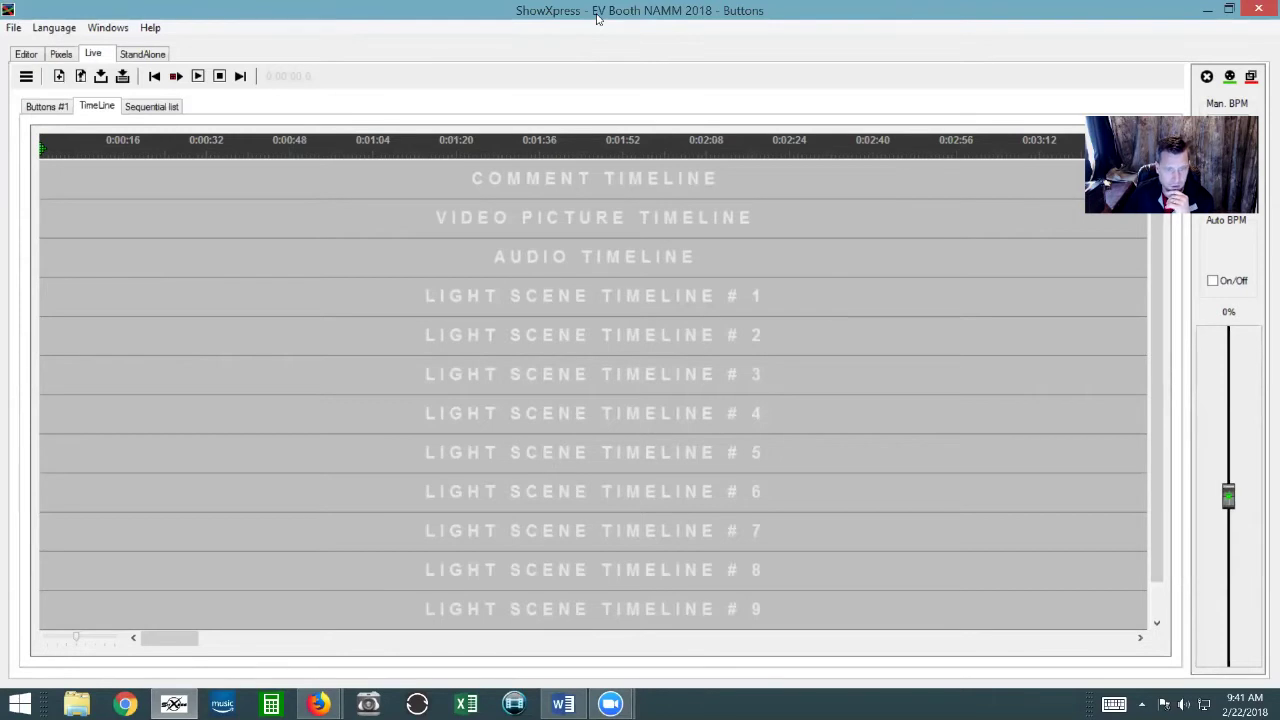
double_click(597, 14)
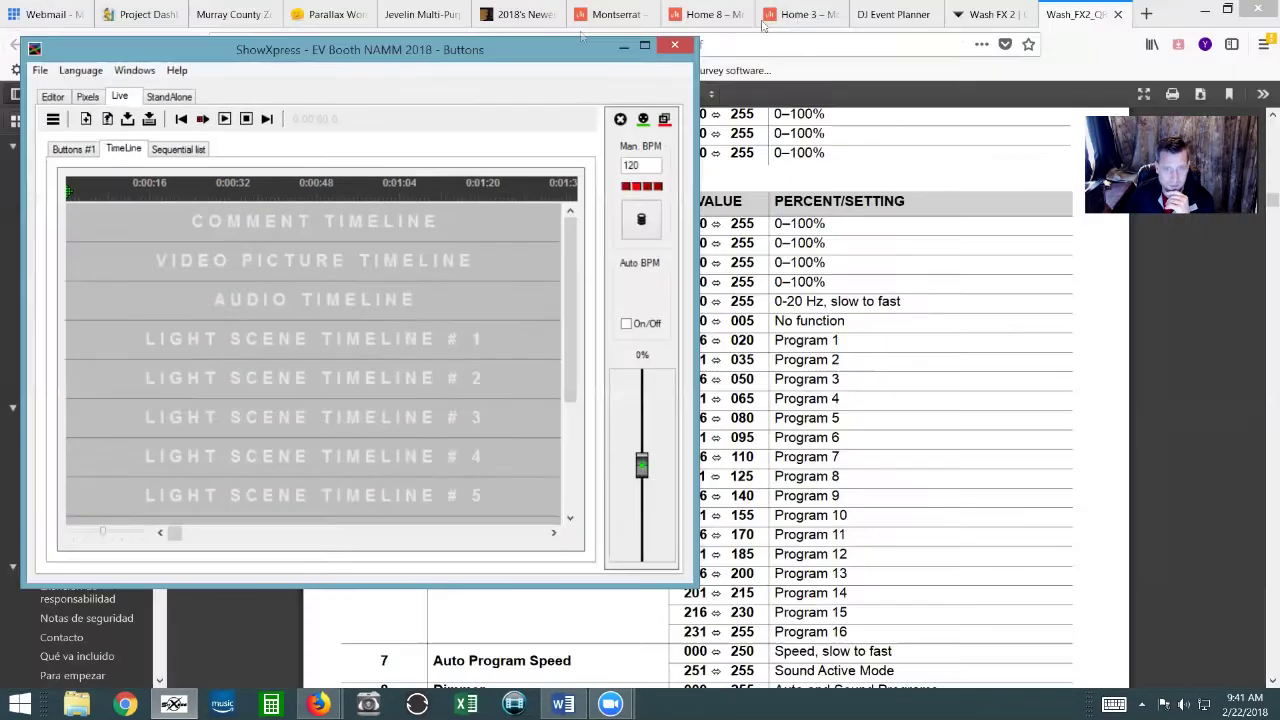
left_click(1228, 10)
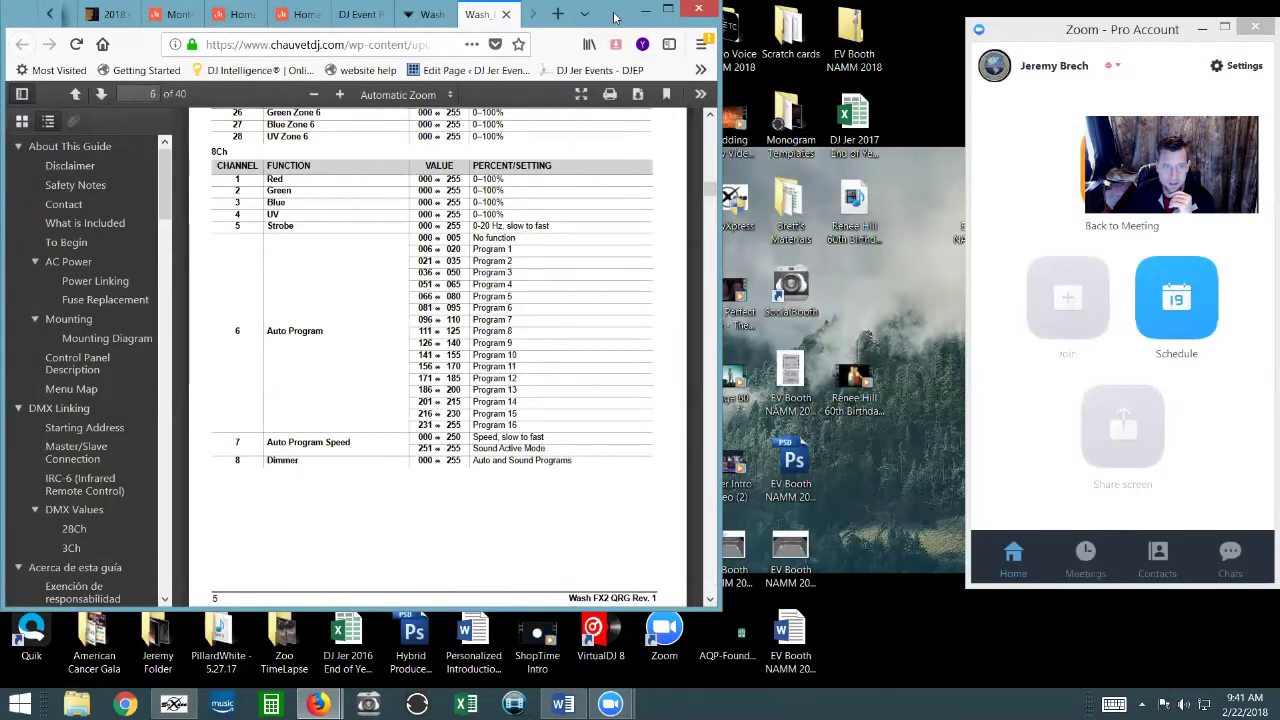
left_click(667, 8)
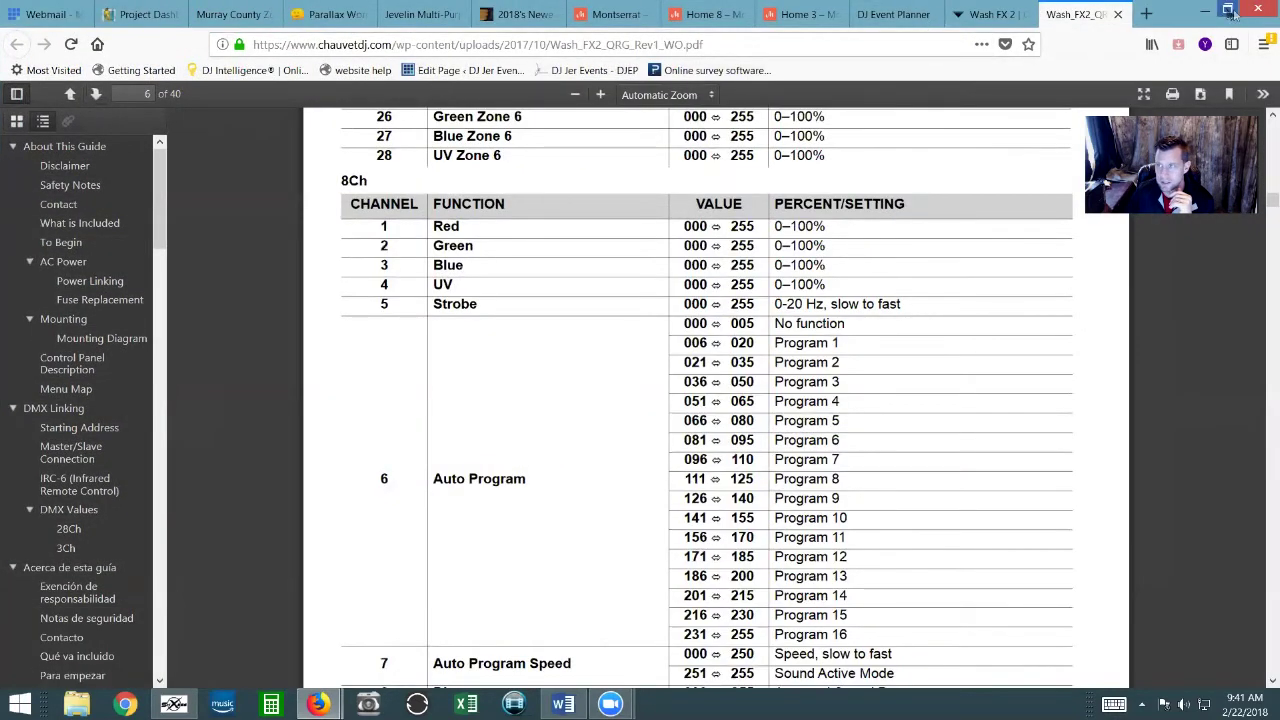
left_click(1228, 9)
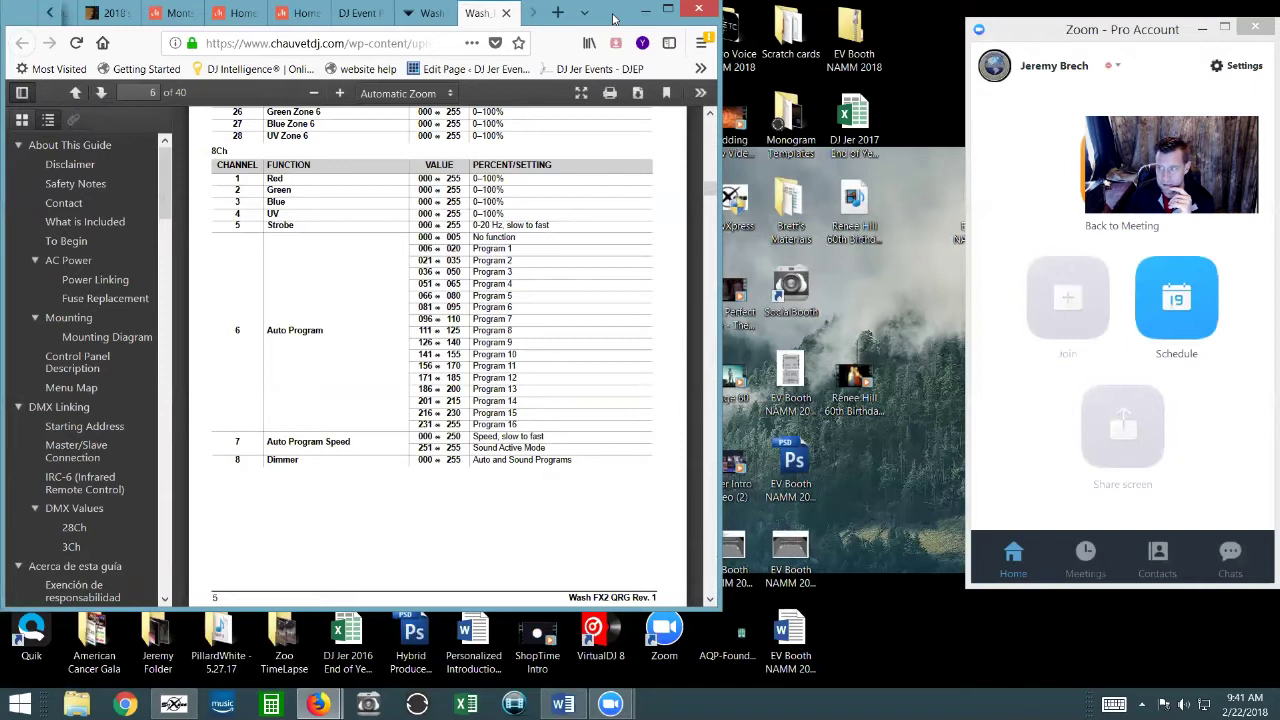
- Place ShowXpress at the top-left and the Firefox PDF on the right, side by side
left_click_drag(613, 18, 1015, 164)
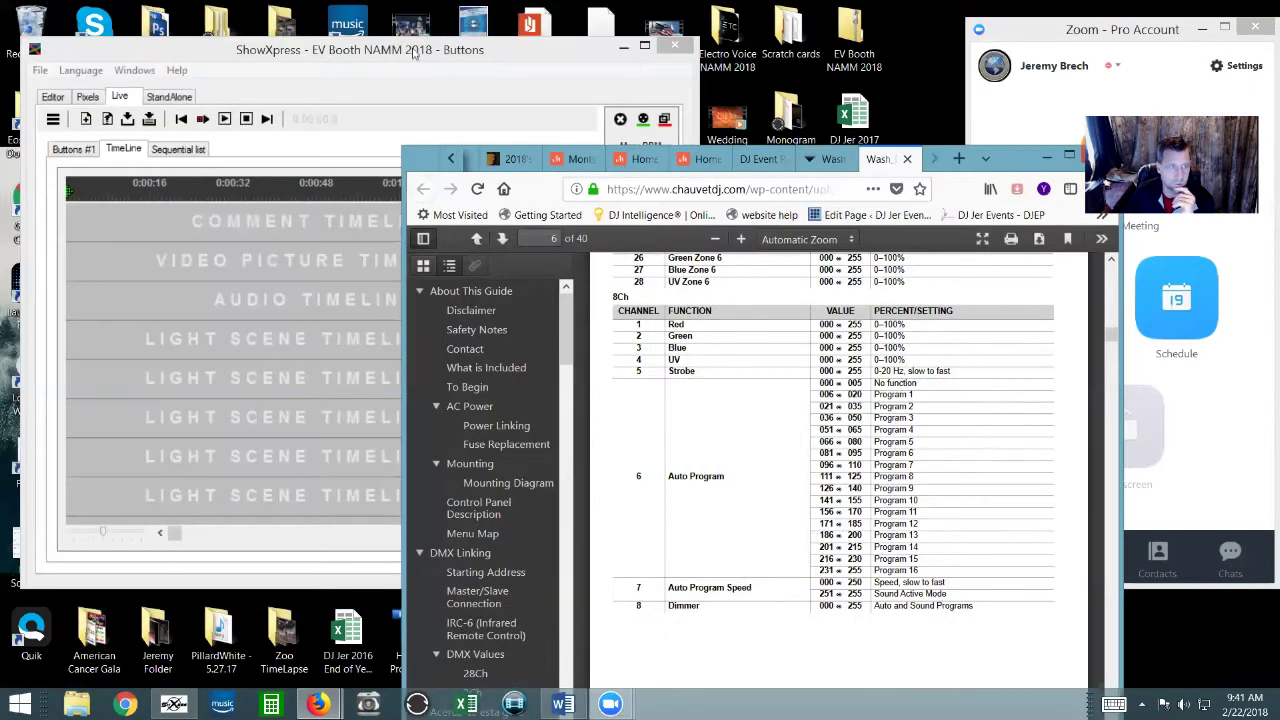
left_click_drag(413, 57, 393, 21)
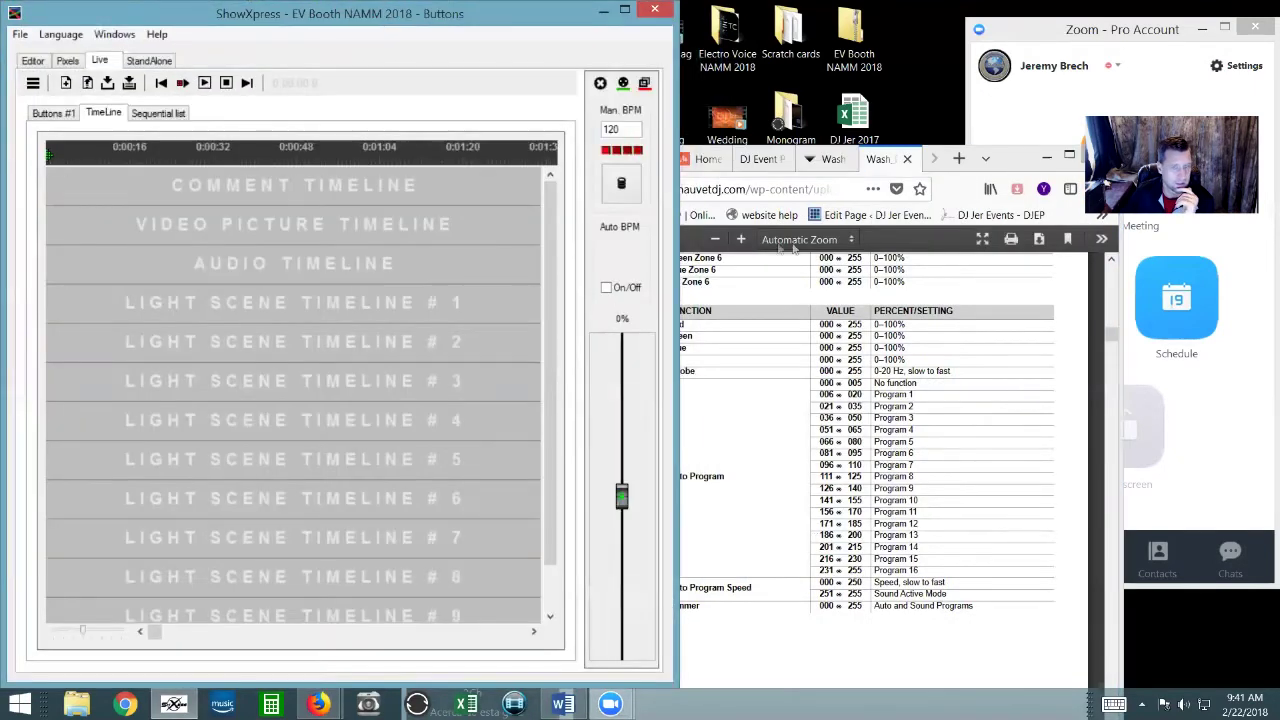
left_click(1018, 152)
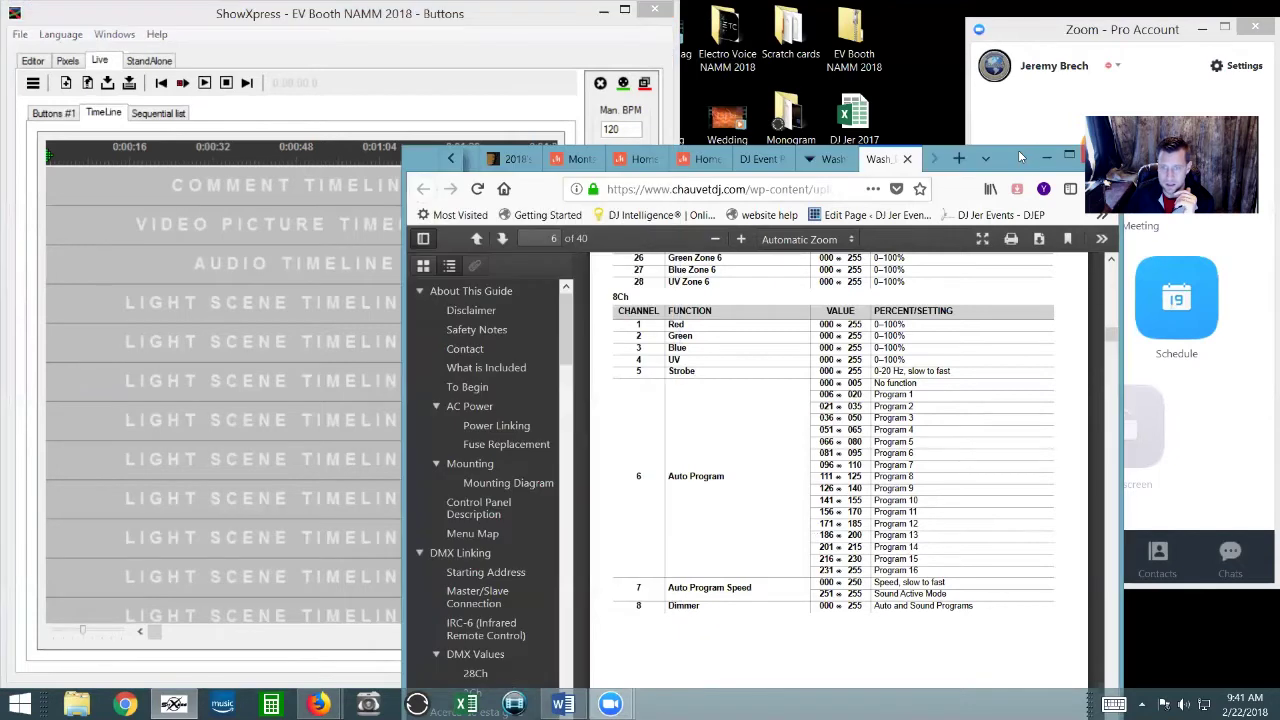
left_click_drag(1018, 150, 1173, 53)
left_click(393, 15)
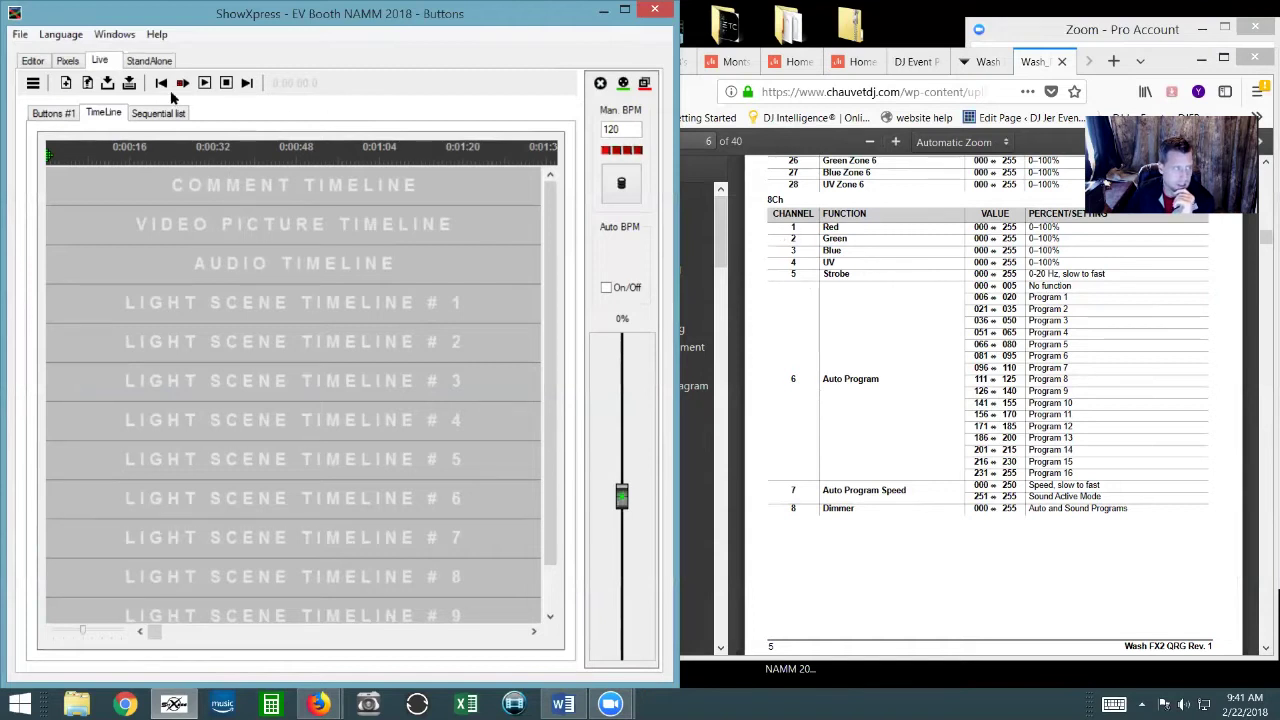
left_click(18, 35)
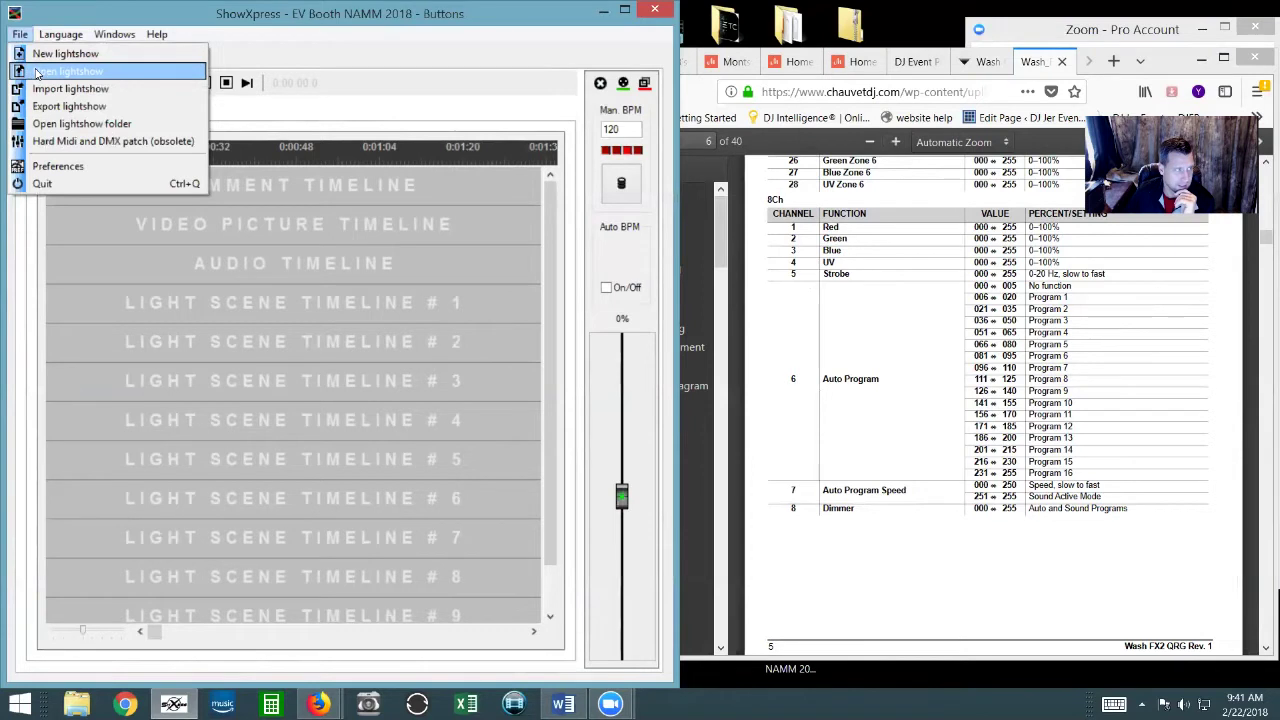
- Open the Test lightshow, widen the window, and bring up the Add fixtures library
left_click(34, 72)
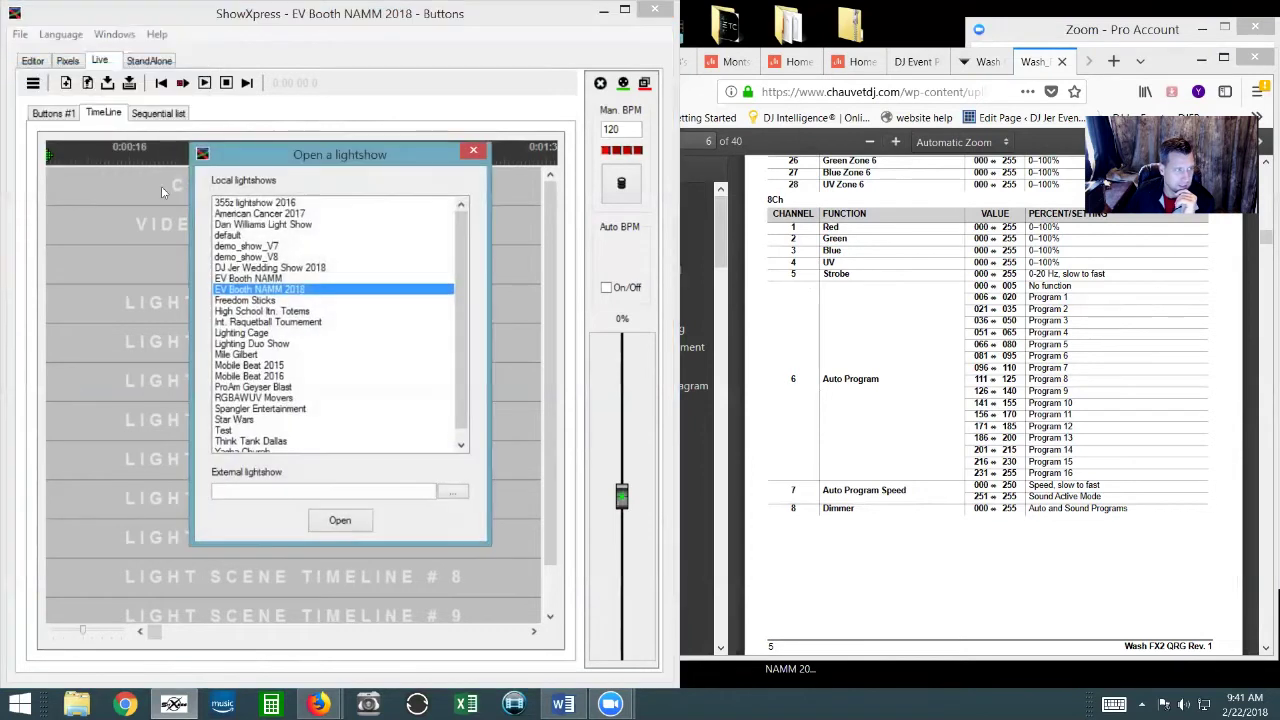
double_click(226, 431)
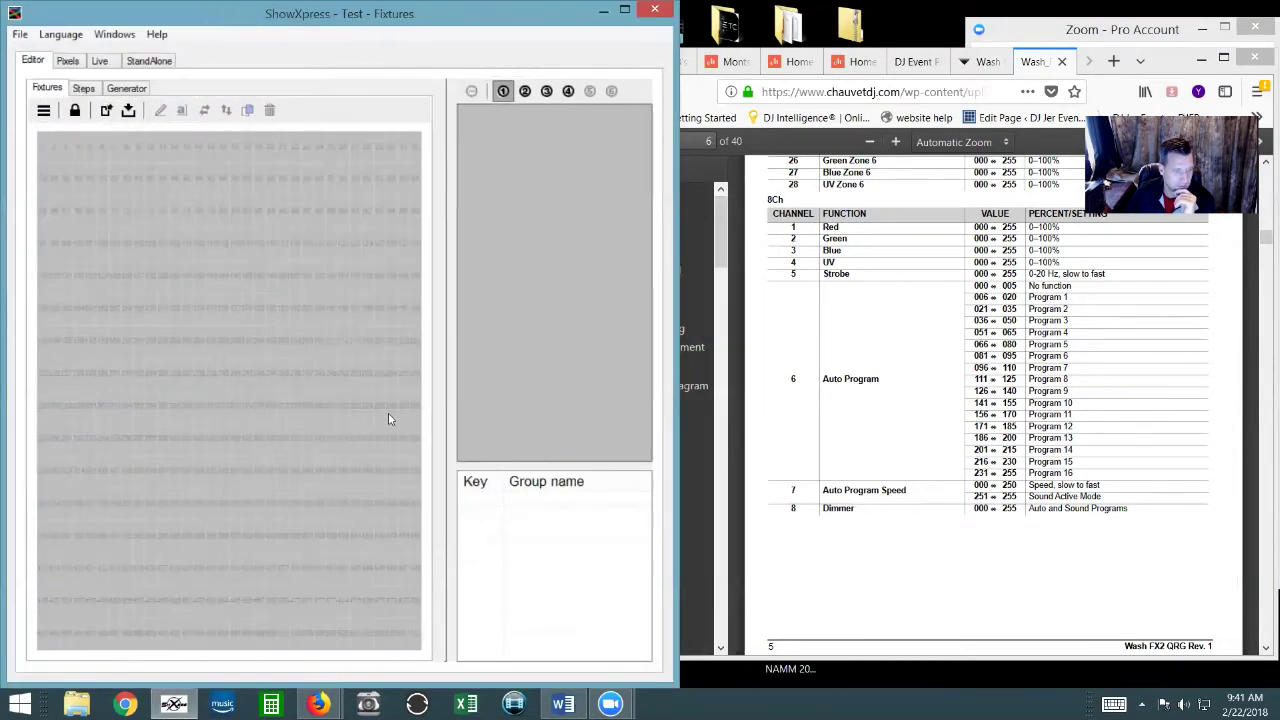
left_click_drag(672, 118, 736, 118)
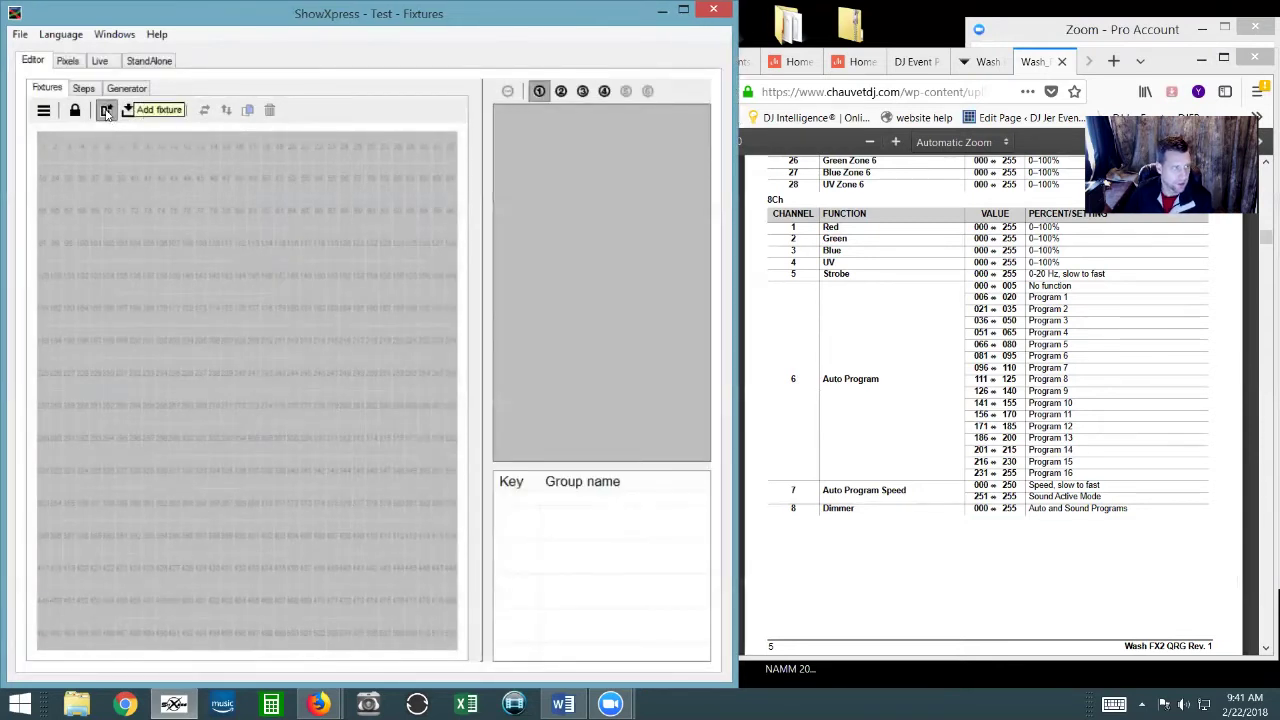
left_click(106, 111)
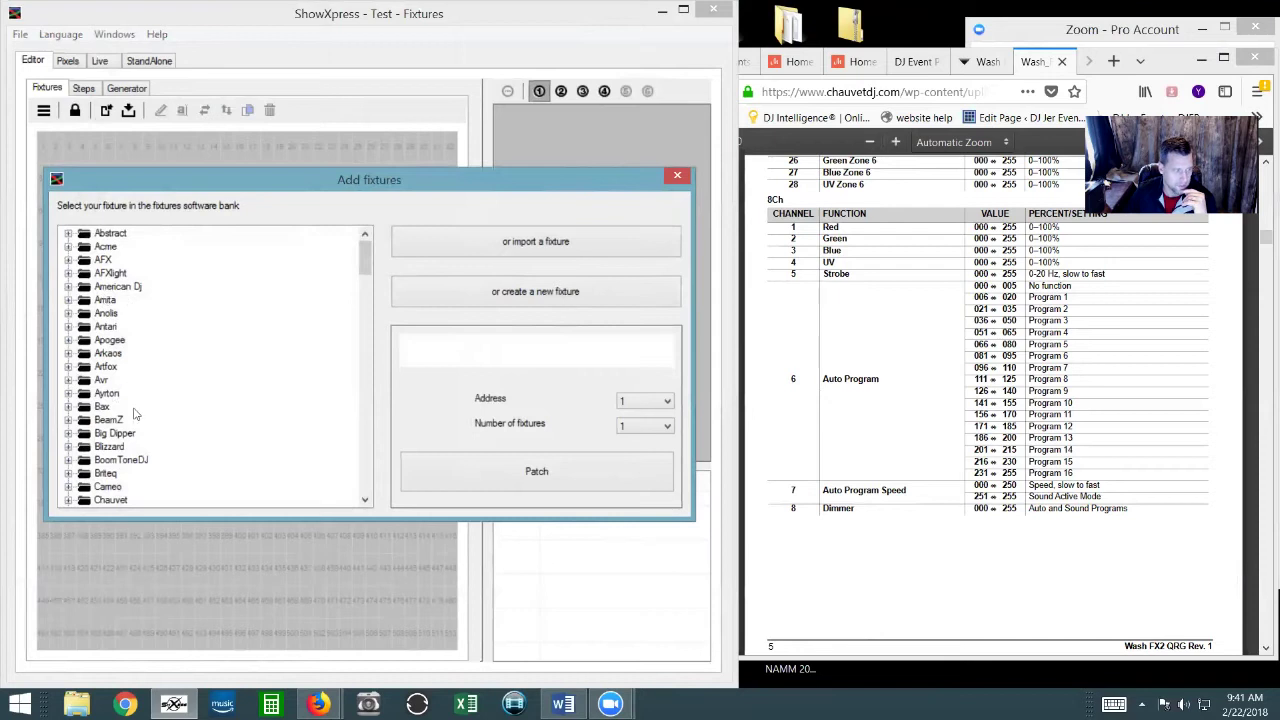
- Create a new custom fixture named 'Wash FX2' with 8 channels
left_click_drag(364, 262, 390, 232)
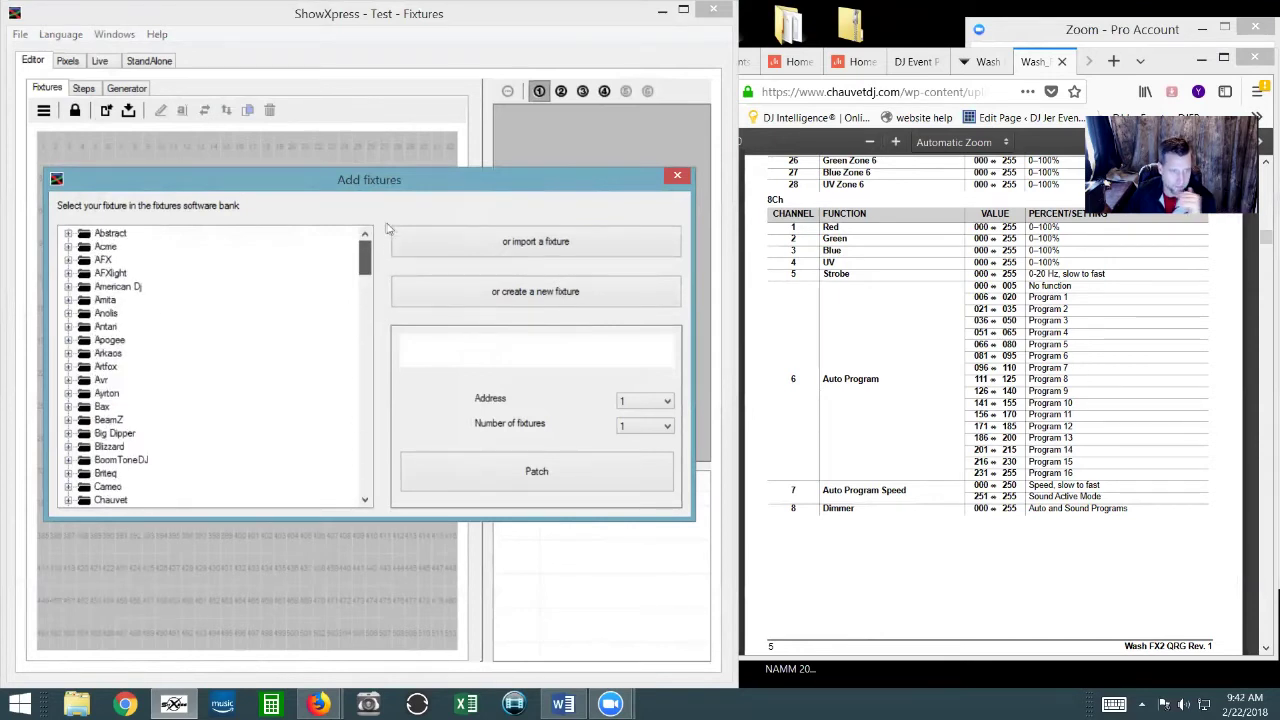
left_click(478, 300)
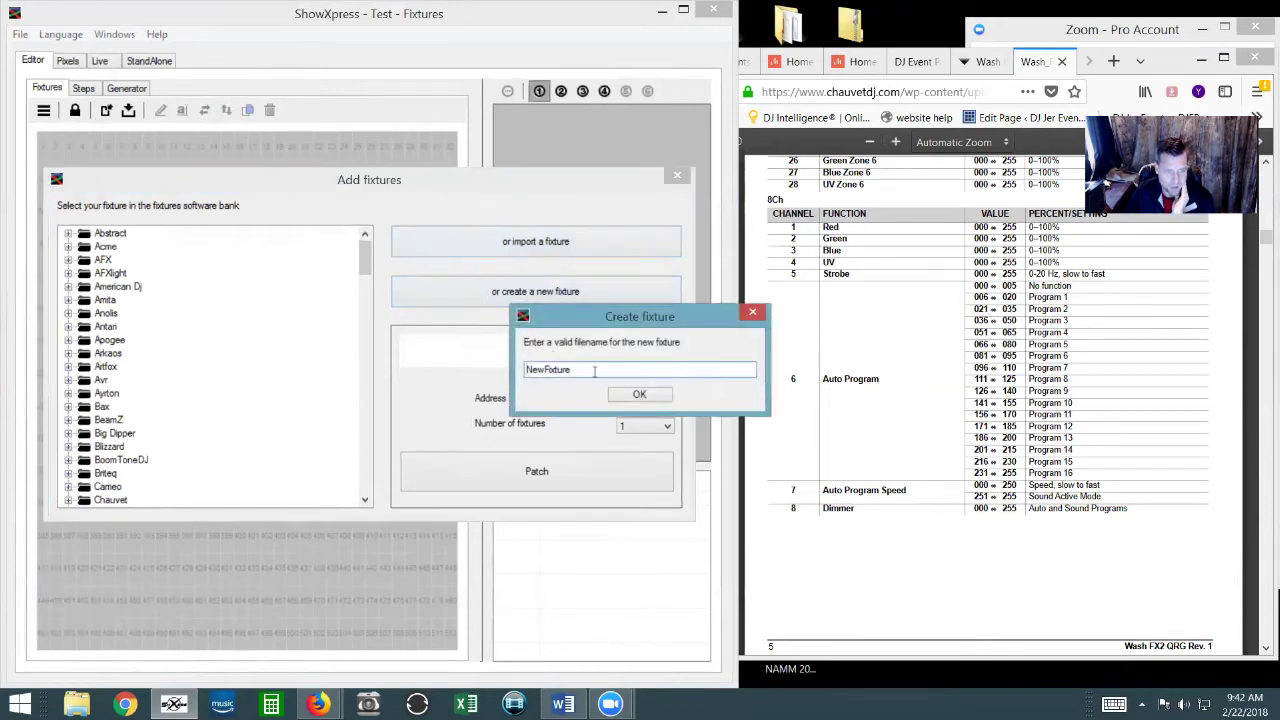
double_click(553, 373)
type("Wash ")
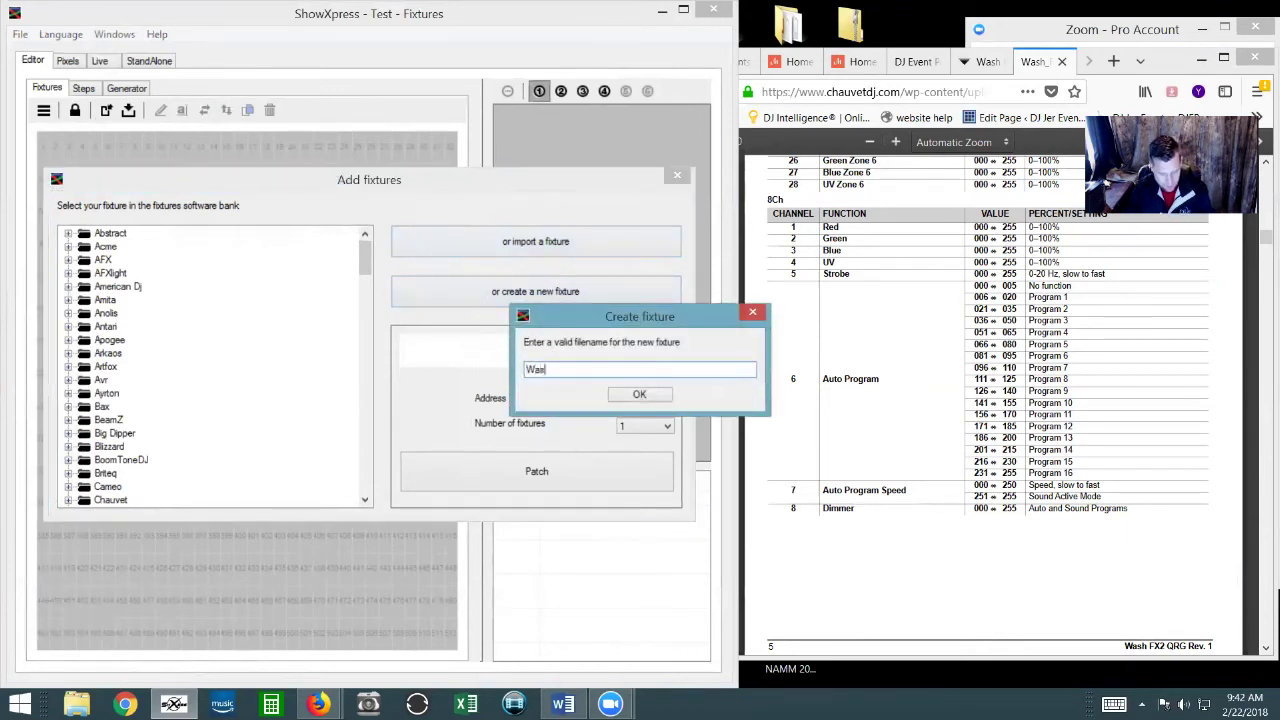
type("FX2")
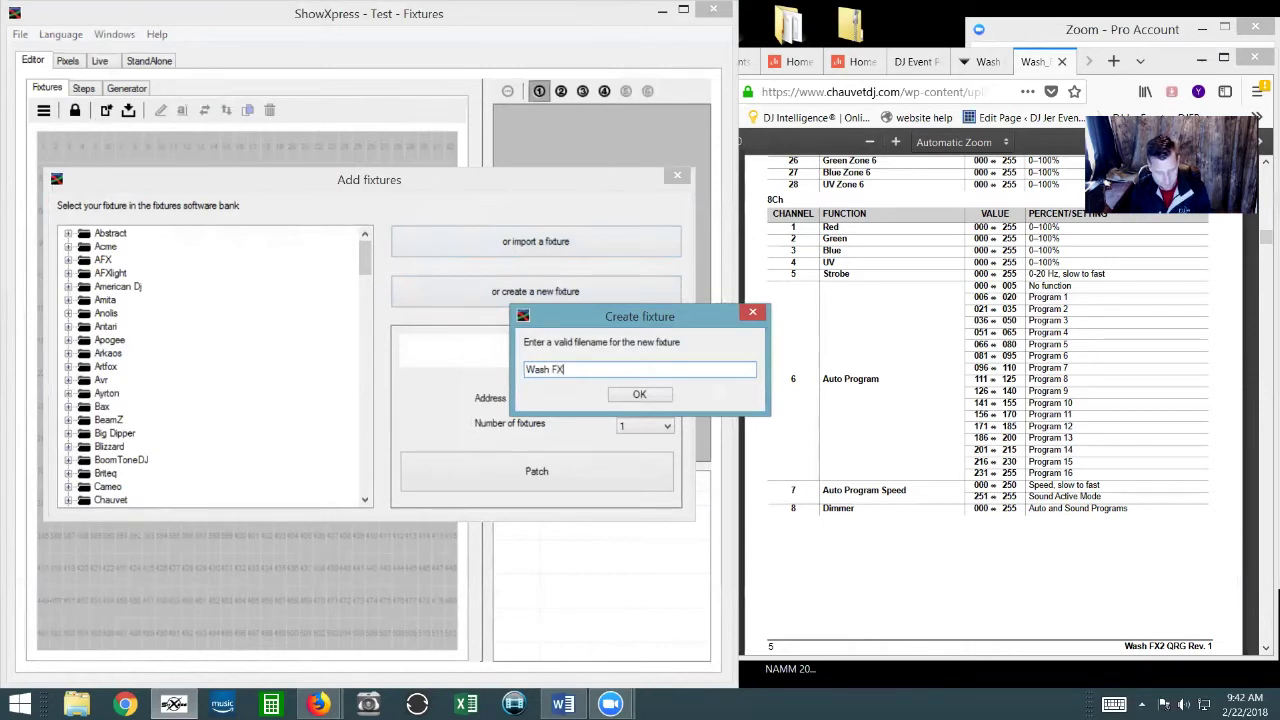
left_click(620, 398)
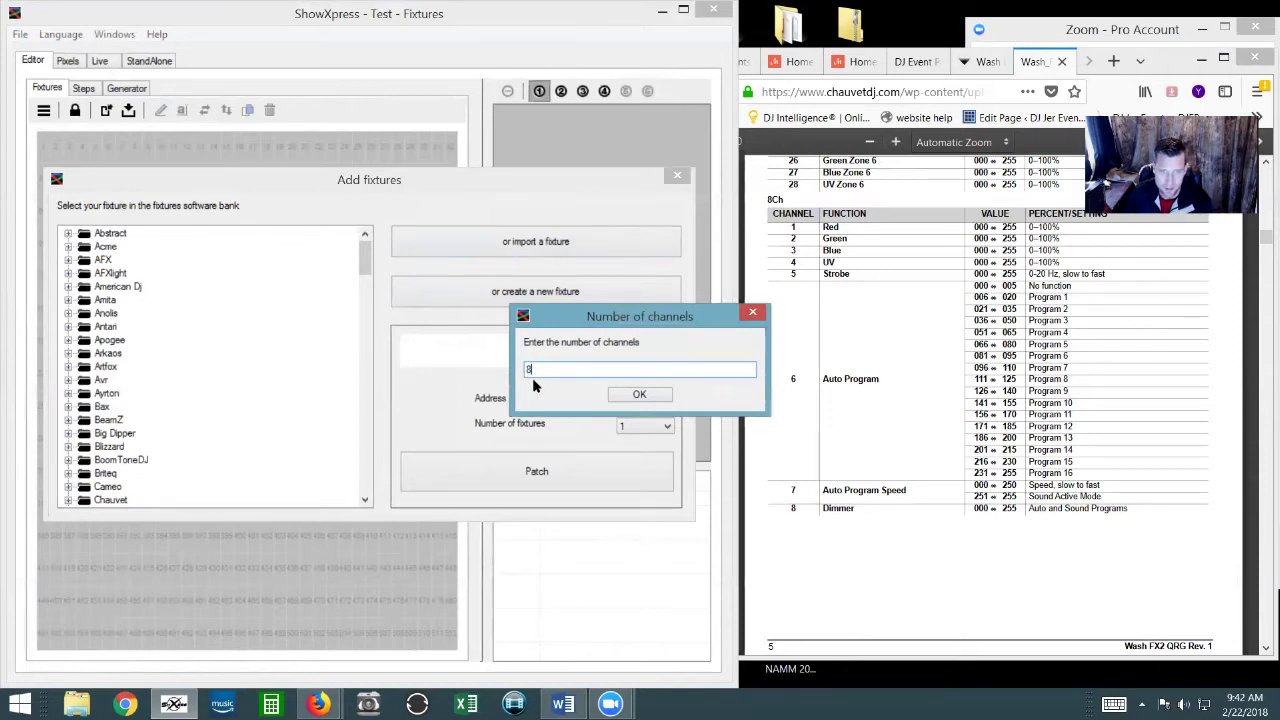
left_click(636, 396)
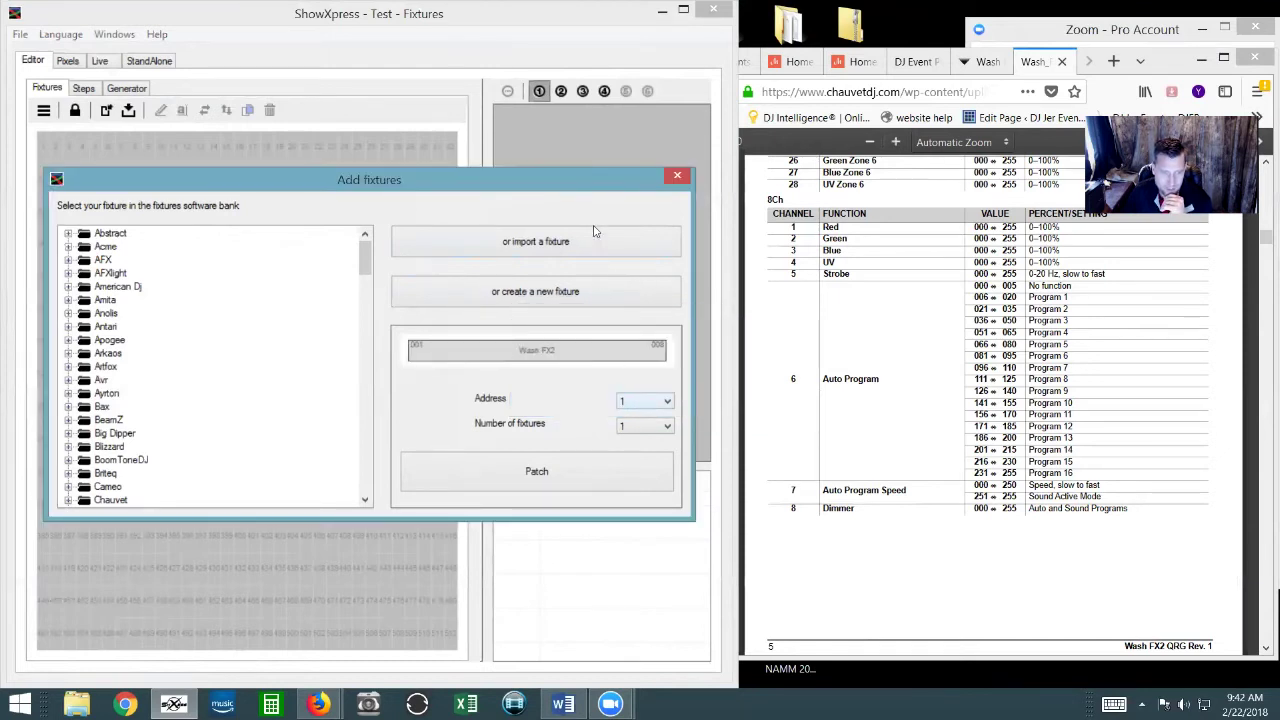
- Patch one Wash FX2 fixture at start address 1, filling DMX channels 001–008
left_click_drag(576, 193, 712, 288)
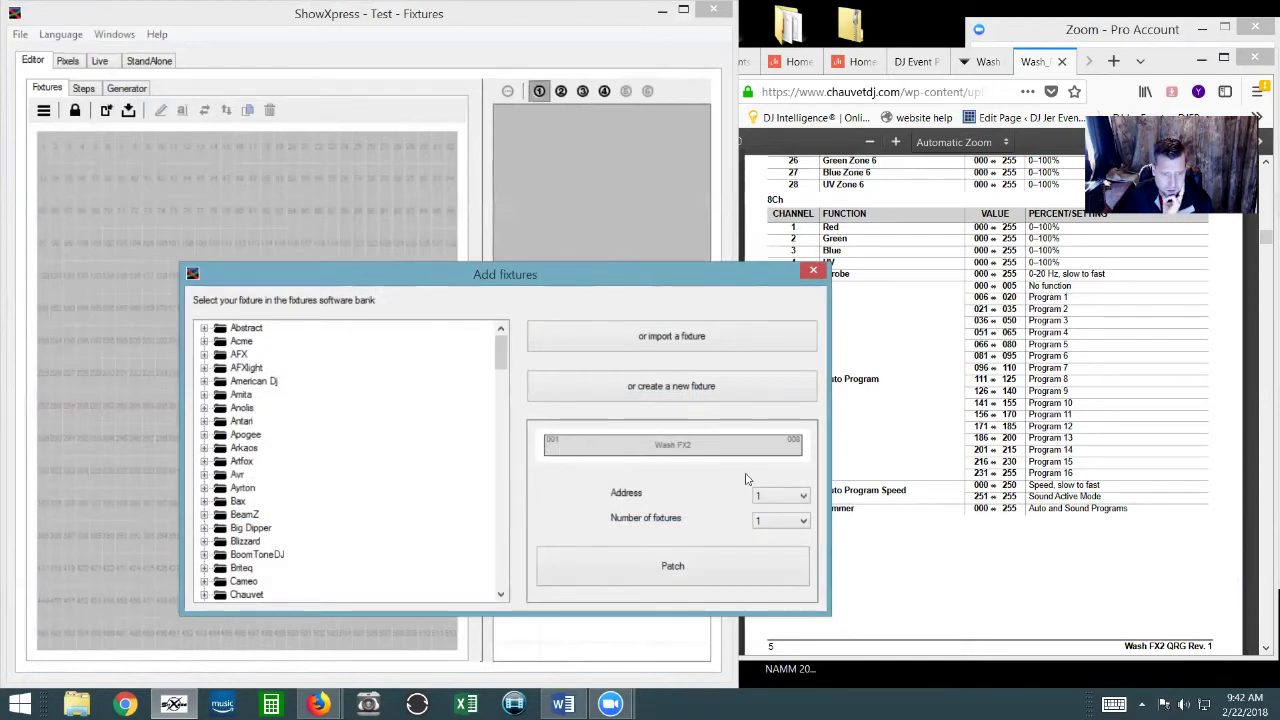
left_click(803, 496)
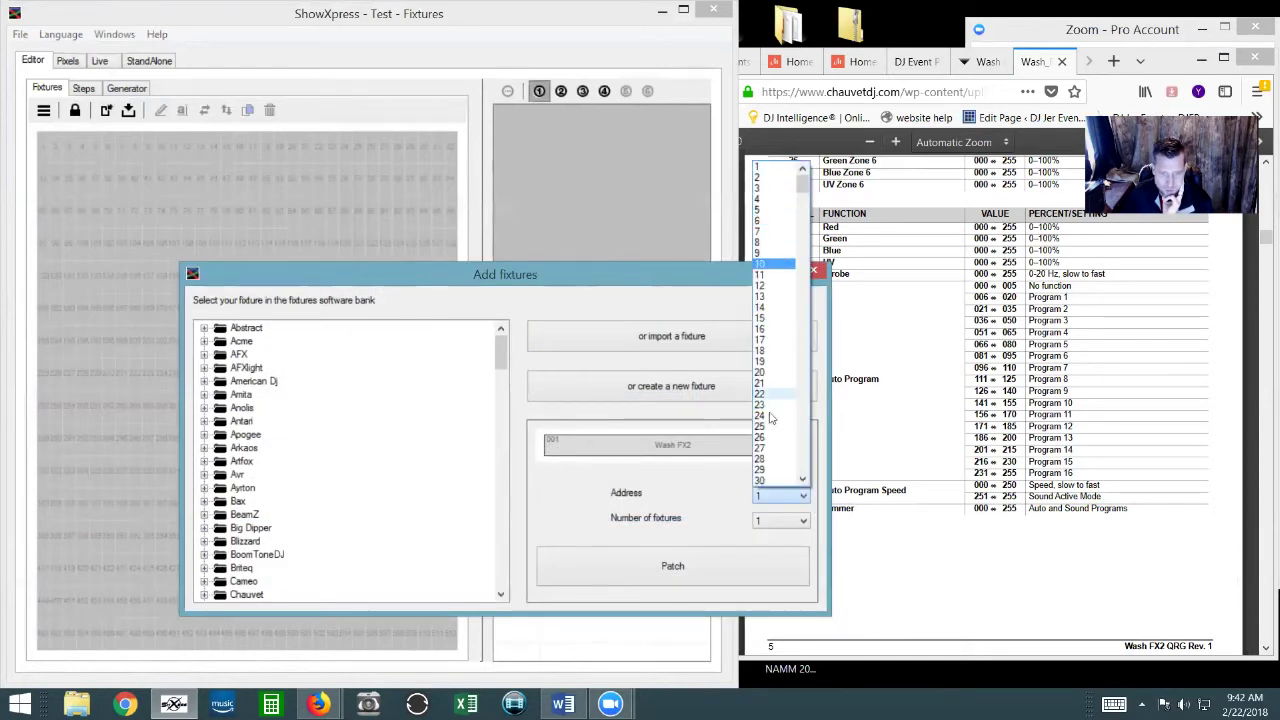
left_click(640, 517)
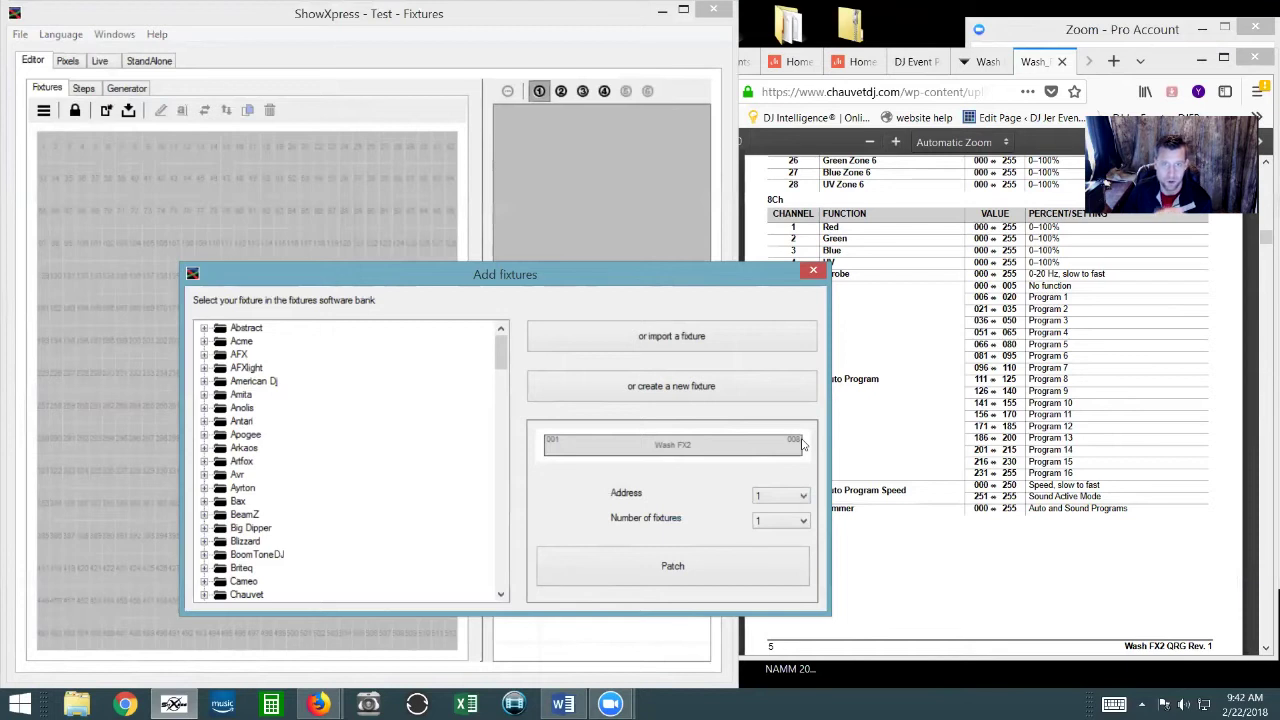
left_click(777, 524)
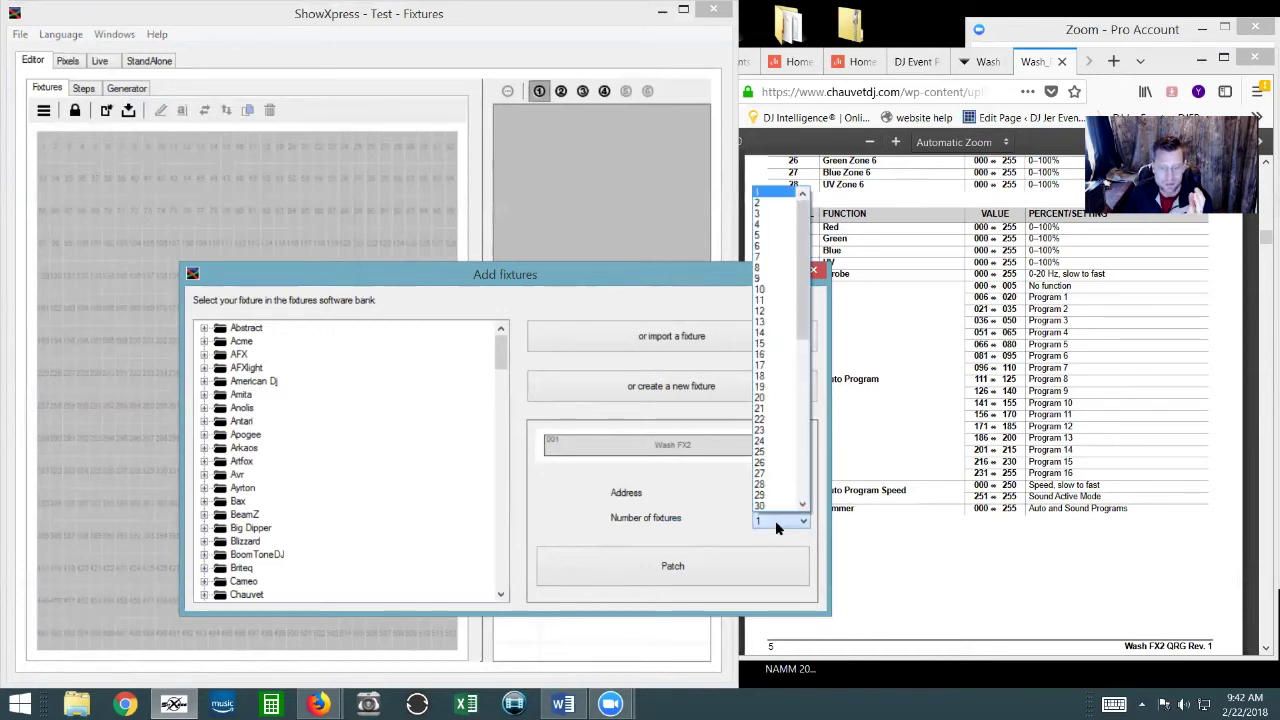
left_click(775, 520)
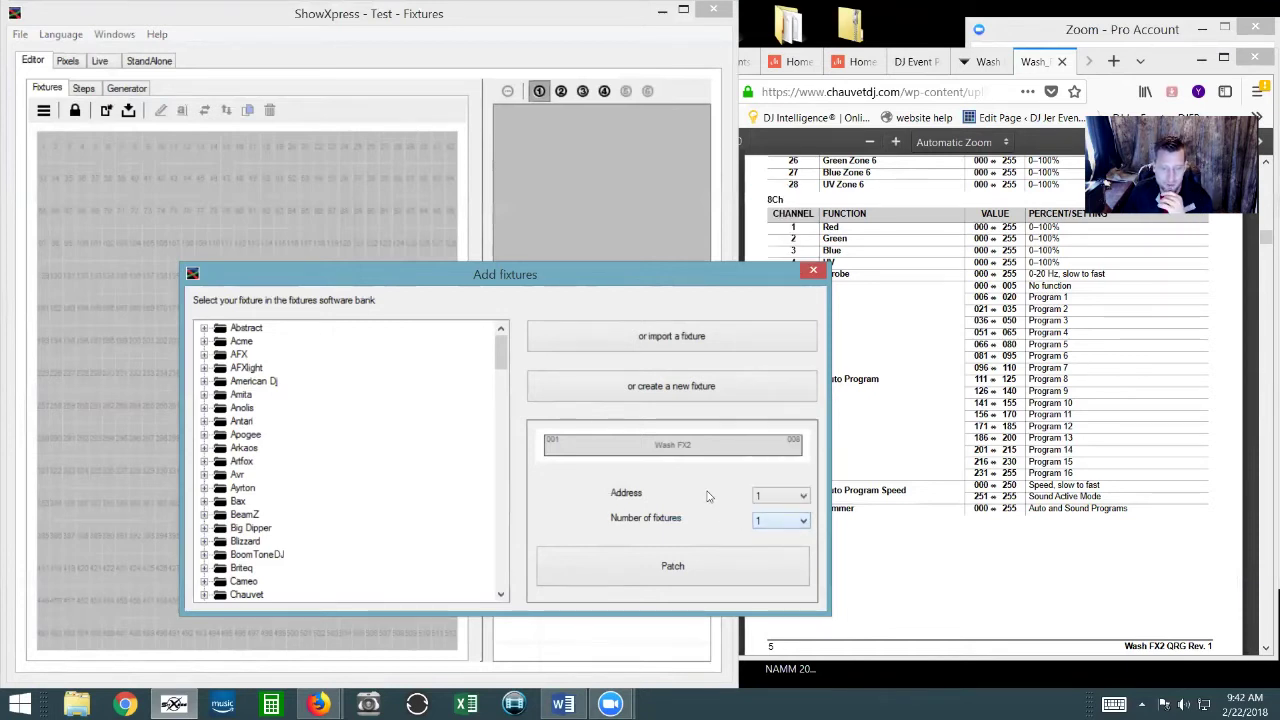
left_click(693, 565)
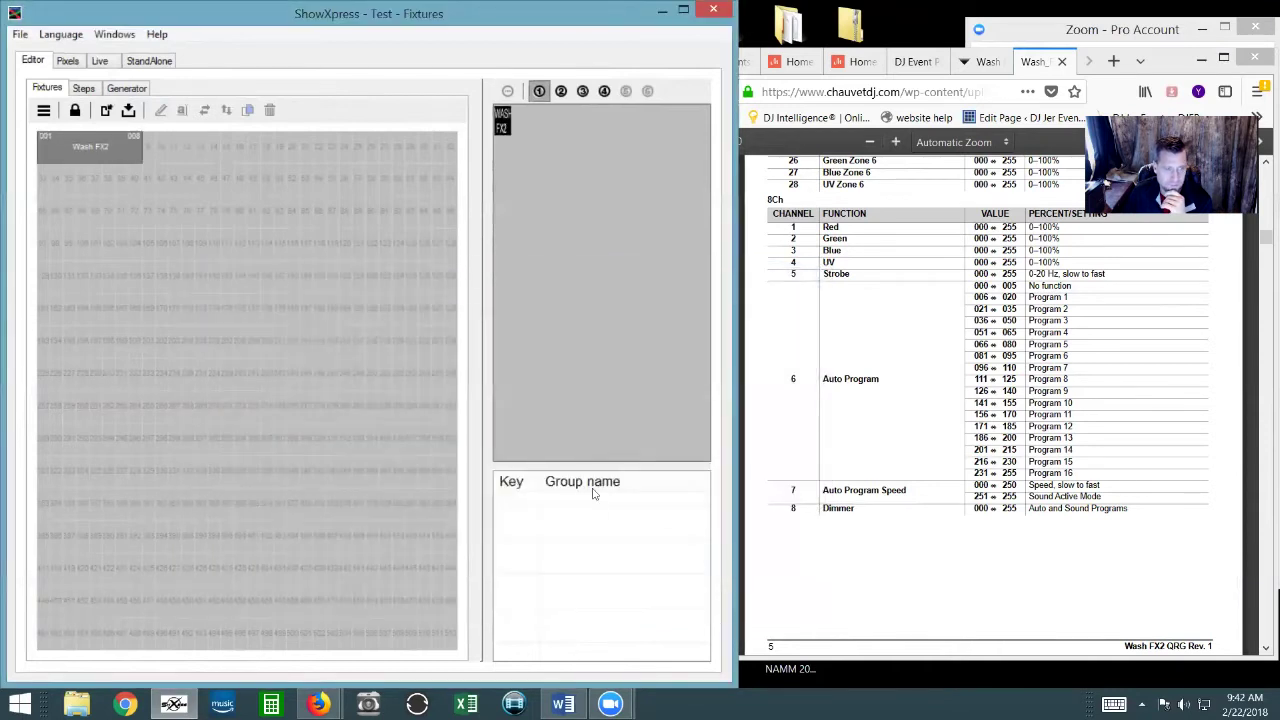
- Open the Wash FX2 fixture editor and name channel 1 red with the red icon
double_click(80, 153)
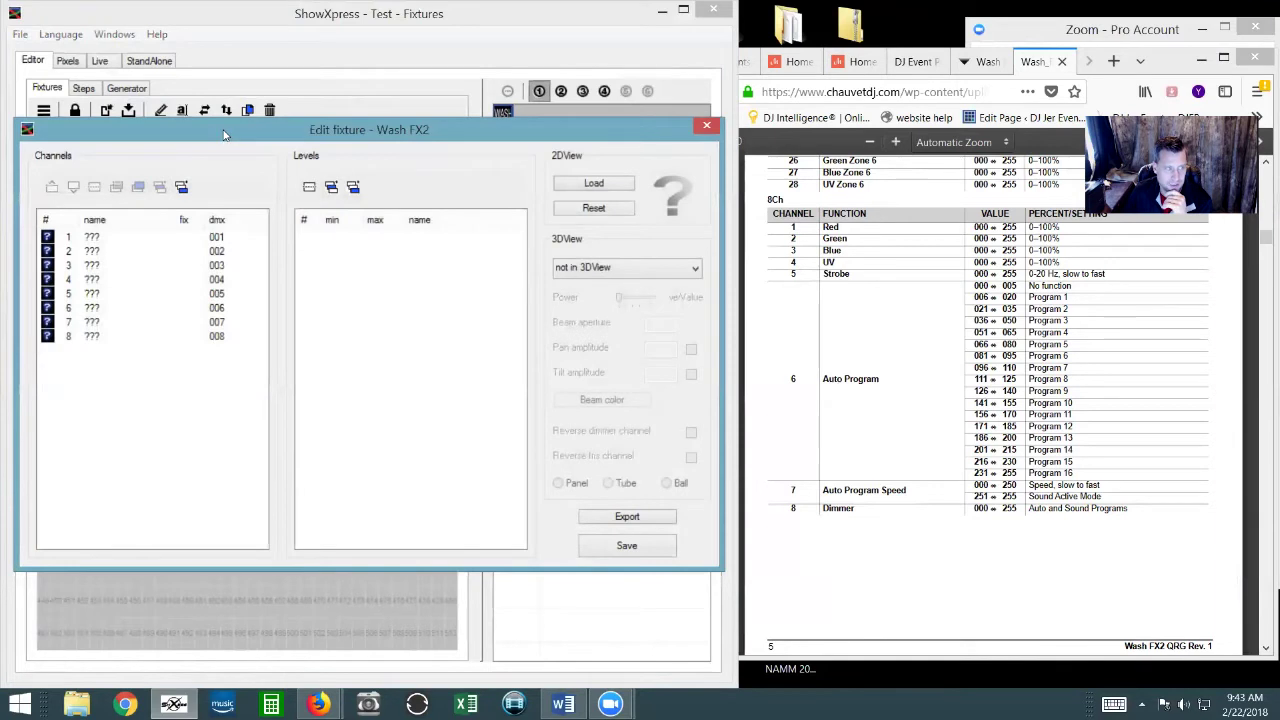
left_click_drag(225, 135, 336, 153)
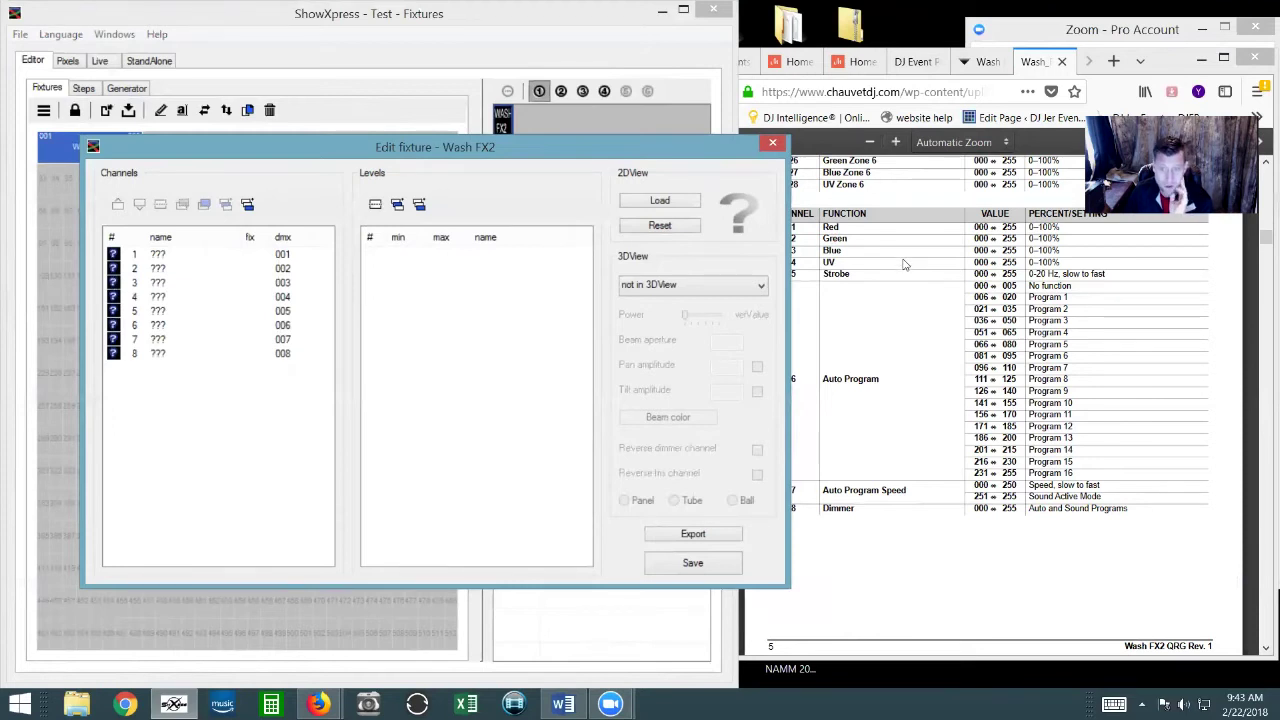
left_click(157, 257)
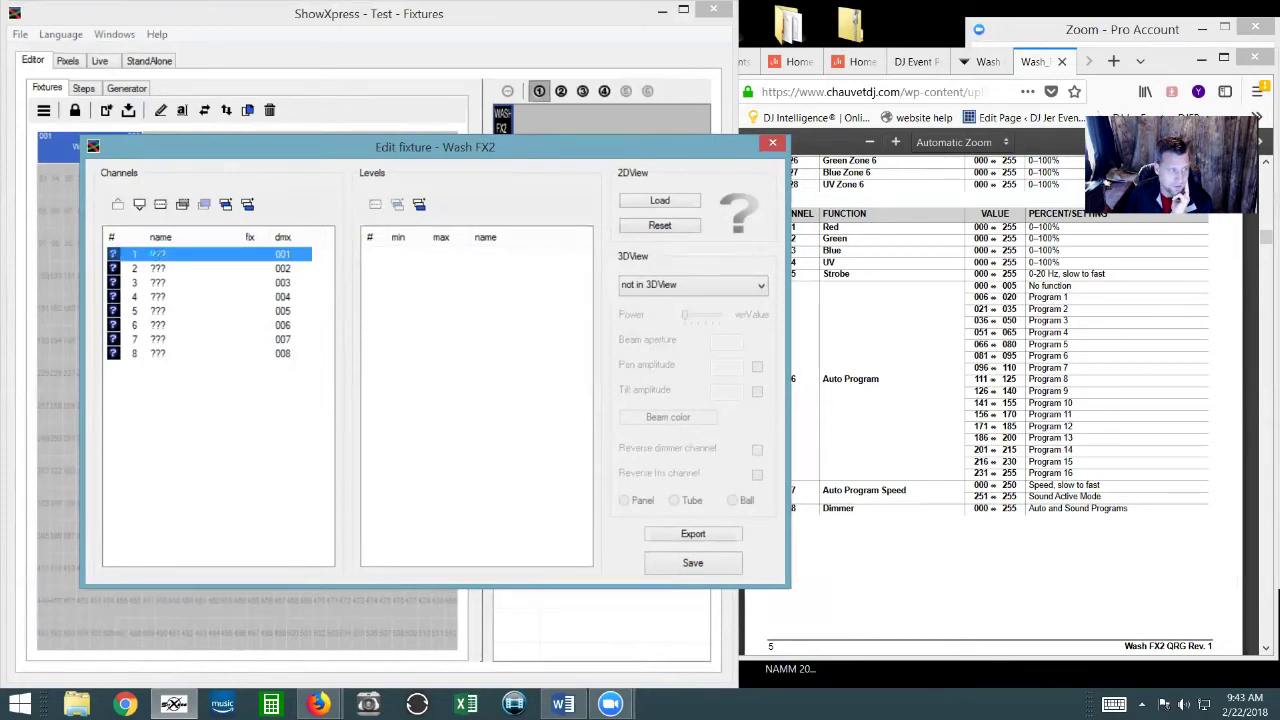
double_click(157, 259)
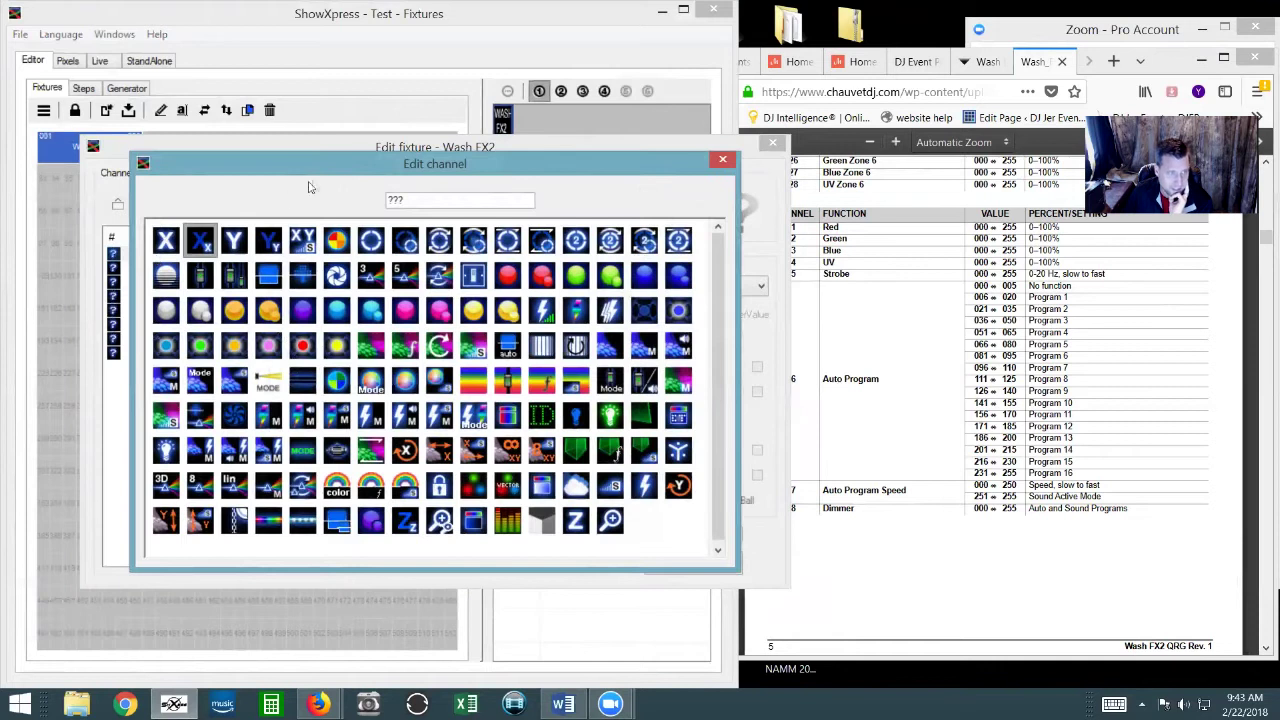
left_click_drag(335, 165, 362, 139)
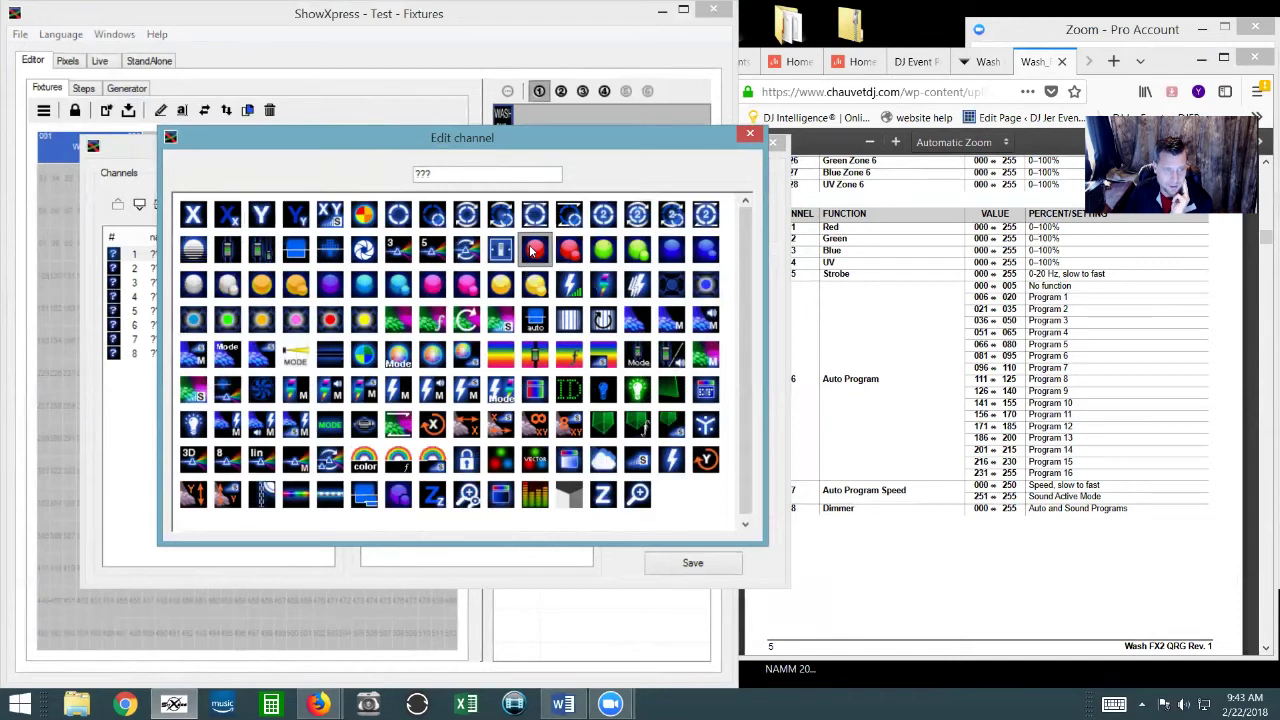
left_click(531, 250)
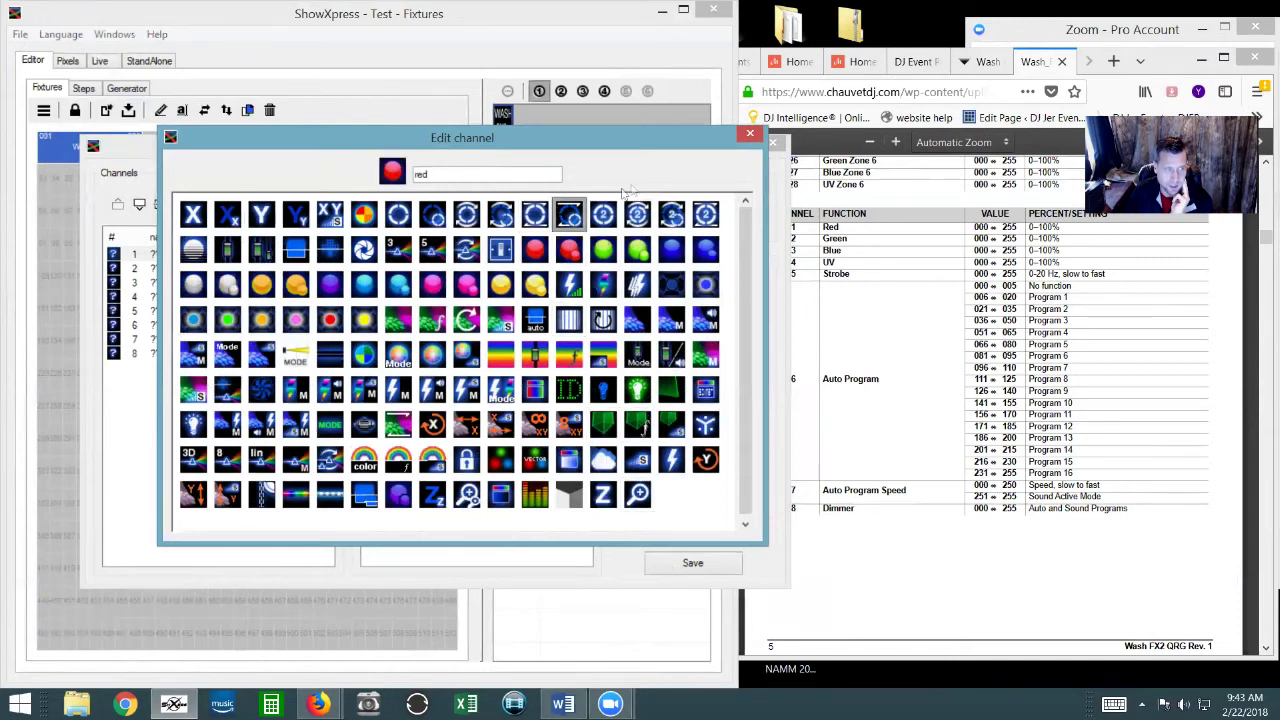
double_click(537, 255)
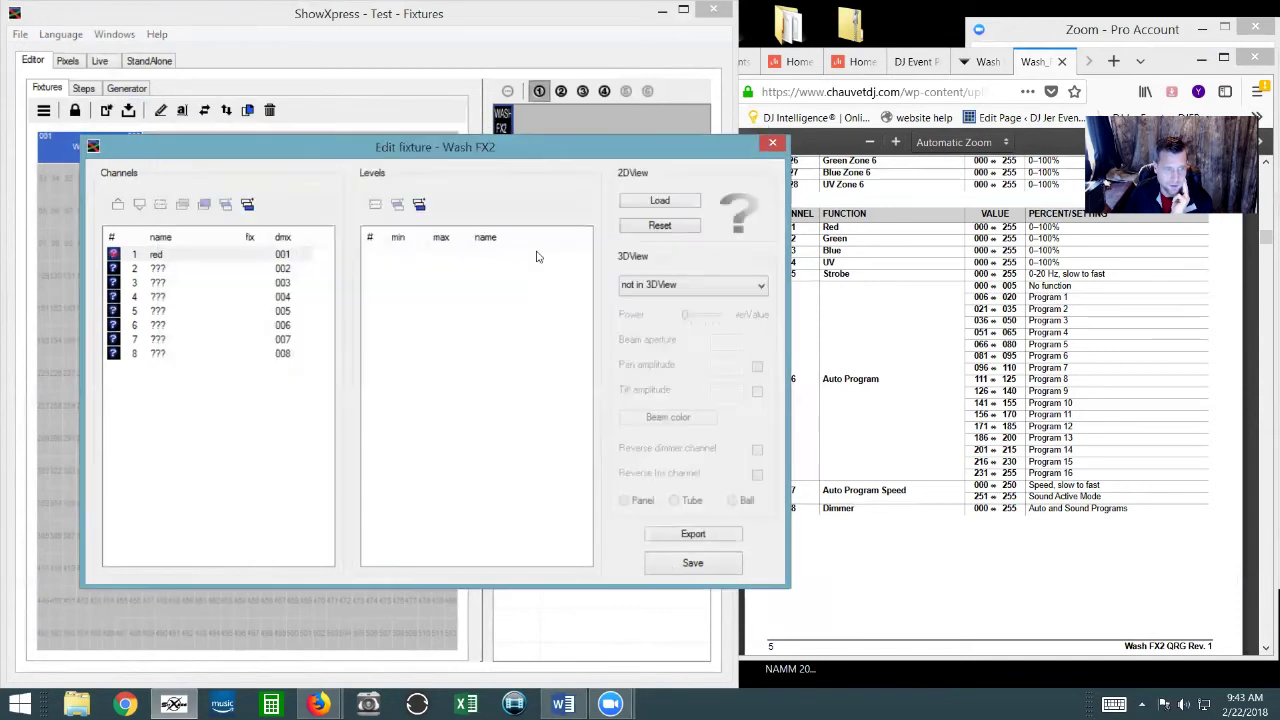
- Name channels 2 and 3 green and blue with their matching colour icons
left_click(160, 270)
double_click(160, 270)
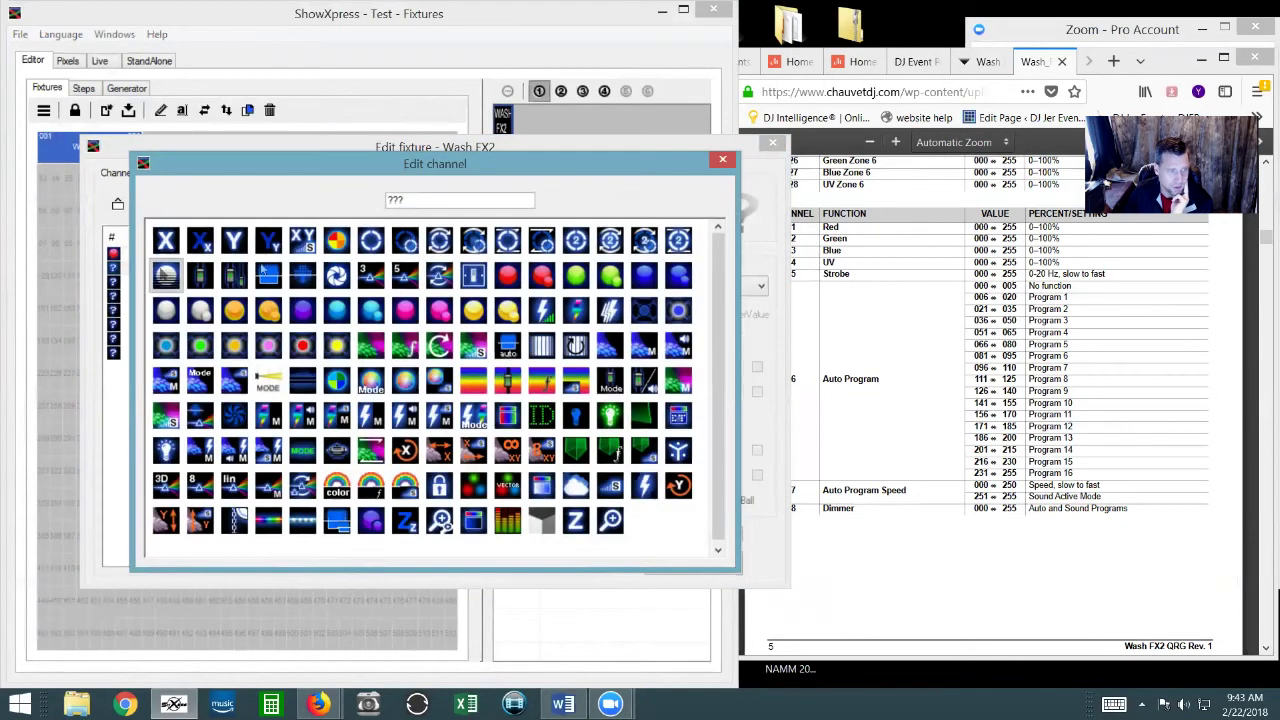
double_click(578, 276)
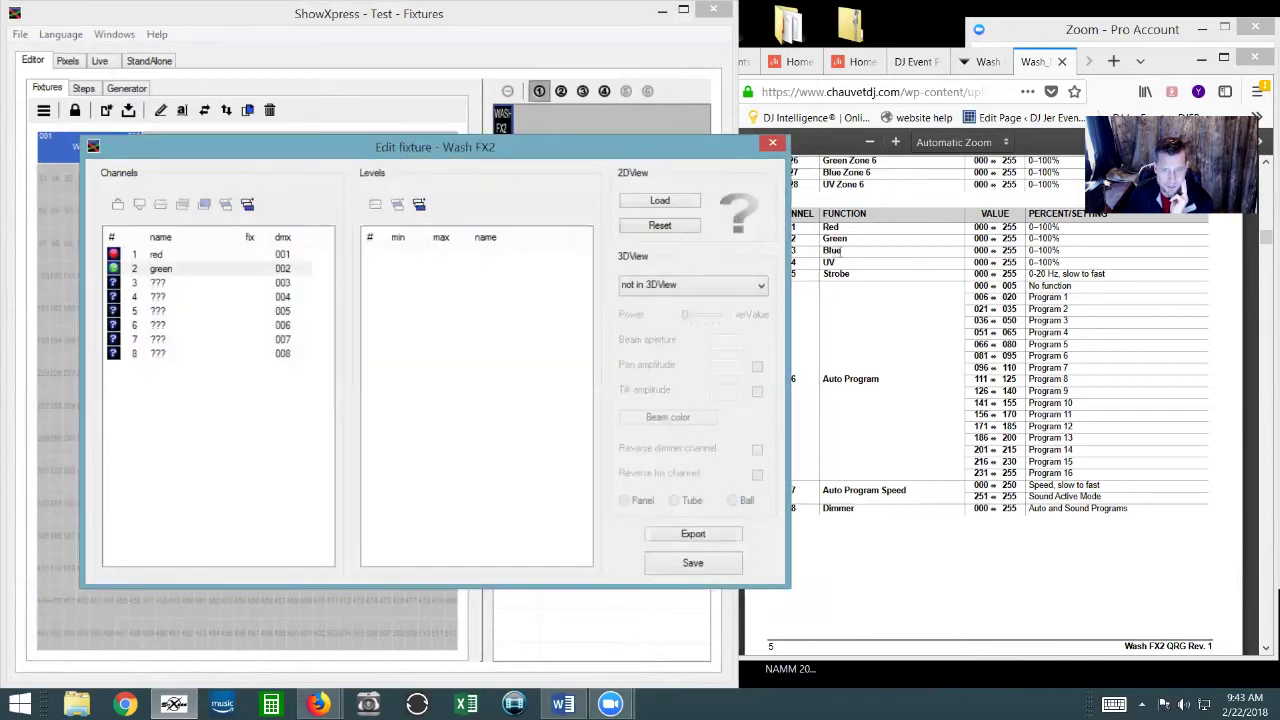
double_click(160, 283)
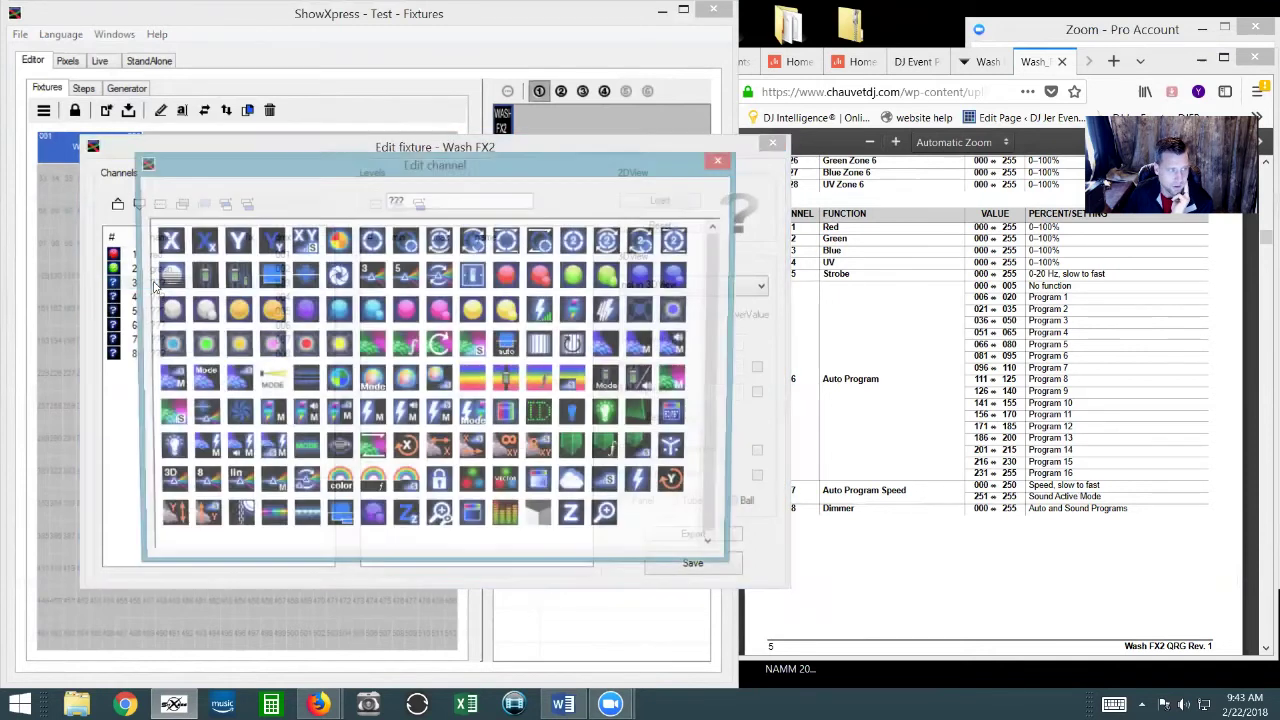
left_click(644, 276)
double_click(644, 276)
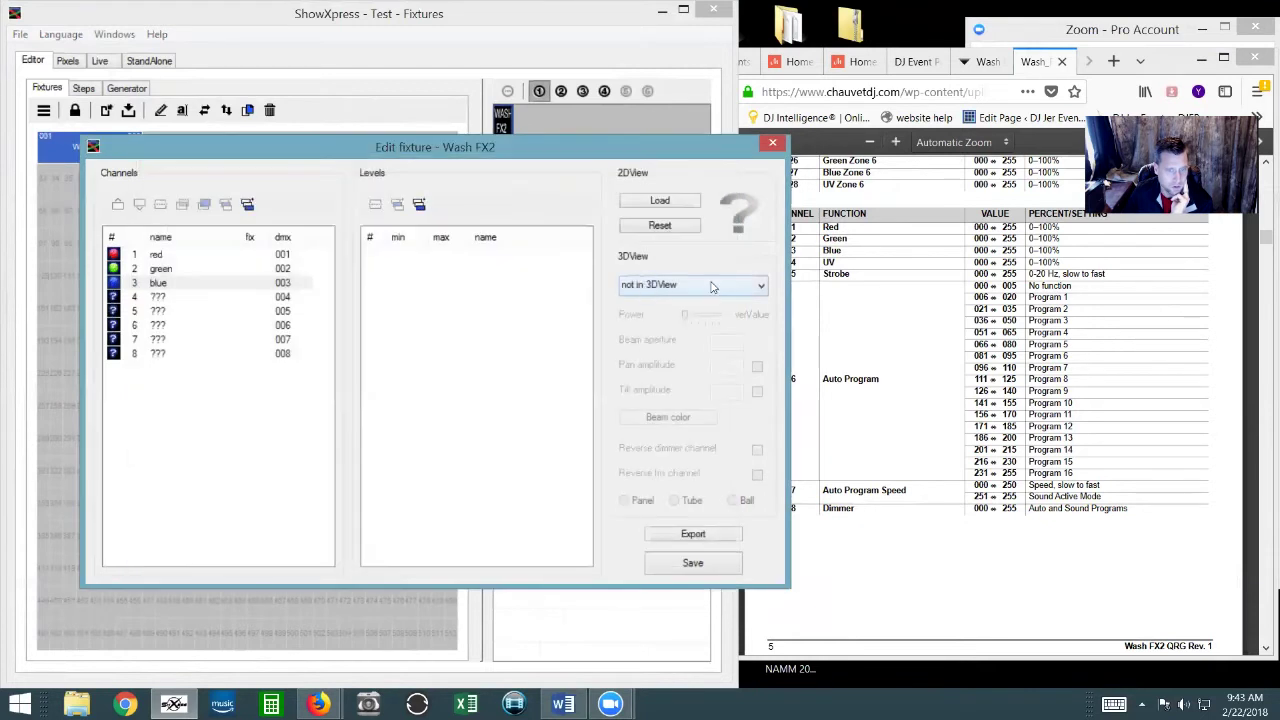
left_click(205, 257)
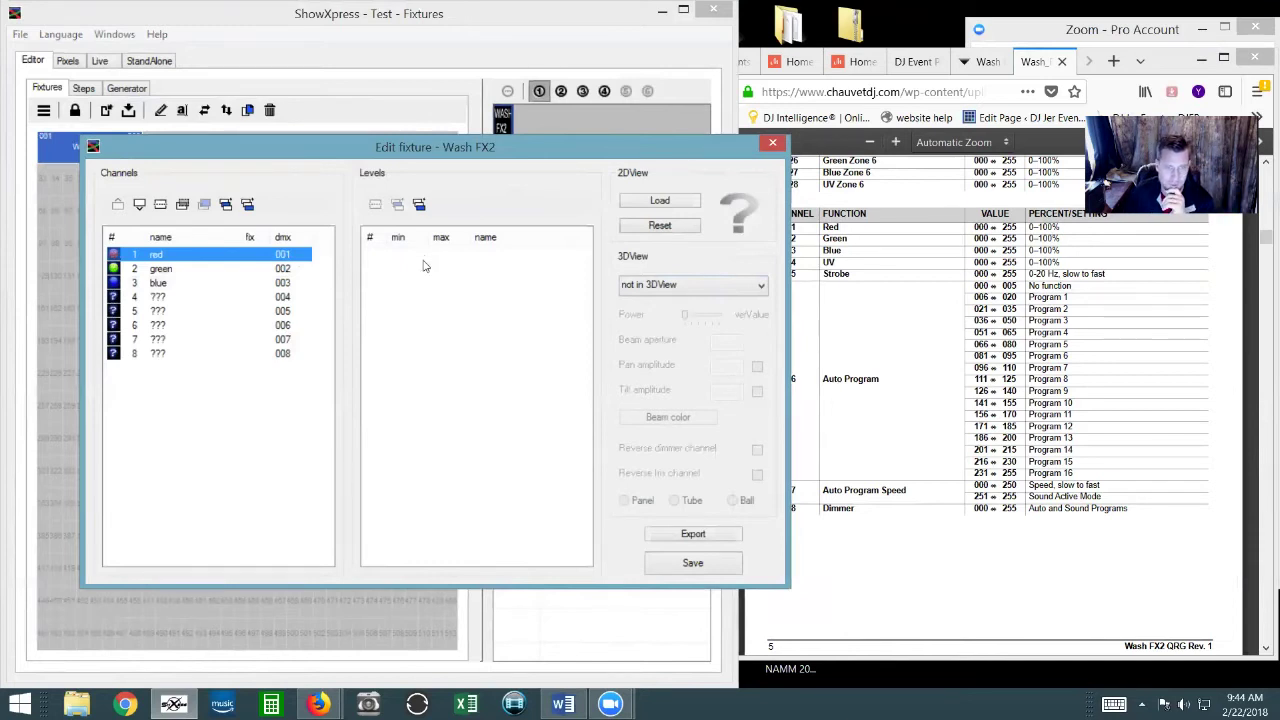
- Name channel 4 uv and channel 5 strobe_effect using the UV and strobe icons
double_click(160, 300)
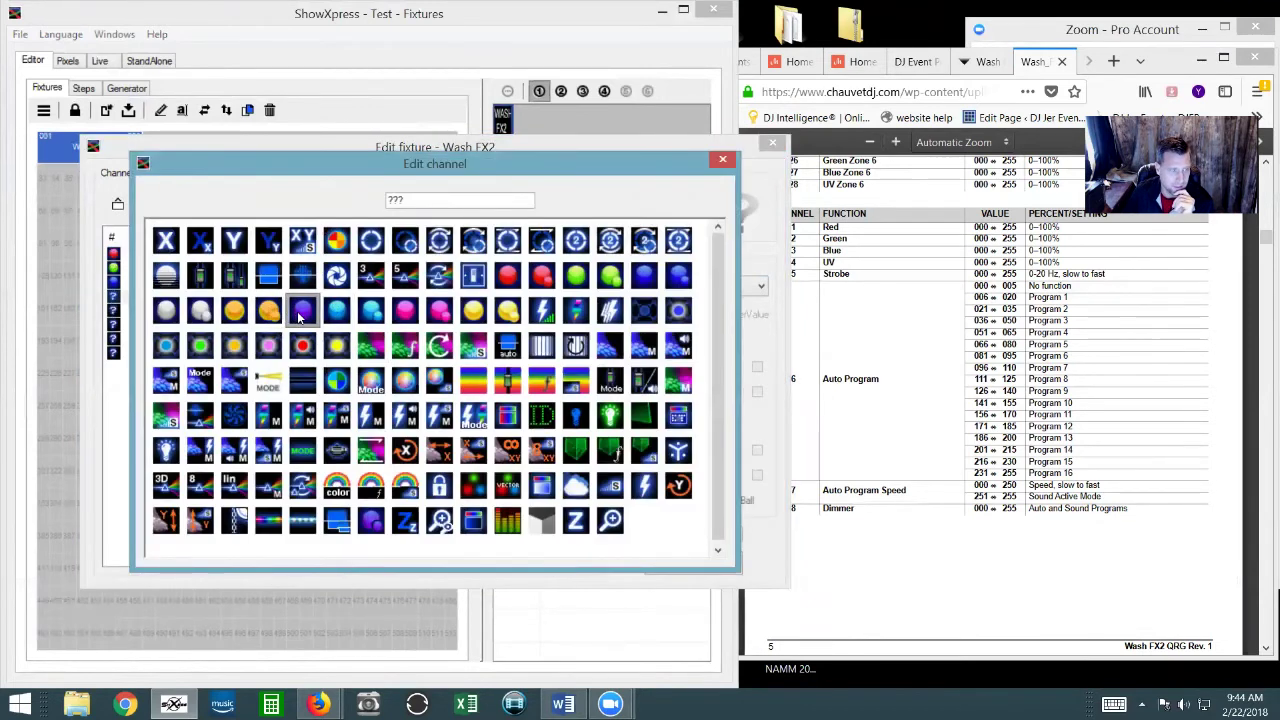
left_click(298, 316)
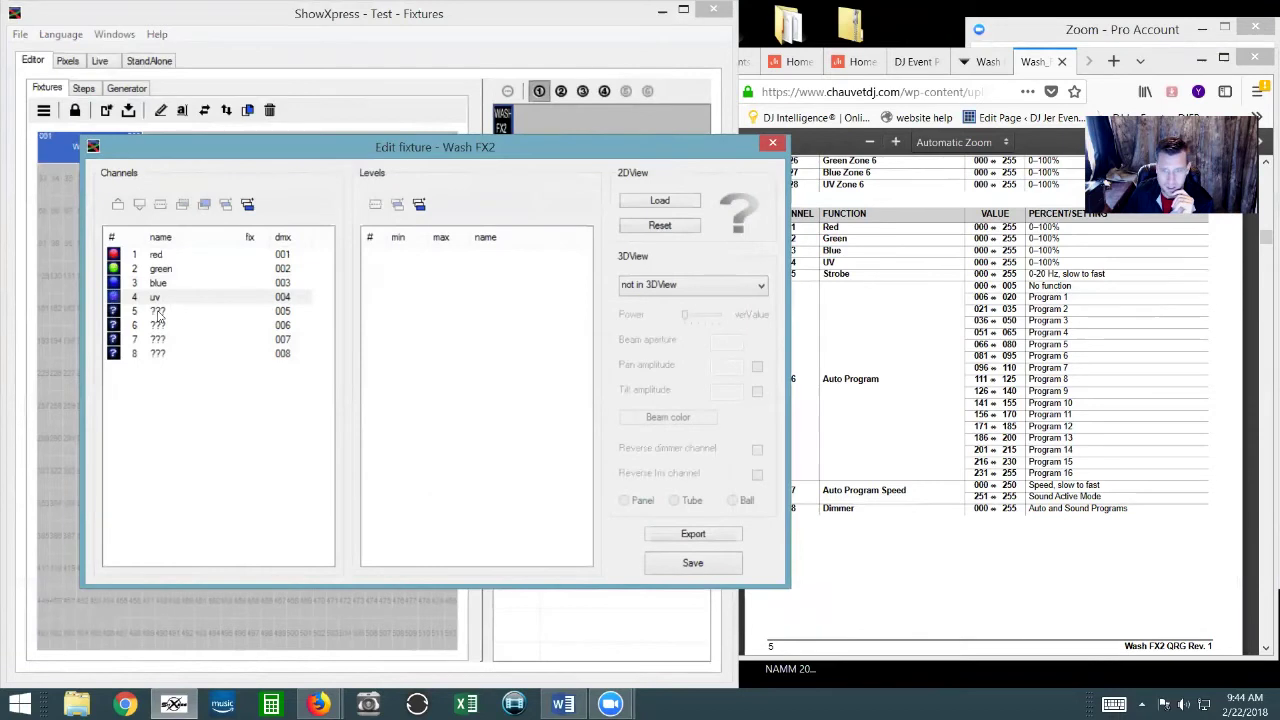
double_click(157, 311)
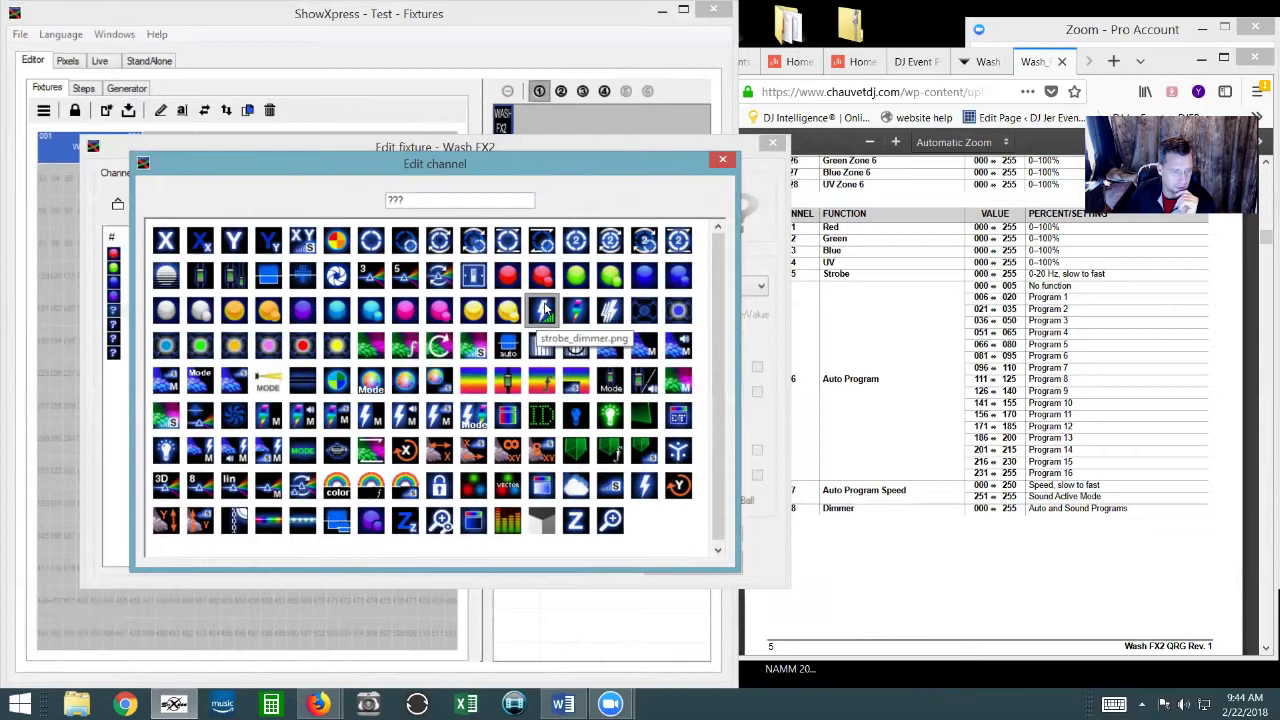
left_click(644, 487)
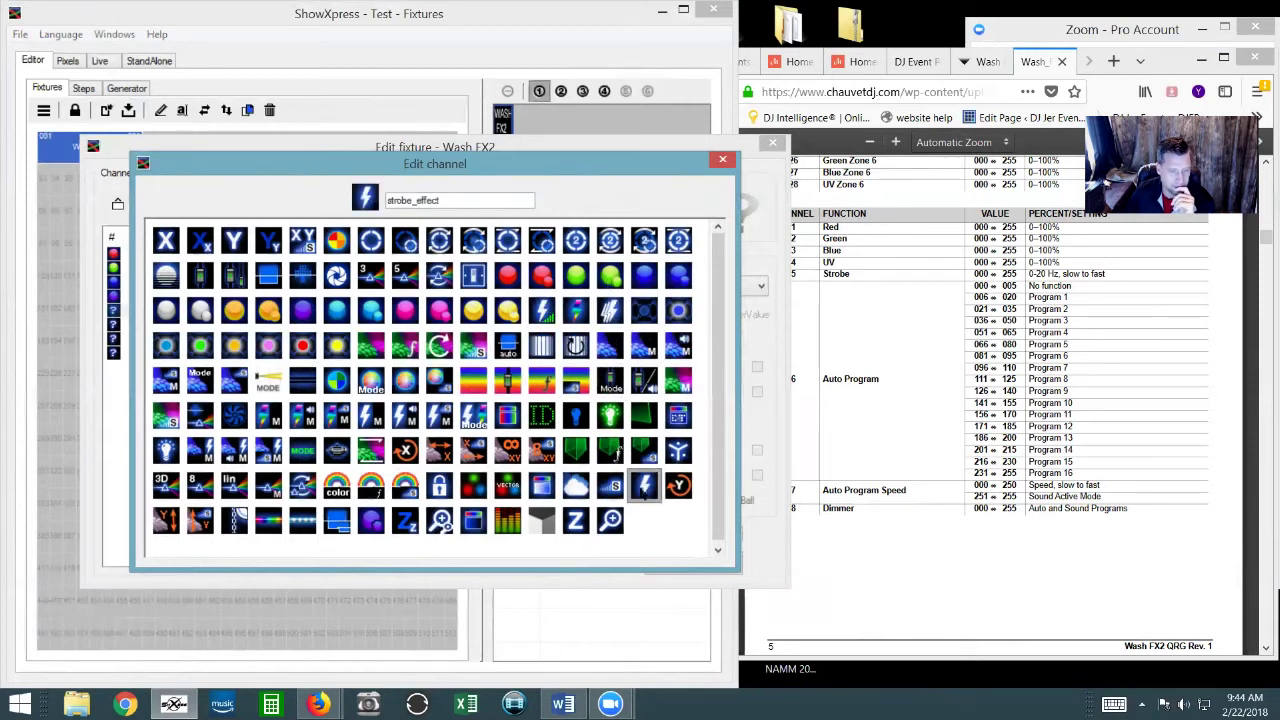
double_click(644, 487)
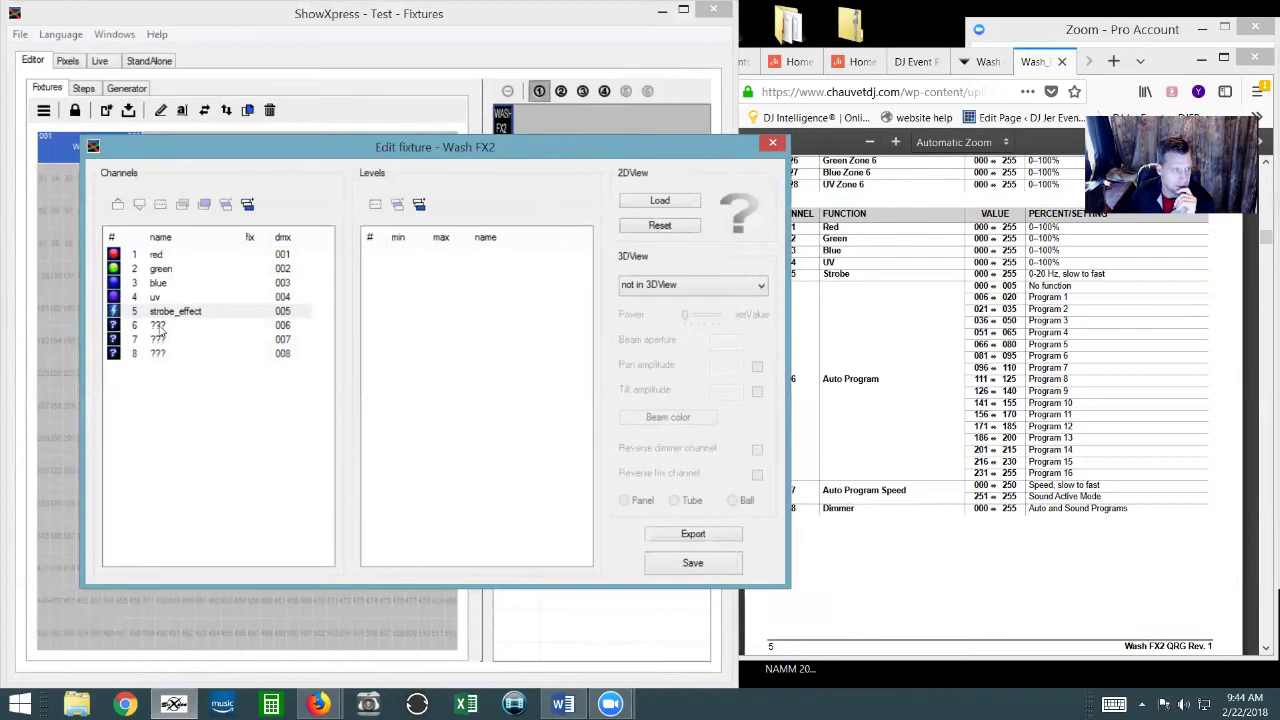
double_click(158, 326)
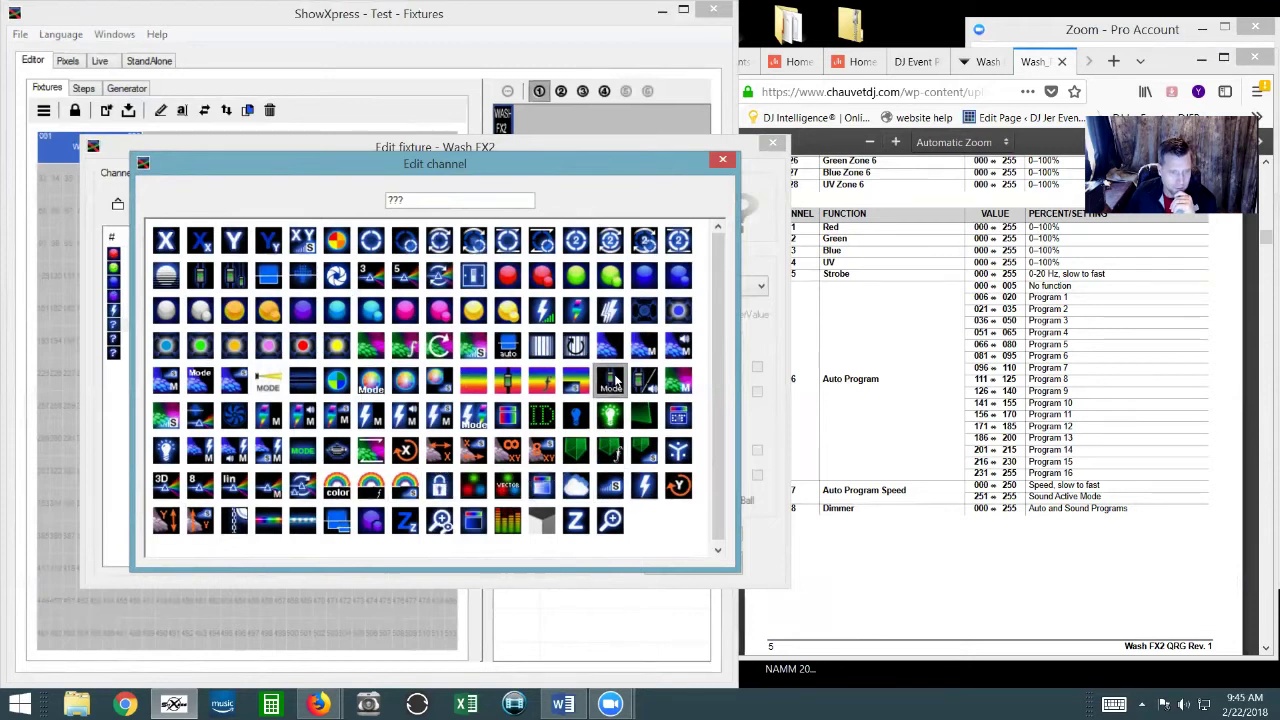
- Name channel 7 movement_macro and channel 8 dimmer with their icons, then reposition the editor
key("Escape")
double_click(160, 342)
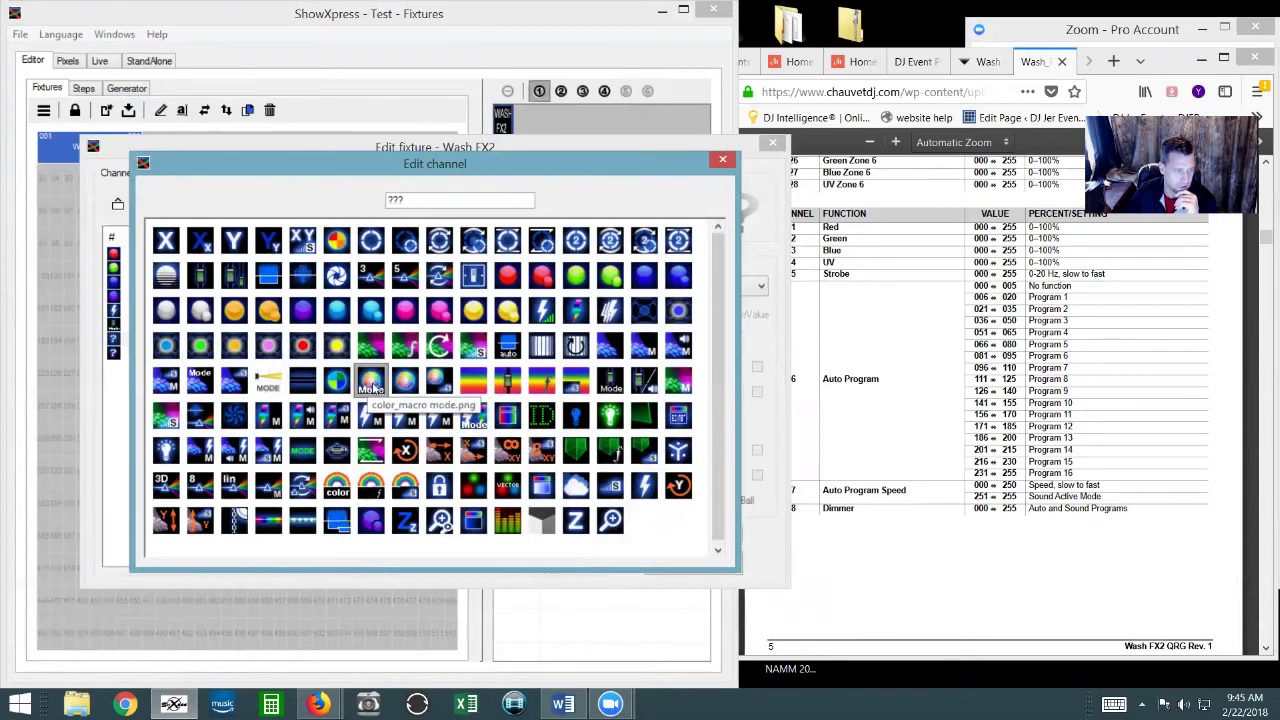
left_click(371, 383)
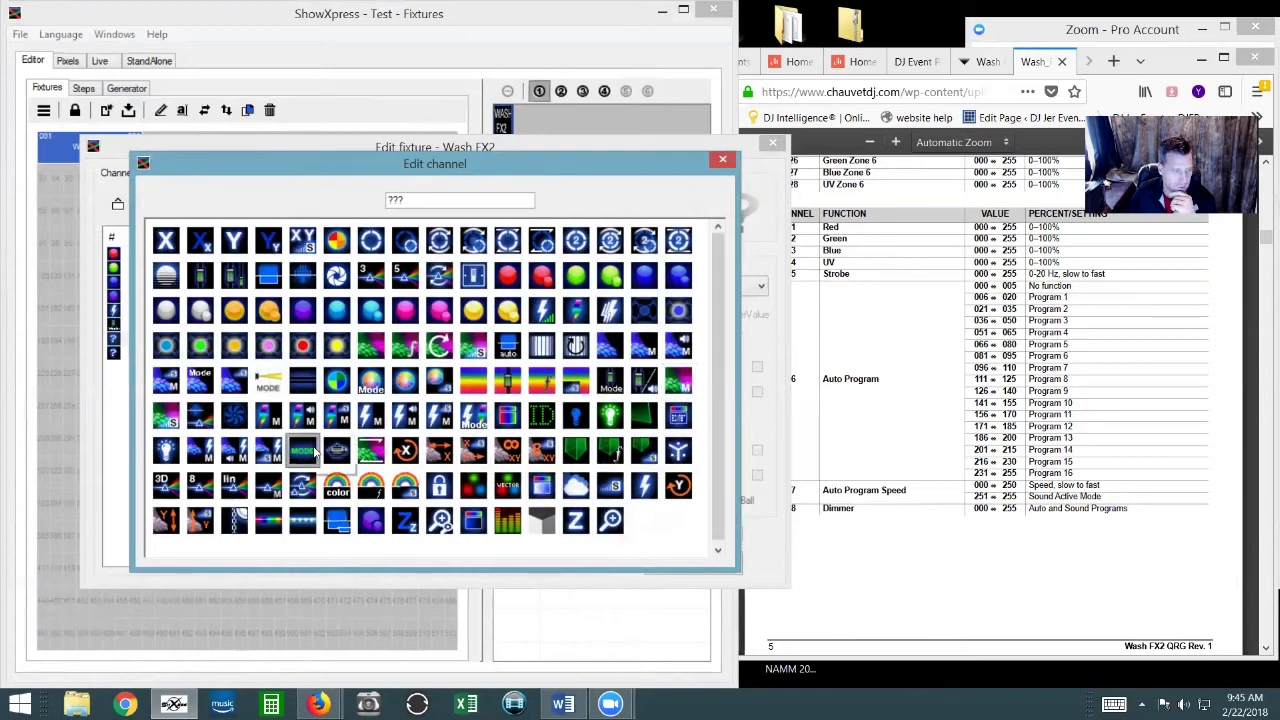
left_click(370, 452)
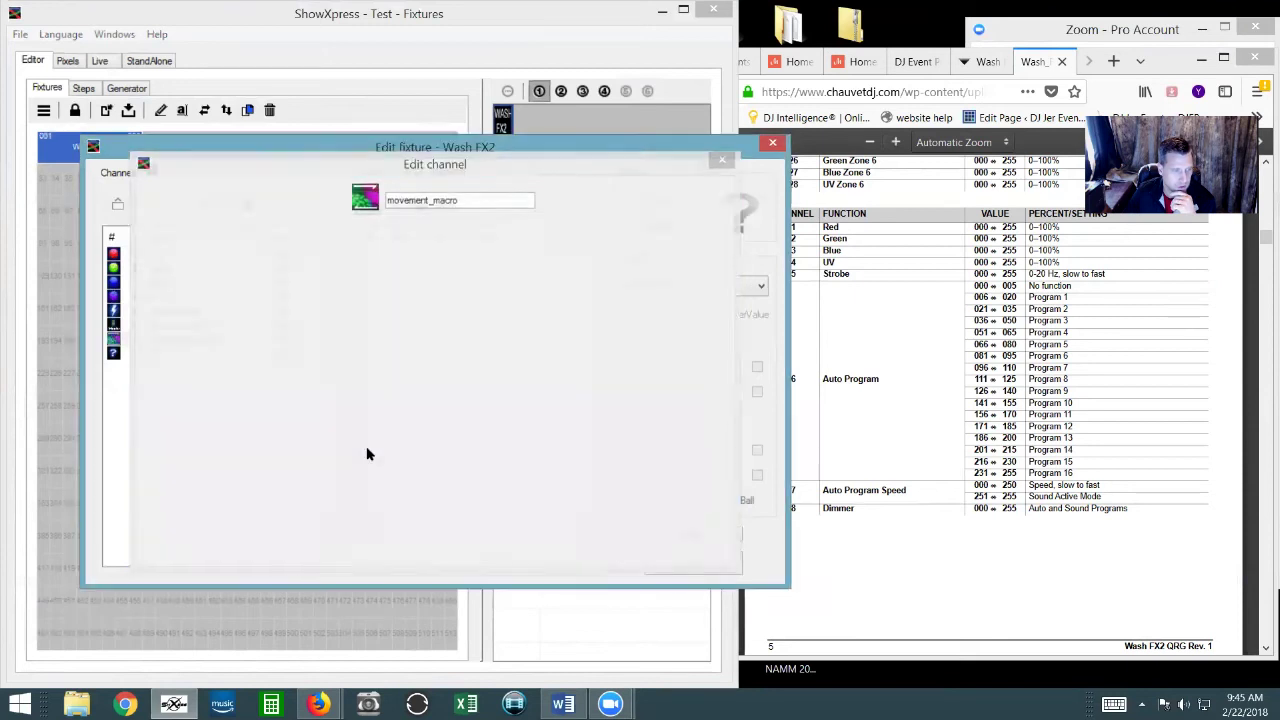
double_click(158, 356)
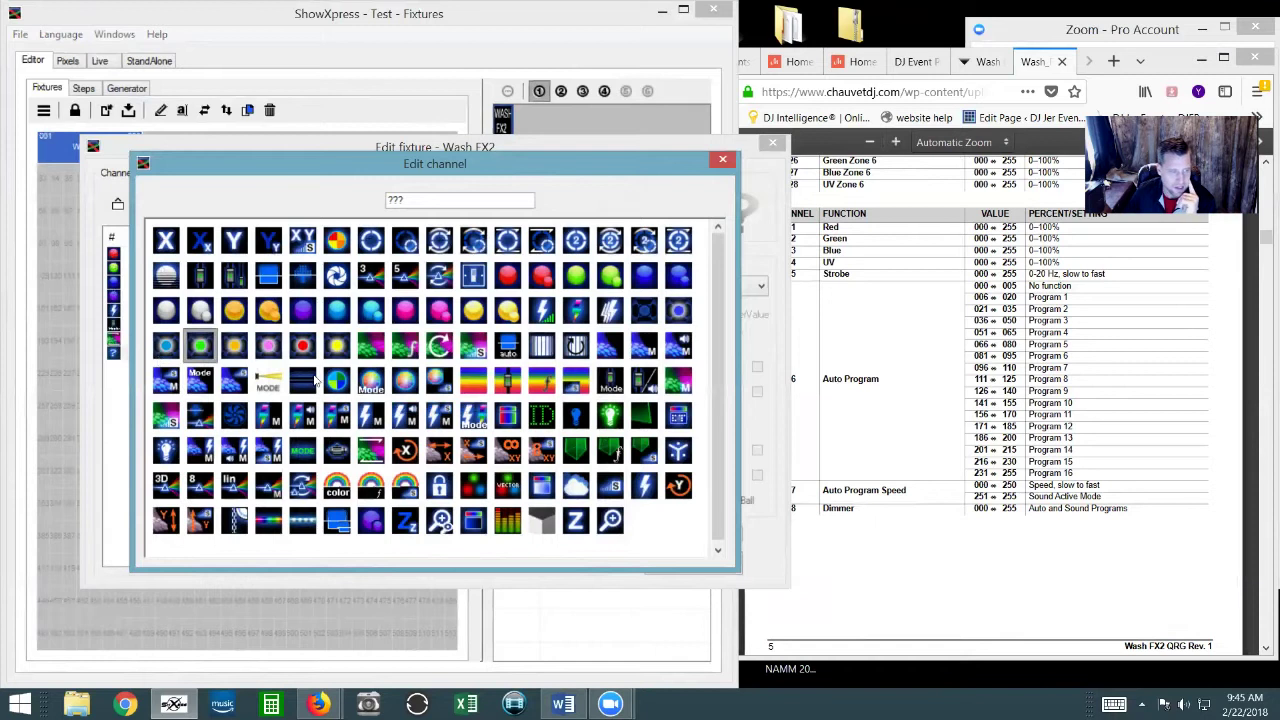
left_click(203, 277)
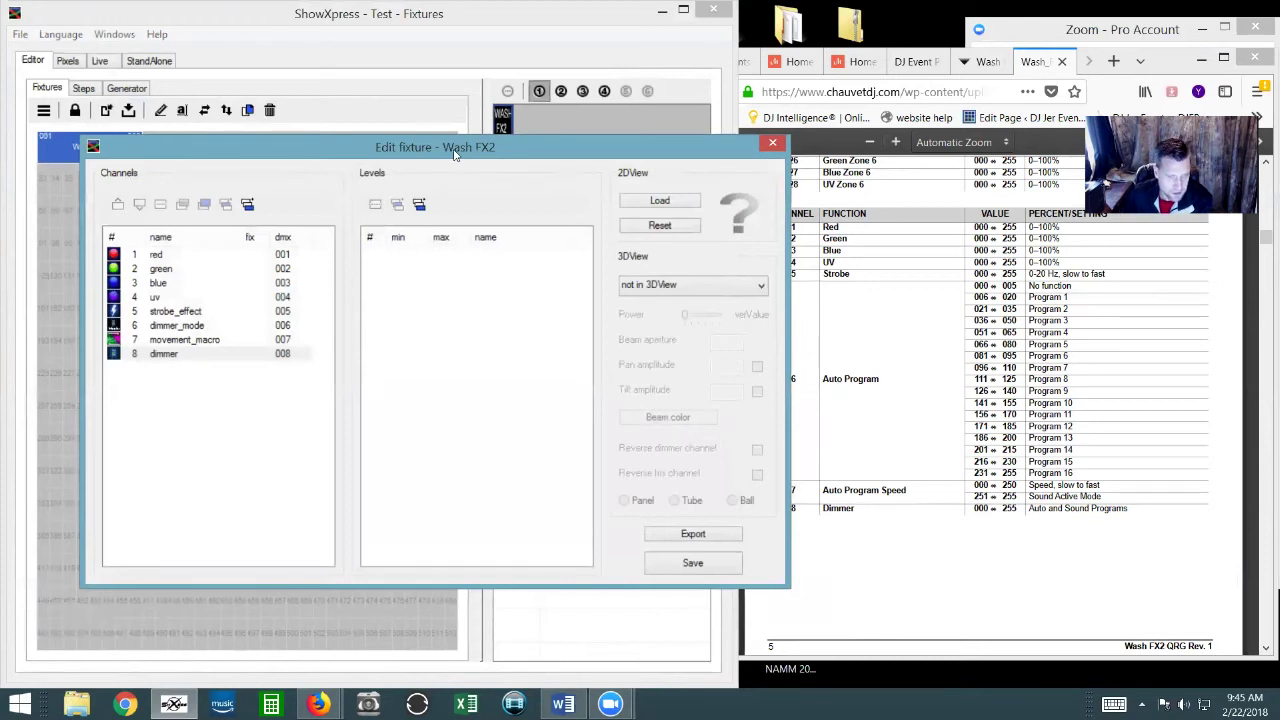
left_click_drag(455, 152, 434, 139)
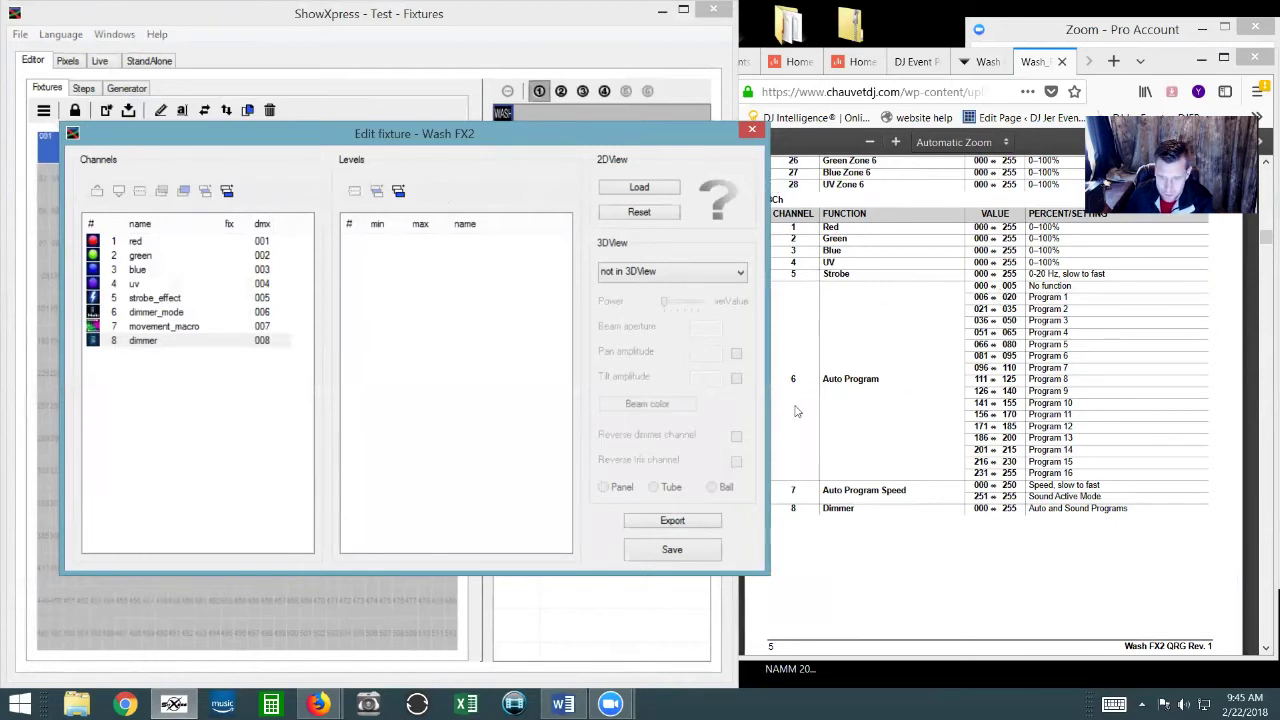
- Add a level to dimmer_mode and make it no_function with the X icon, max value 5 (000–005)
double_click(150, 312)
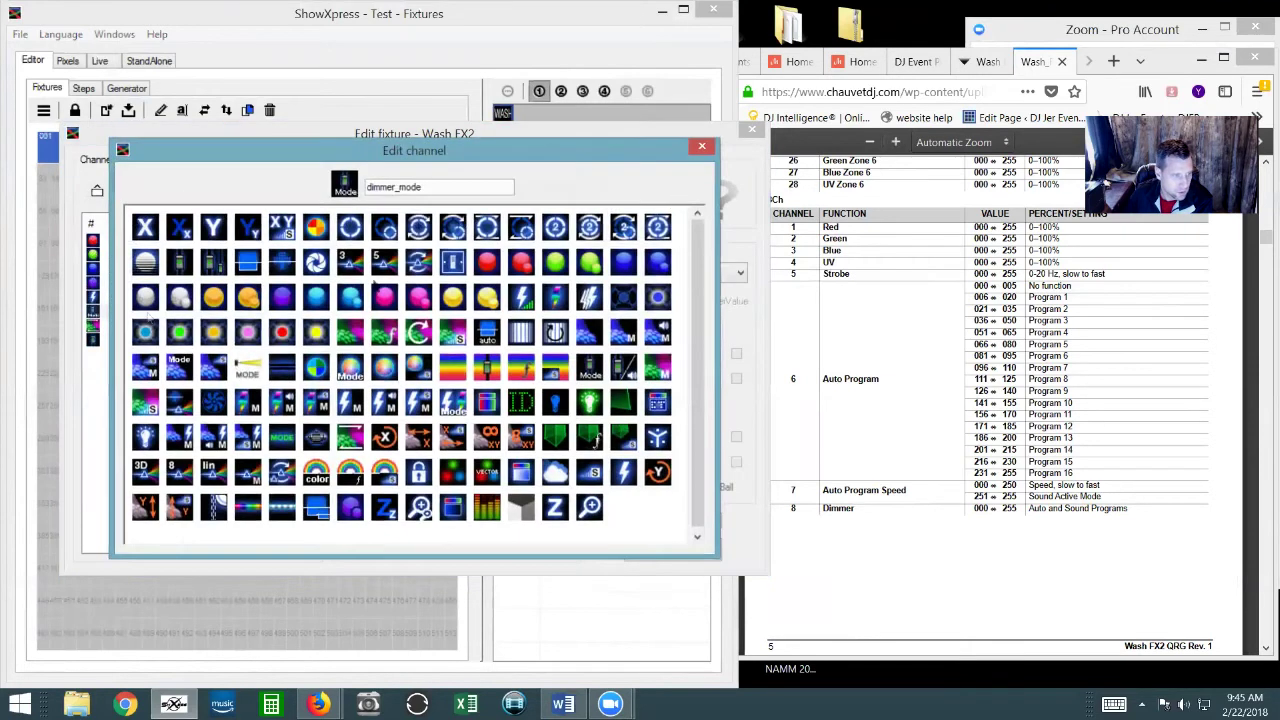
left_click(702, 146)
left_click(181, 316)
left_click(398, 191)
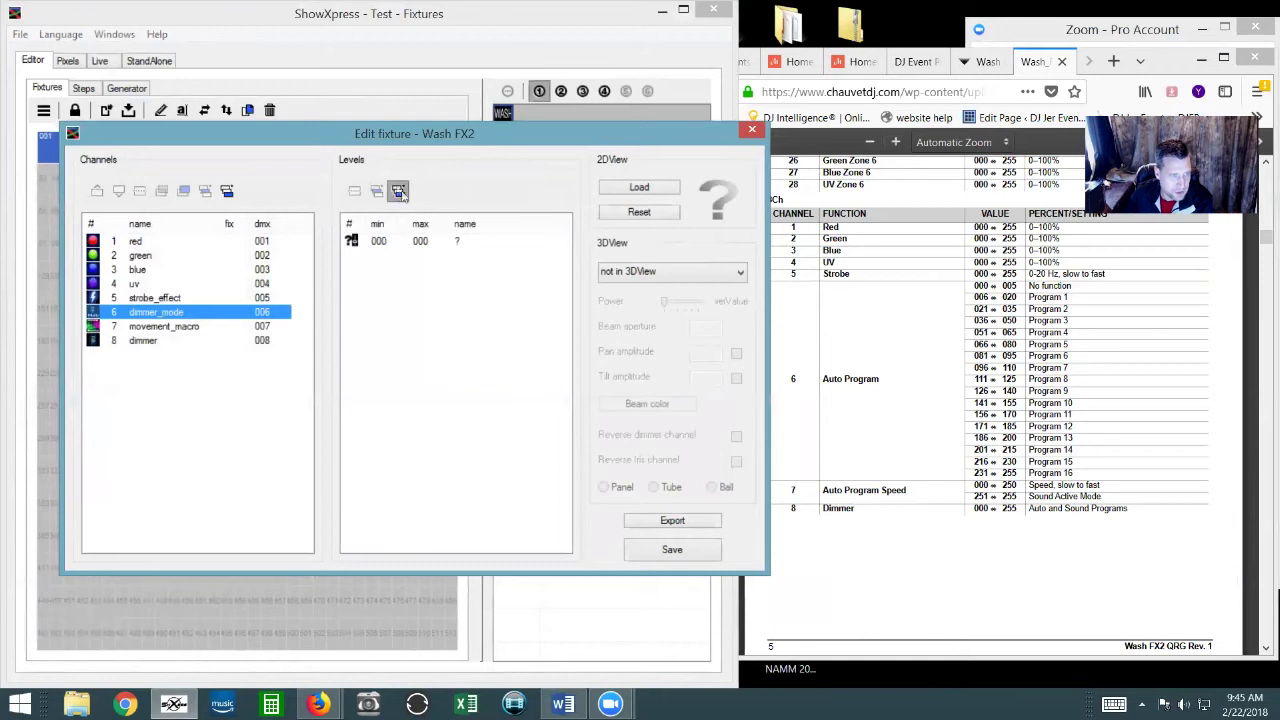
left_click(379, 243)
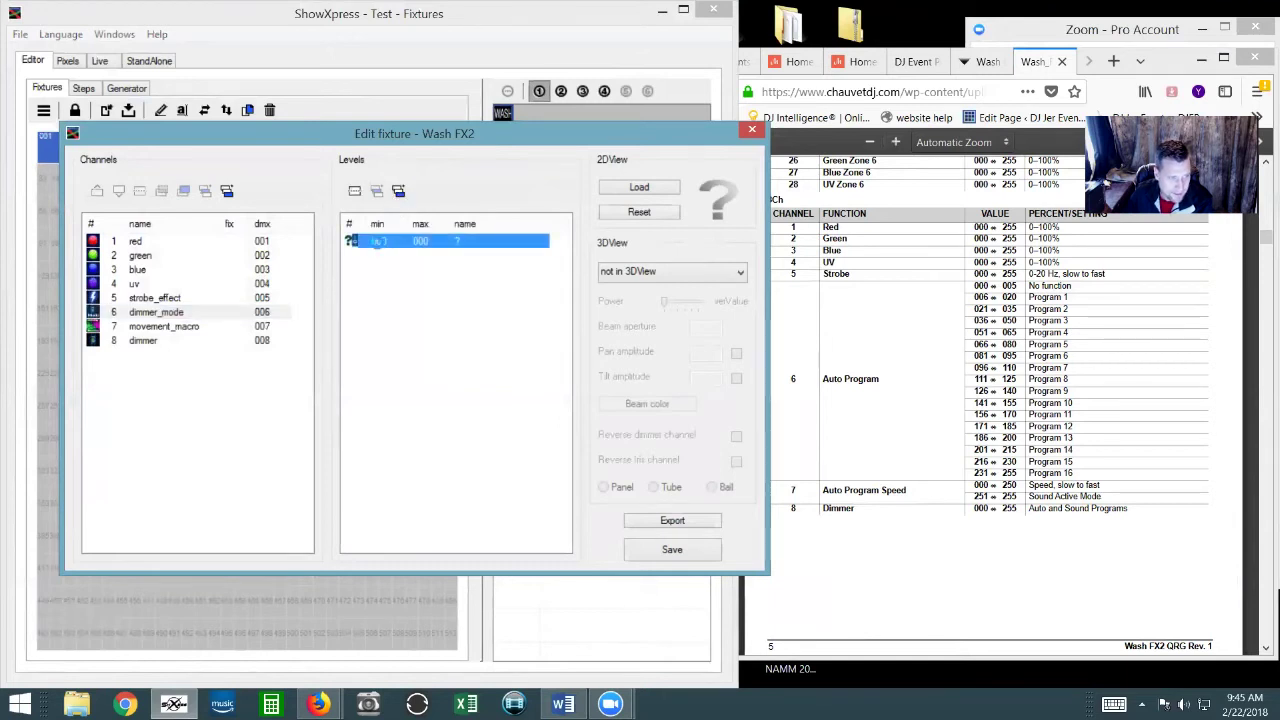
double_click(378, 243)
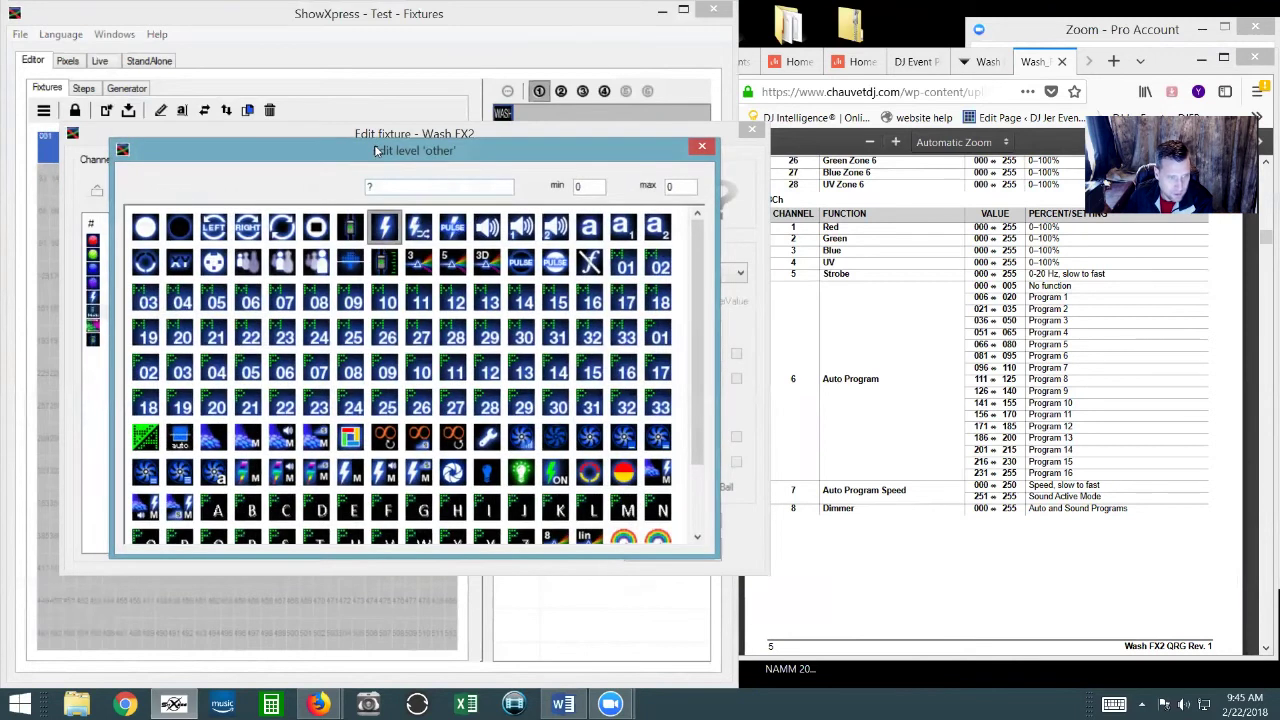
left_click_drag(376, 150, 390, 137)
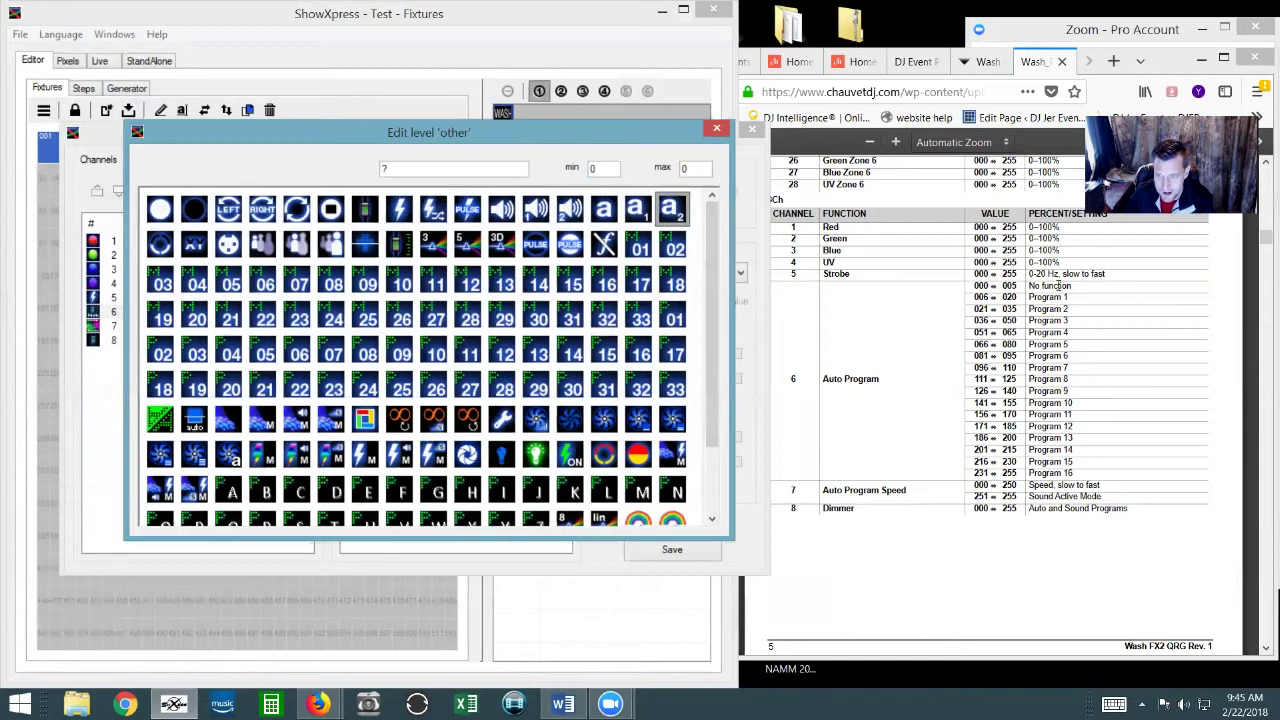
left_click(605, 243)
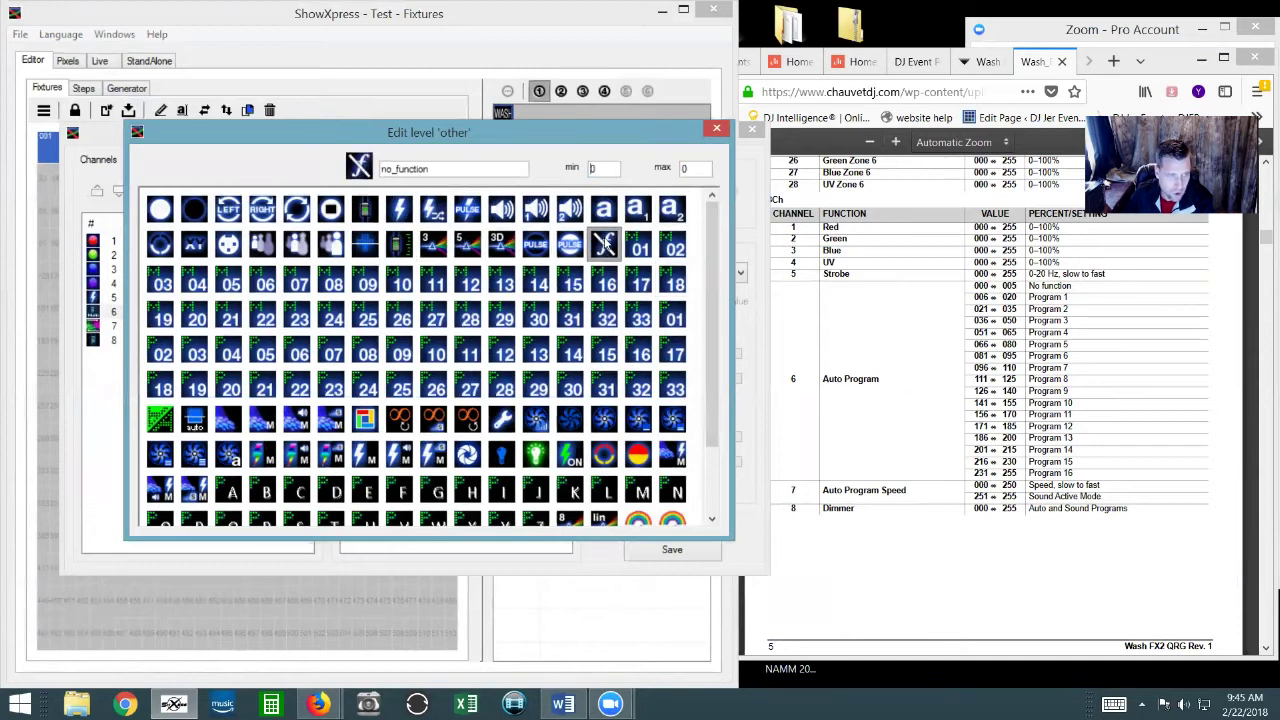
double_click(686, 168)
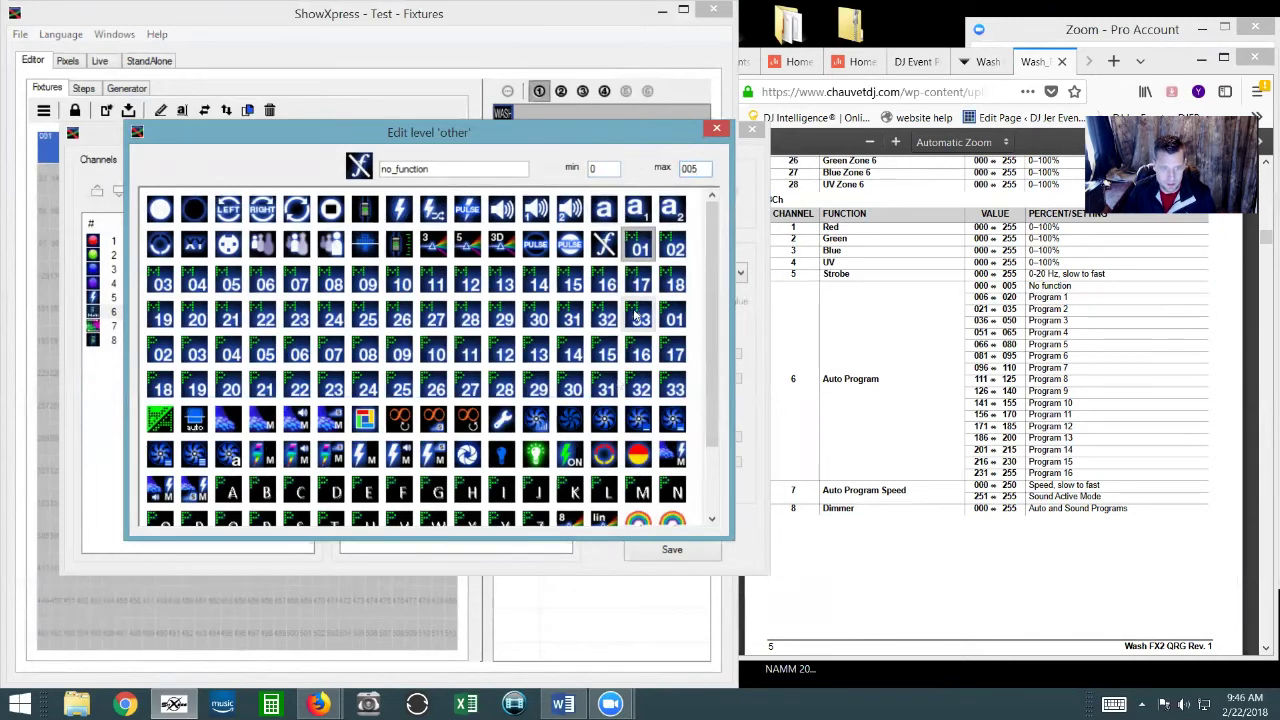
left_click(606, 247)
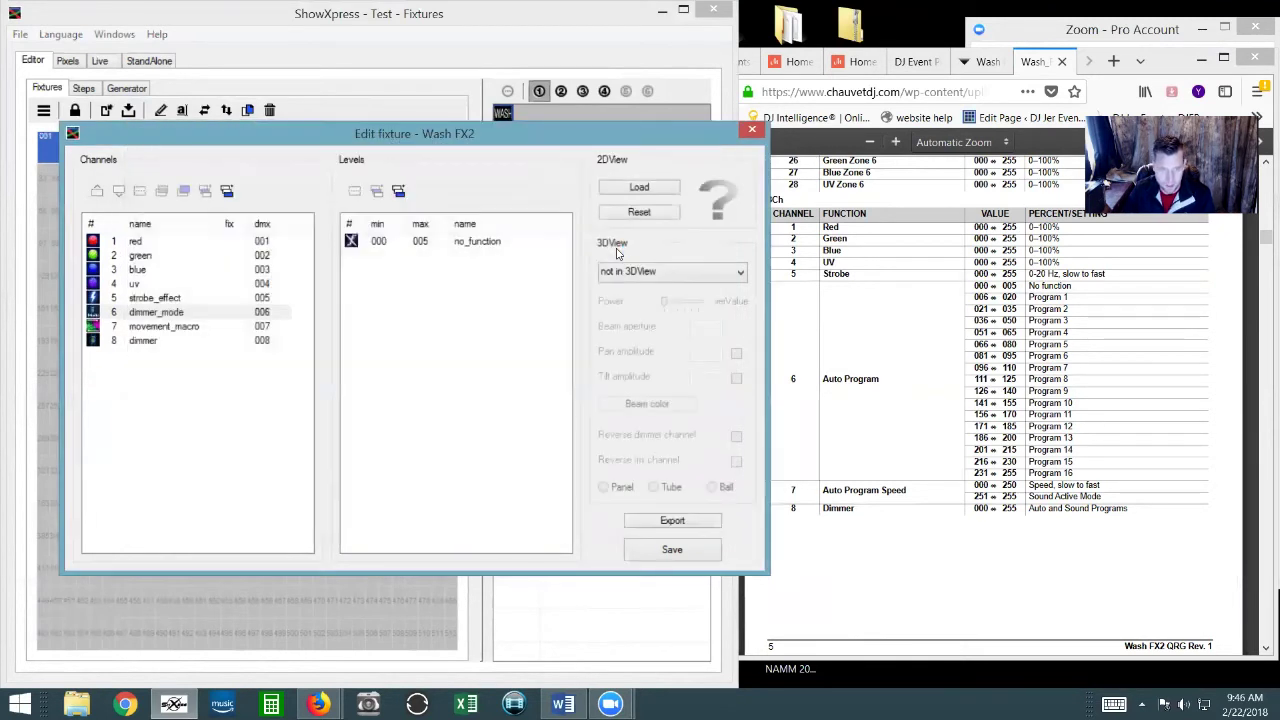
- Add dimmer_mode's pattern_01 level with its numbered icon, spanning 006 to 020
left_click(398, 191)
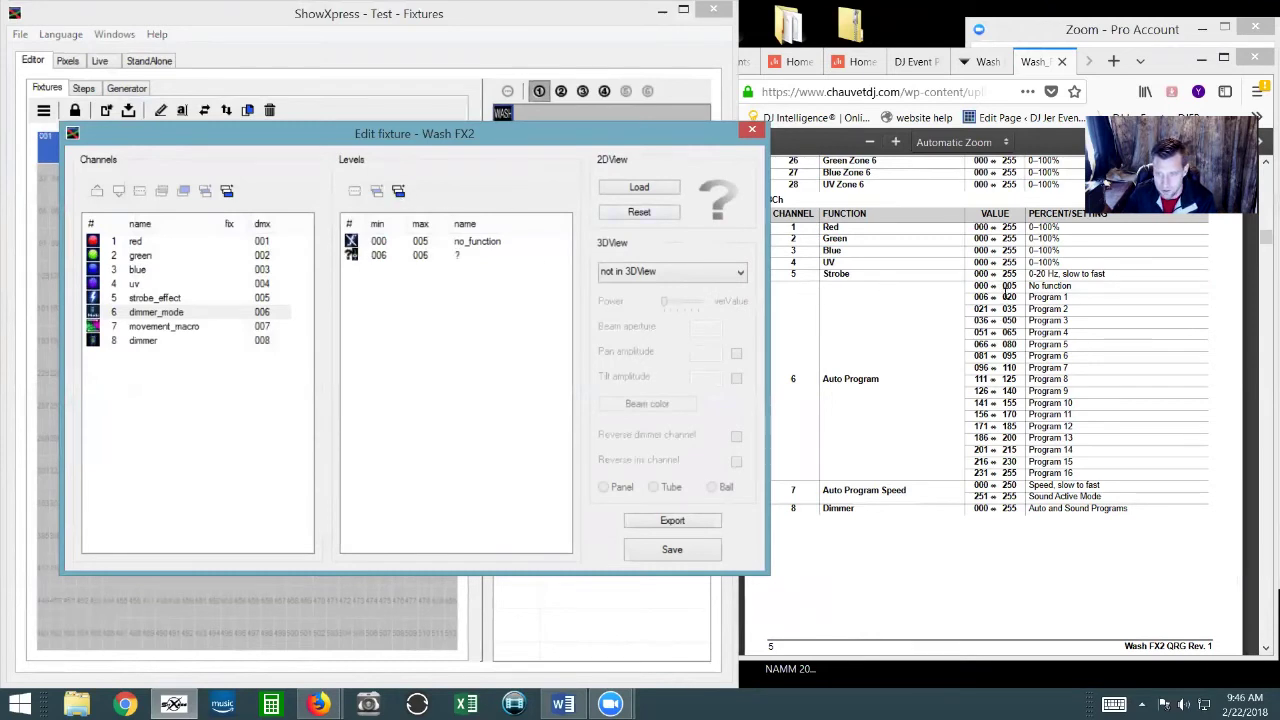
double_click(436, 256)
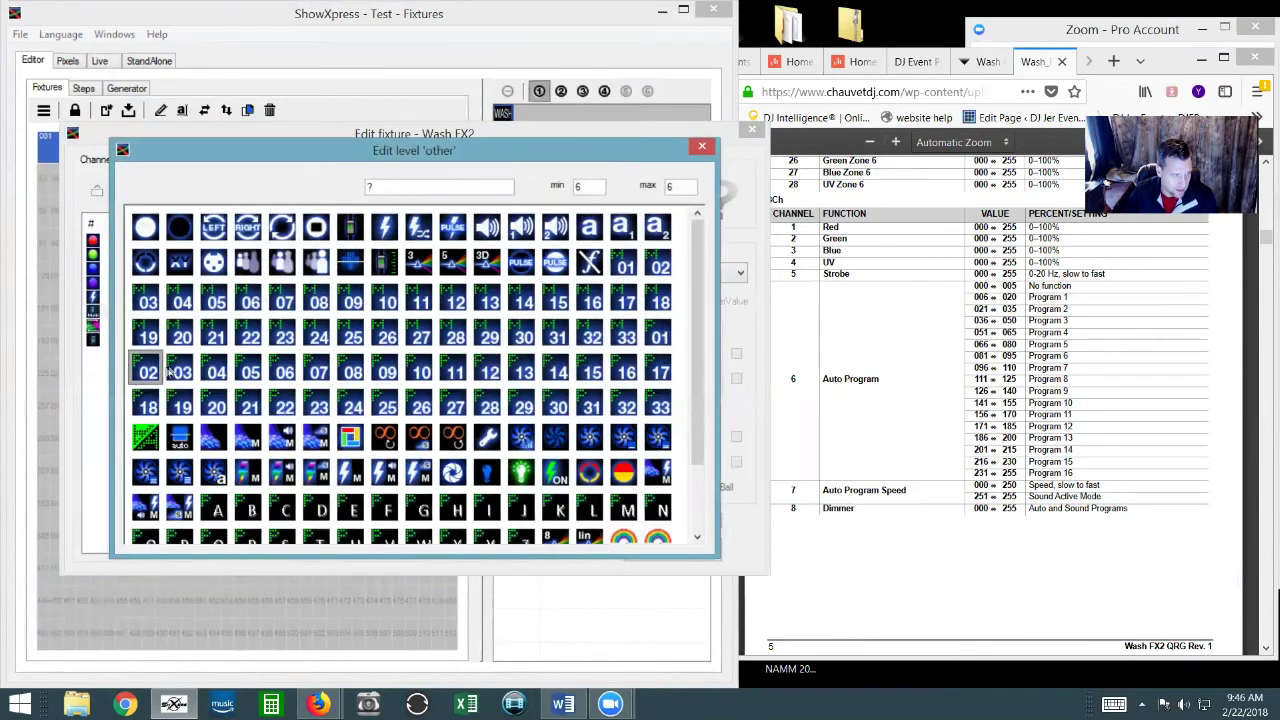
left_click(661, 337)
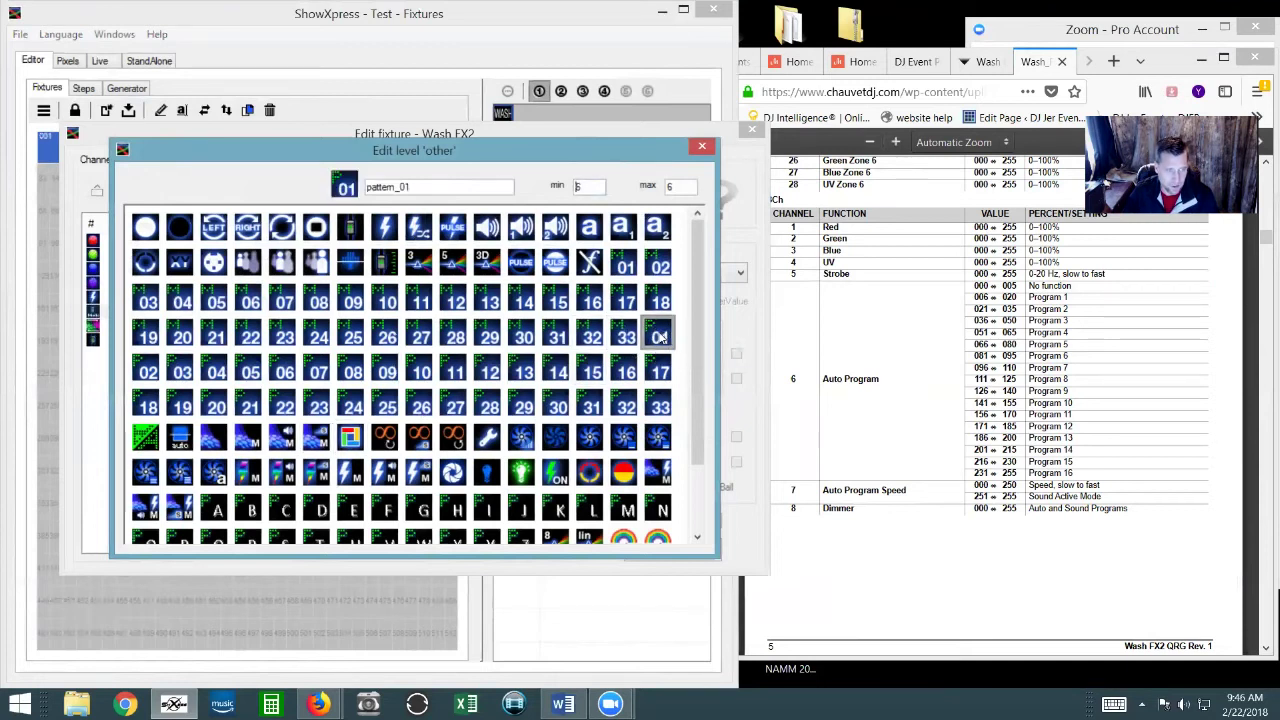
left_click(576, 186)
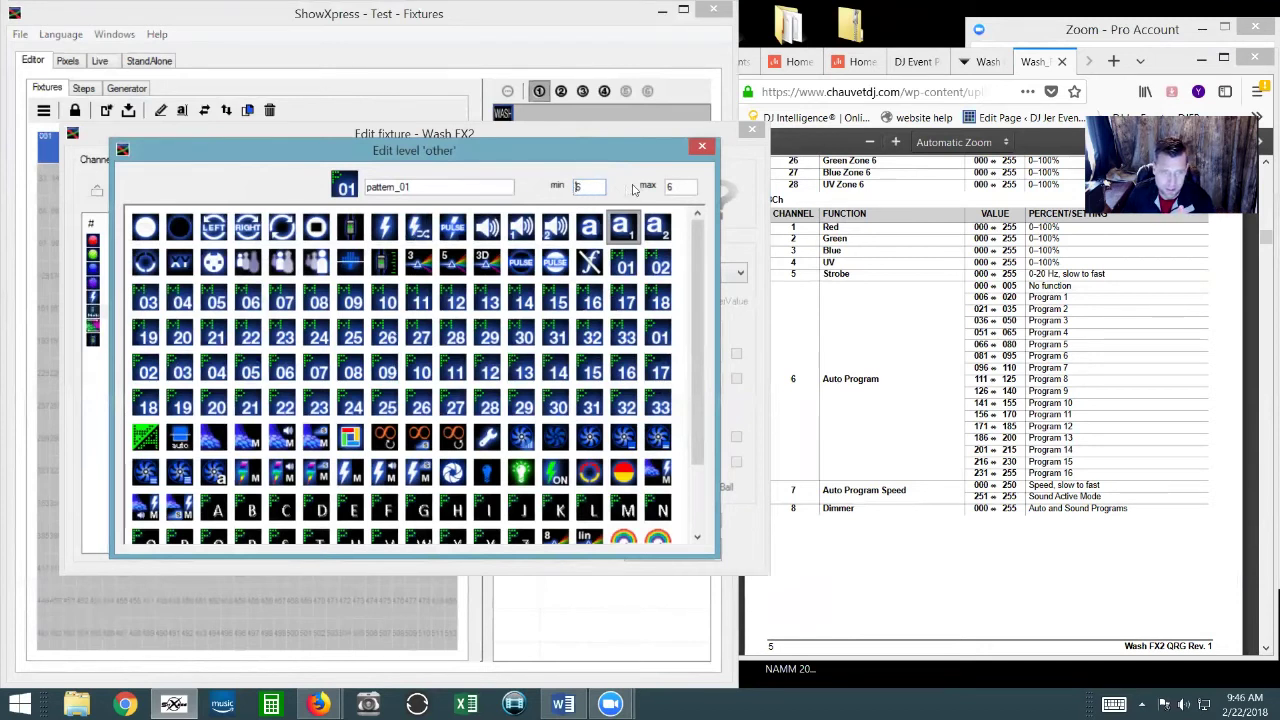
key("Tab")
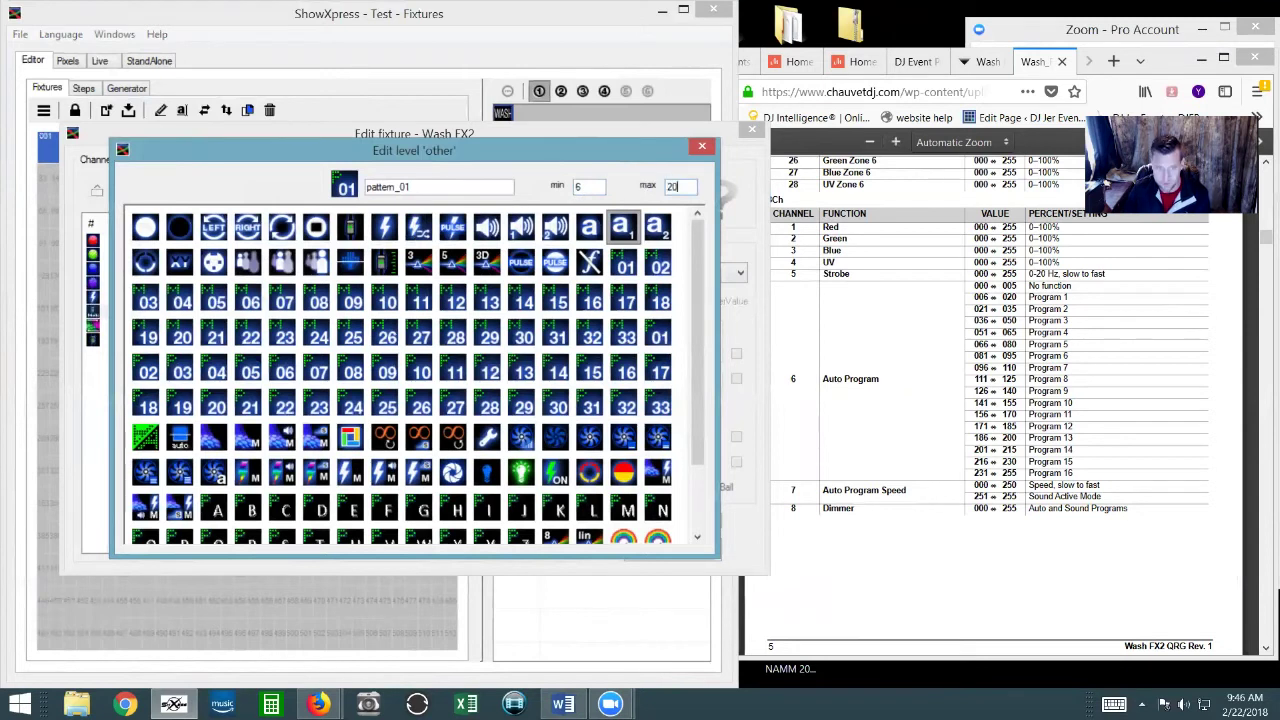
key("Return")
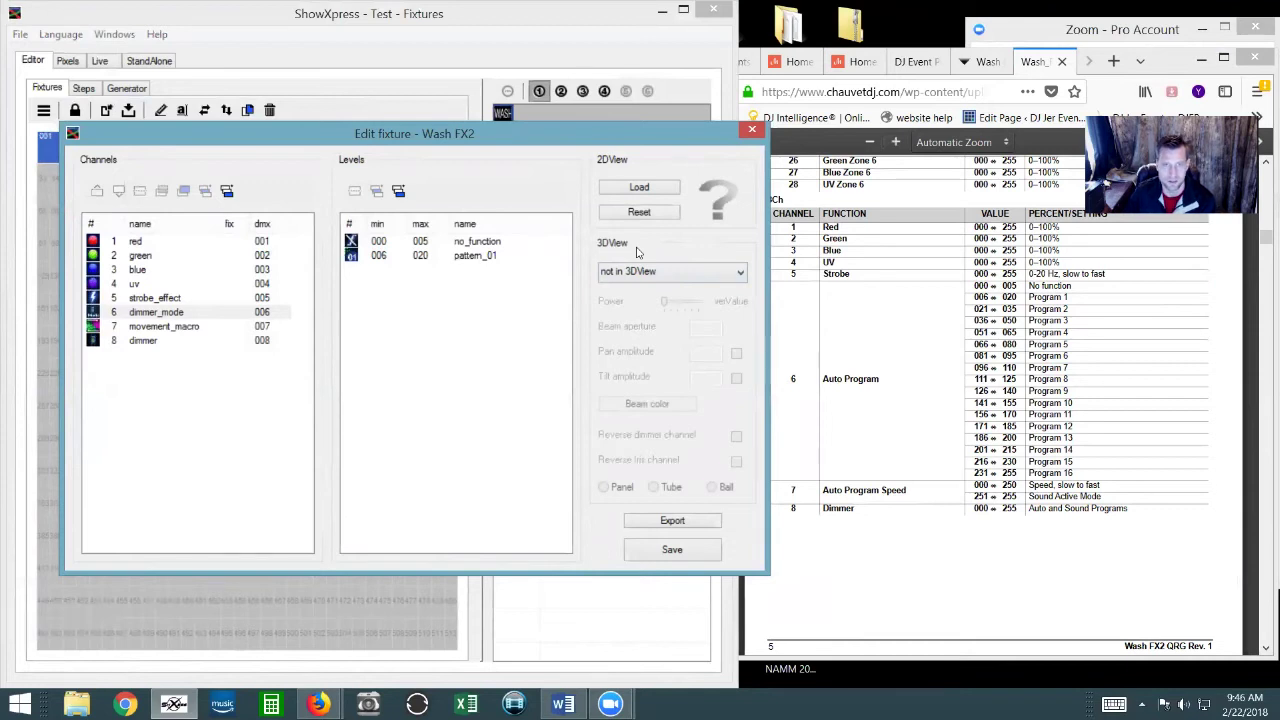
- Add the final pattern_16 level with its max set to 255, spanning 231 to 255
left_click(403, 191)
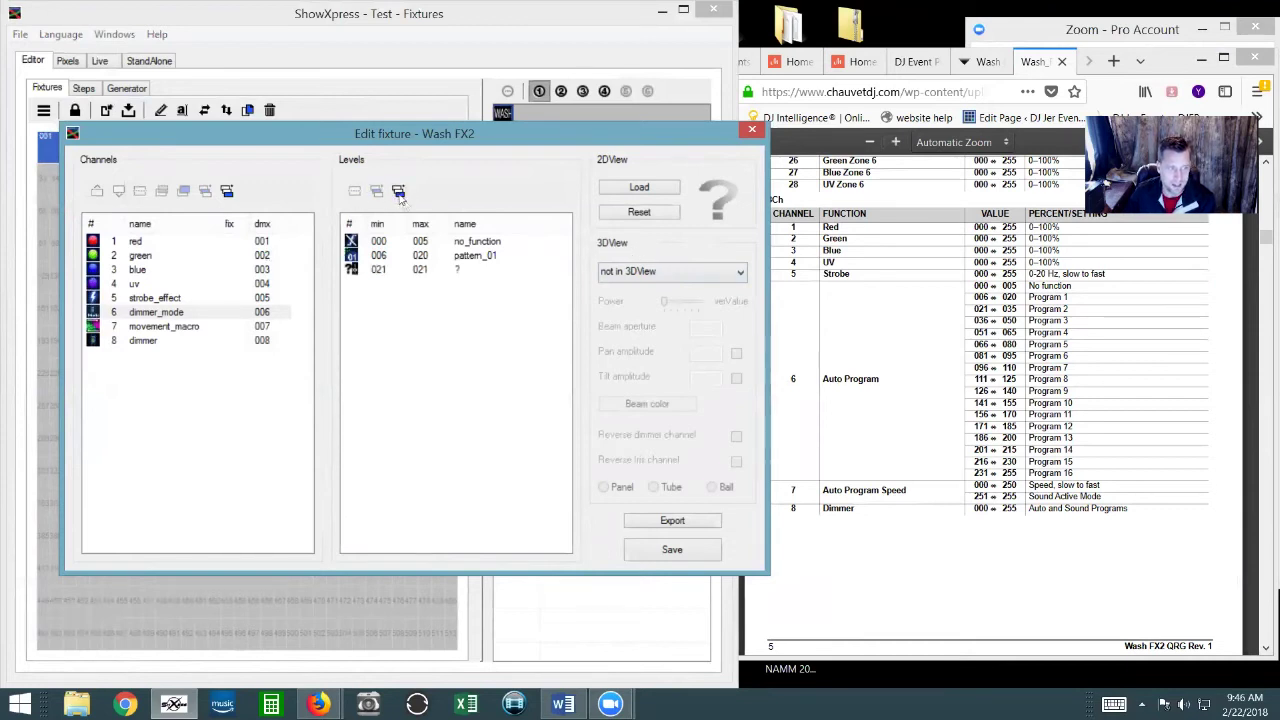
double_click(388, 272)
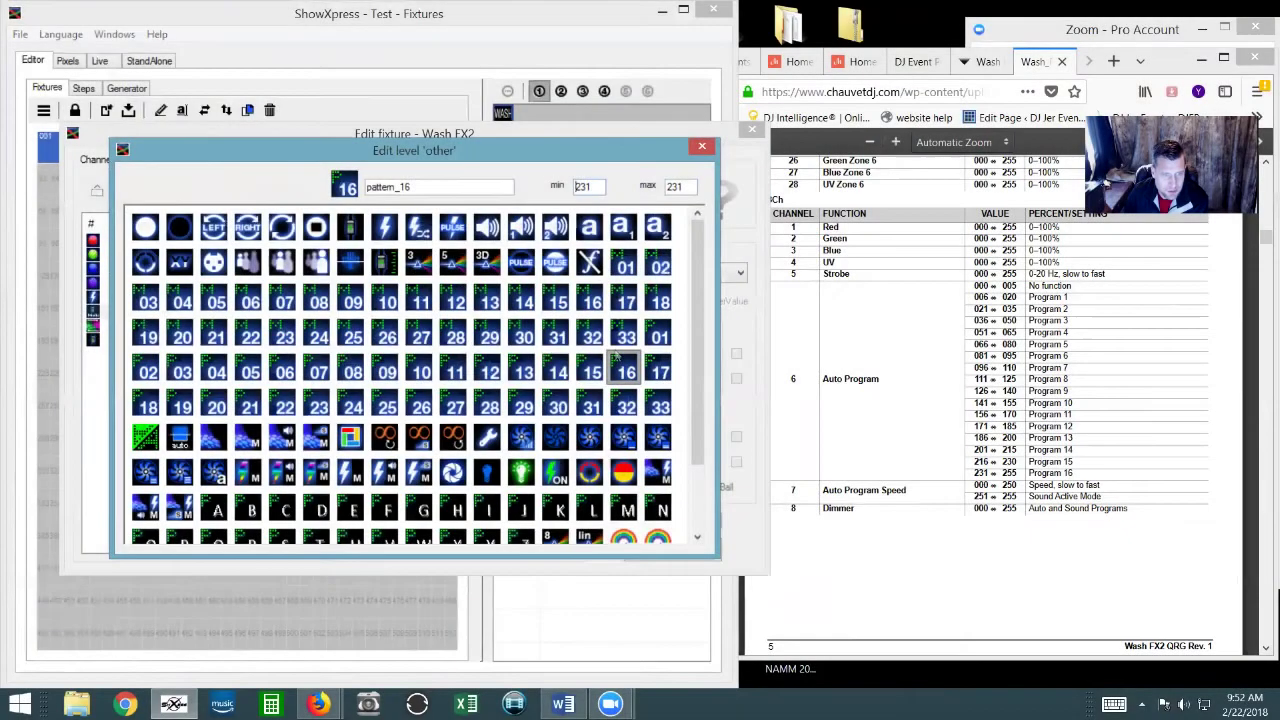
double_click(685, 186)
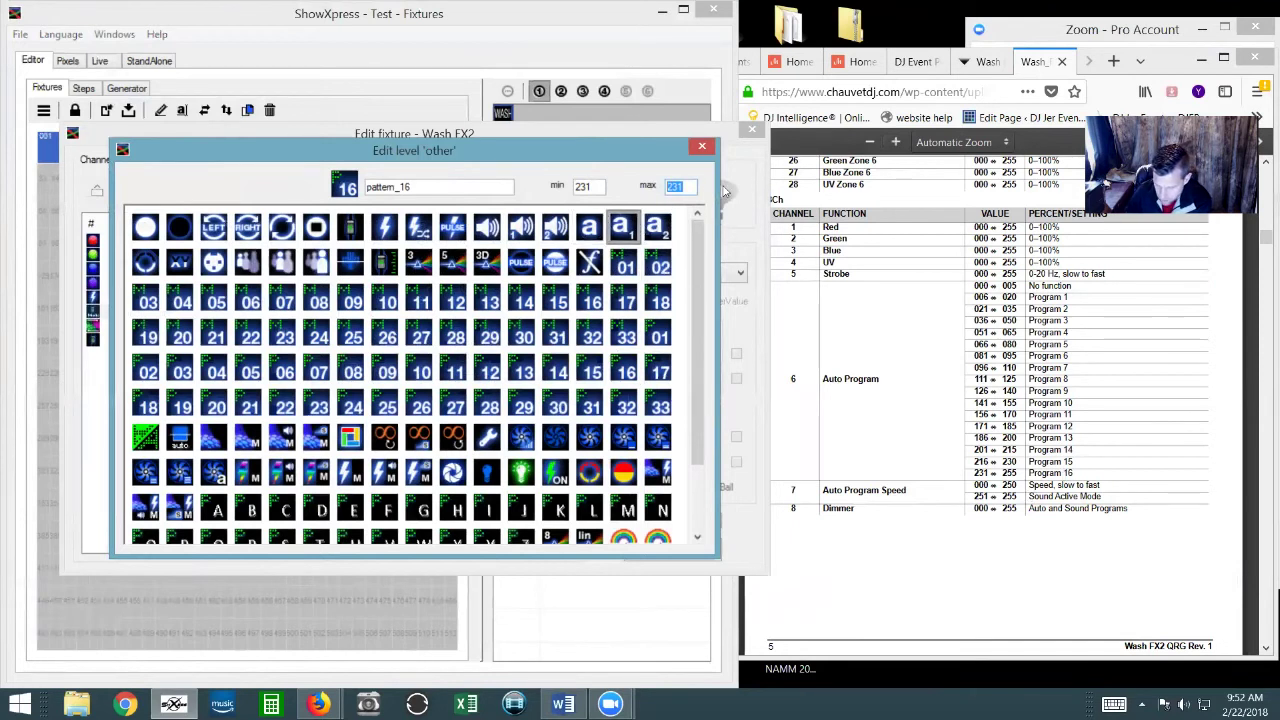
type("255")
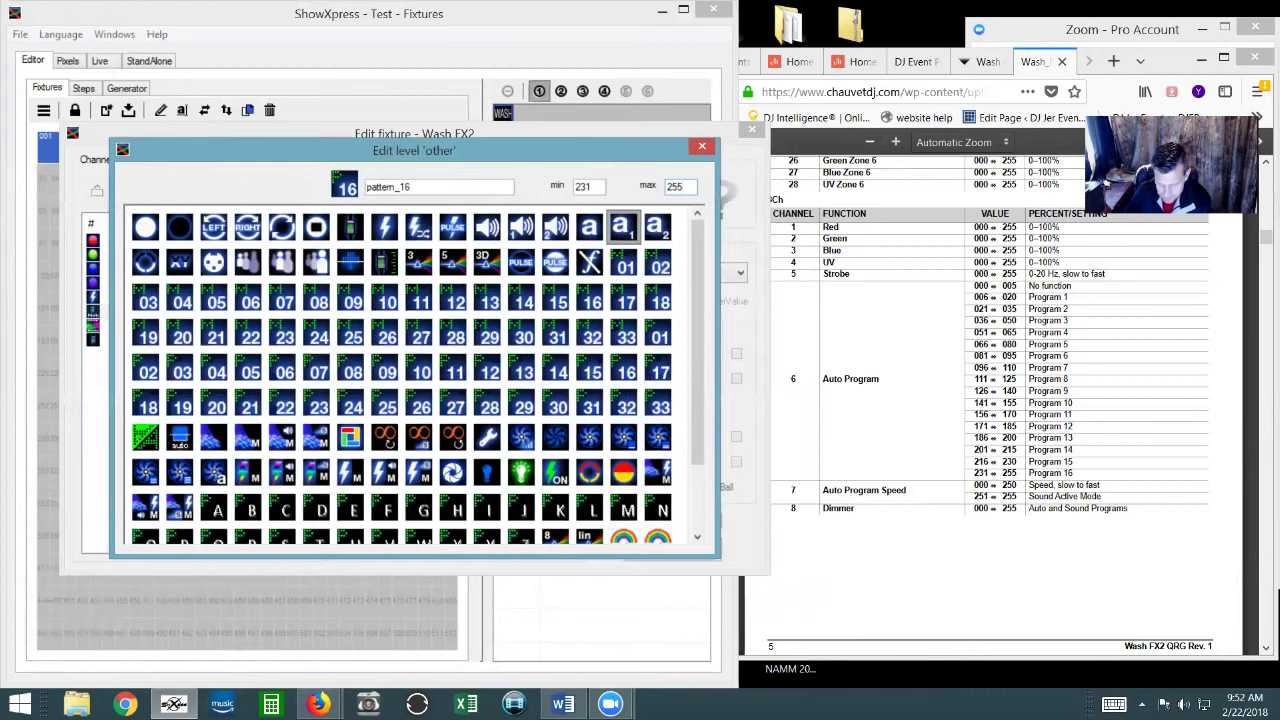
key("Return")
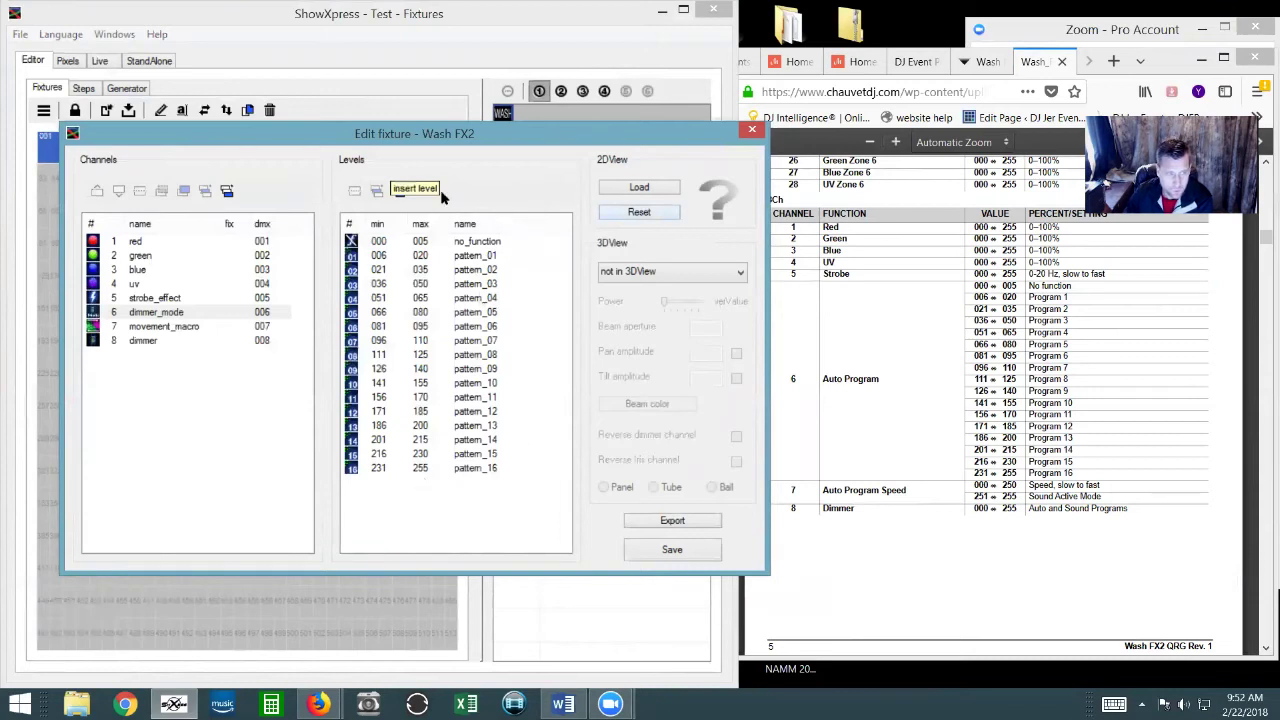
- Save the fixture and select the movement_macro channel to show its levels
left_click(645, 560)
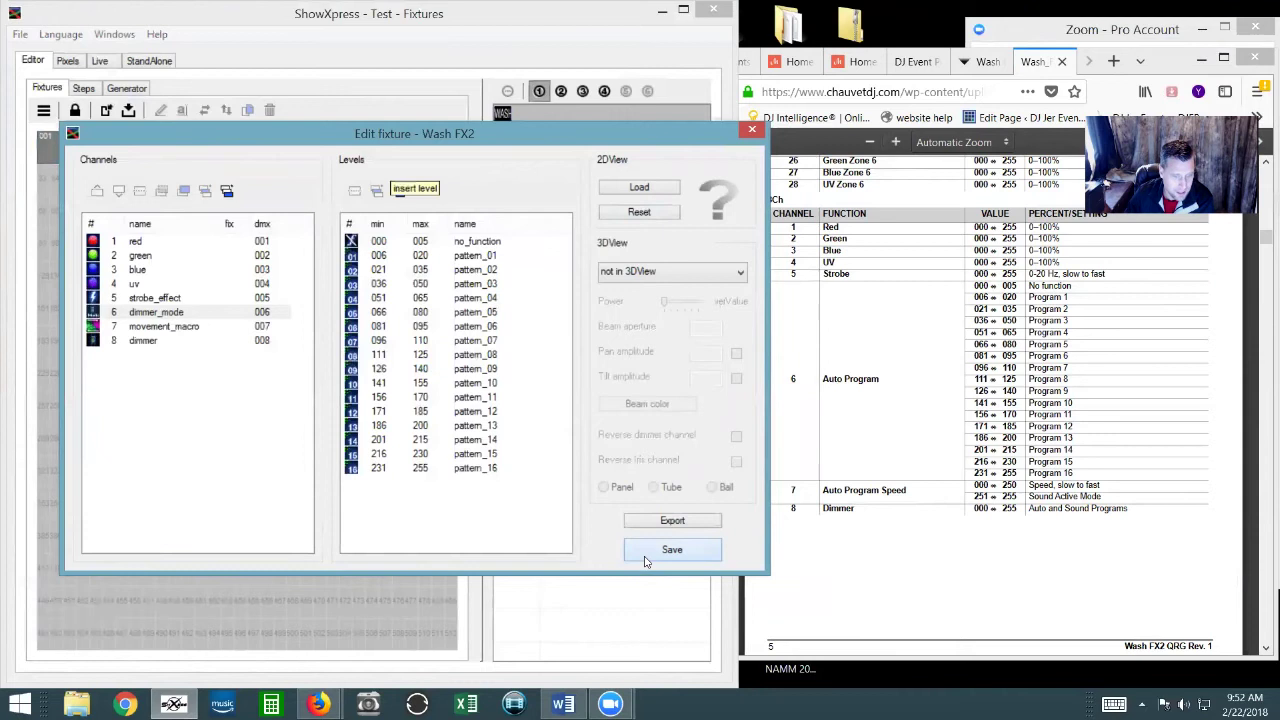
left_click(168, 327)
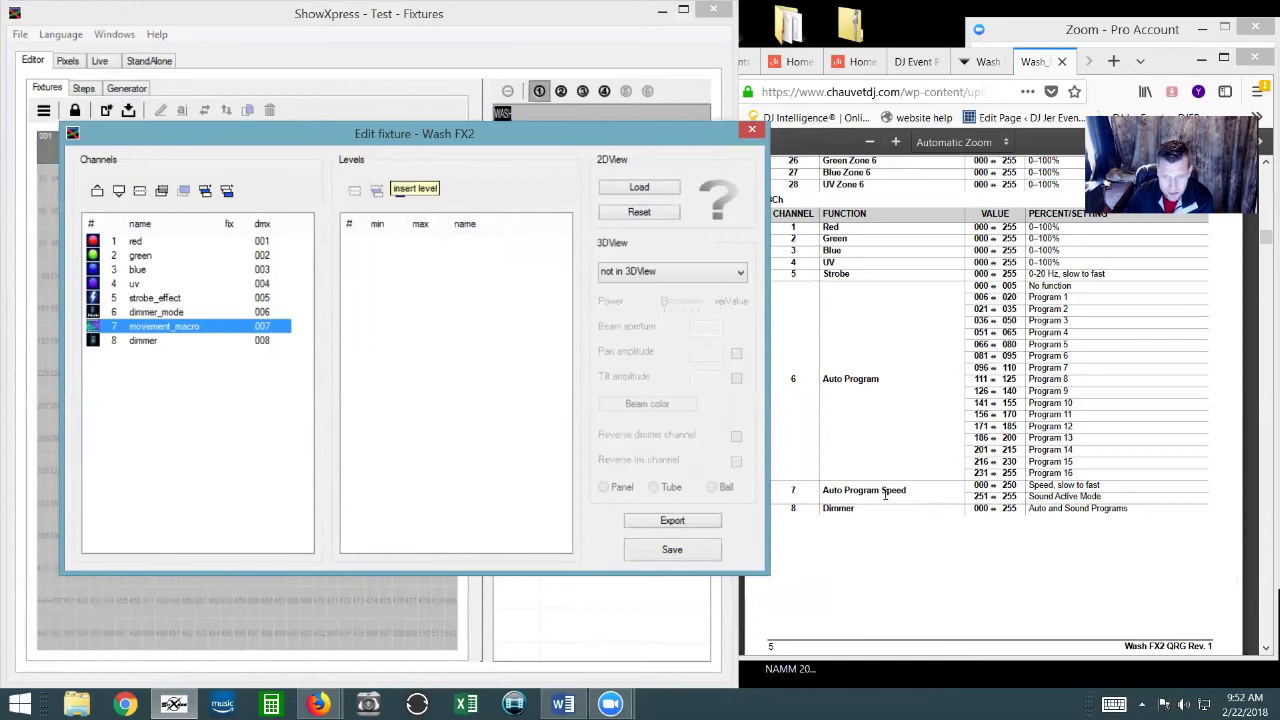
double_click(255, 330)
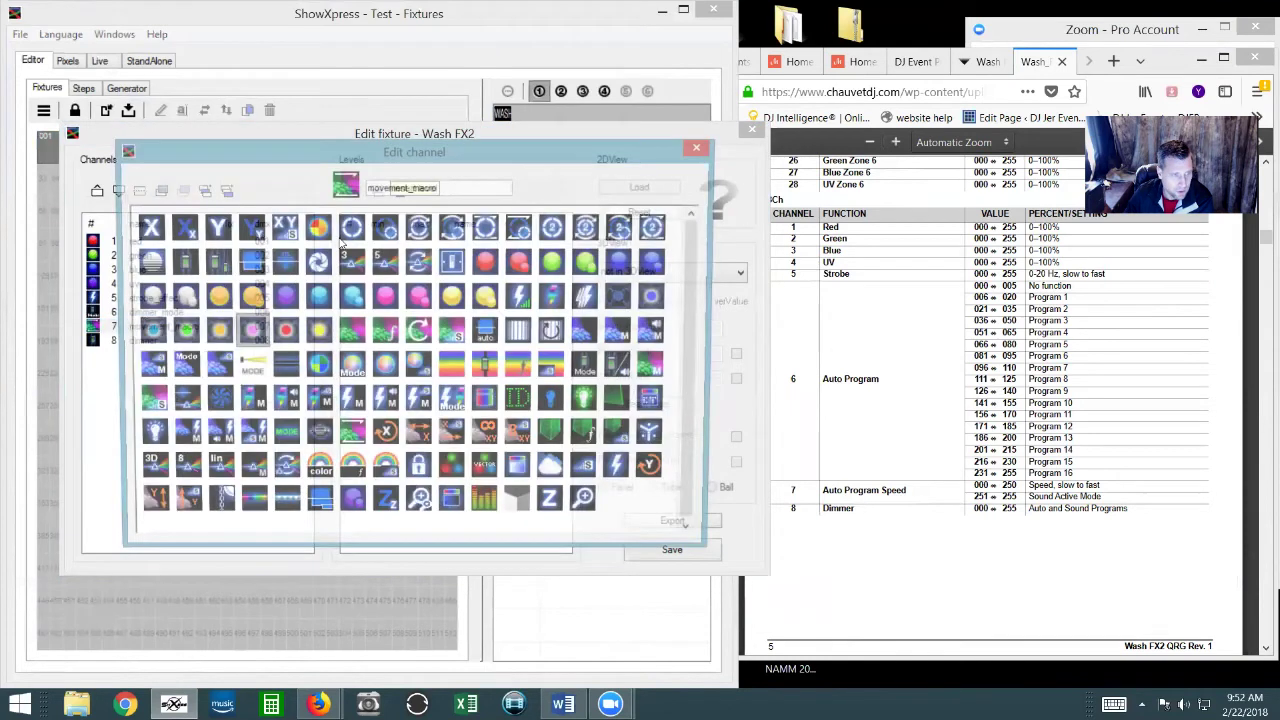
left_click(356, 192)
- Add movement_macro's speed_control level with its icon, spanning 000 to 250
left_click(396, 191)
double_click(424, 245)
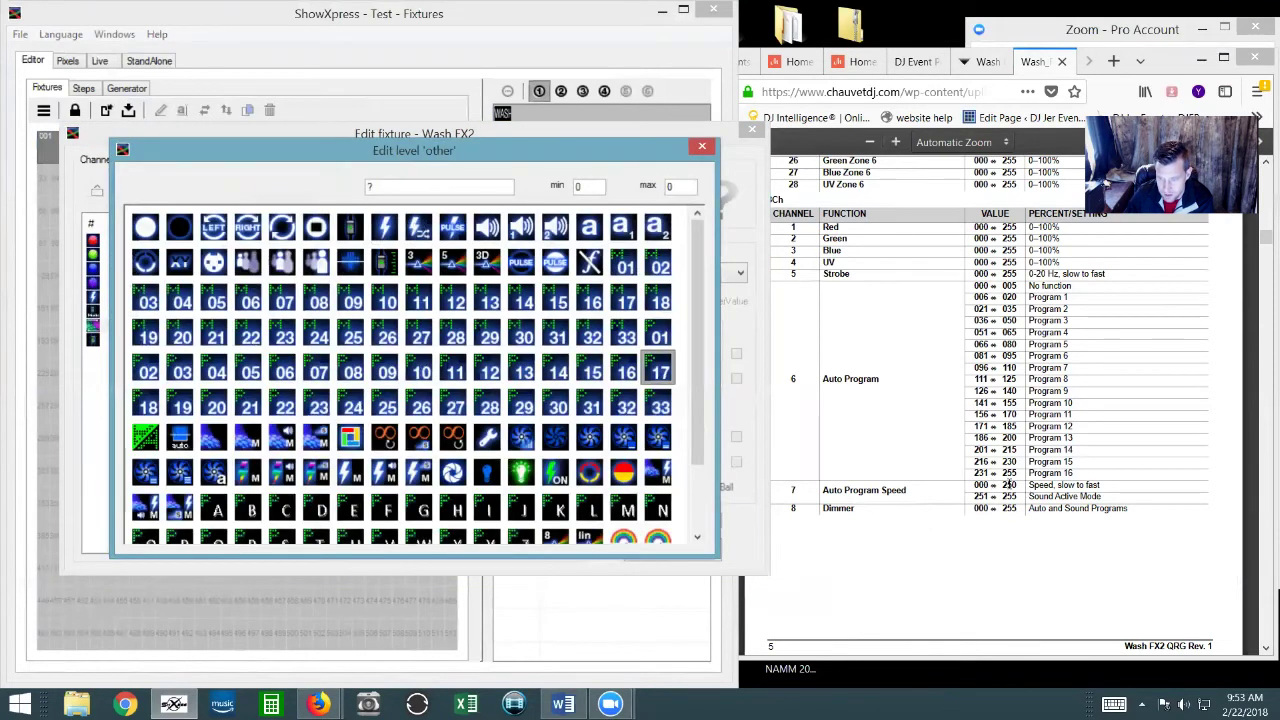
double_click(676, 185)
type("250")
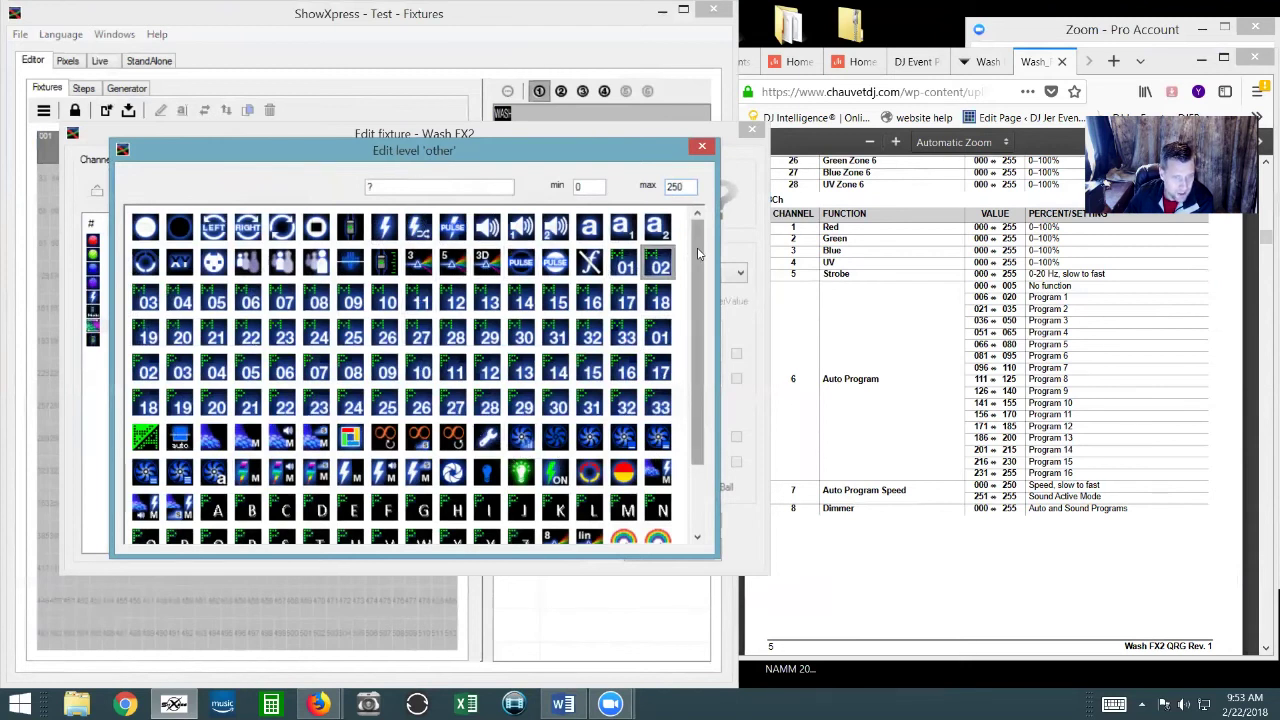
left_click_drag(699, 258, 703, 333)
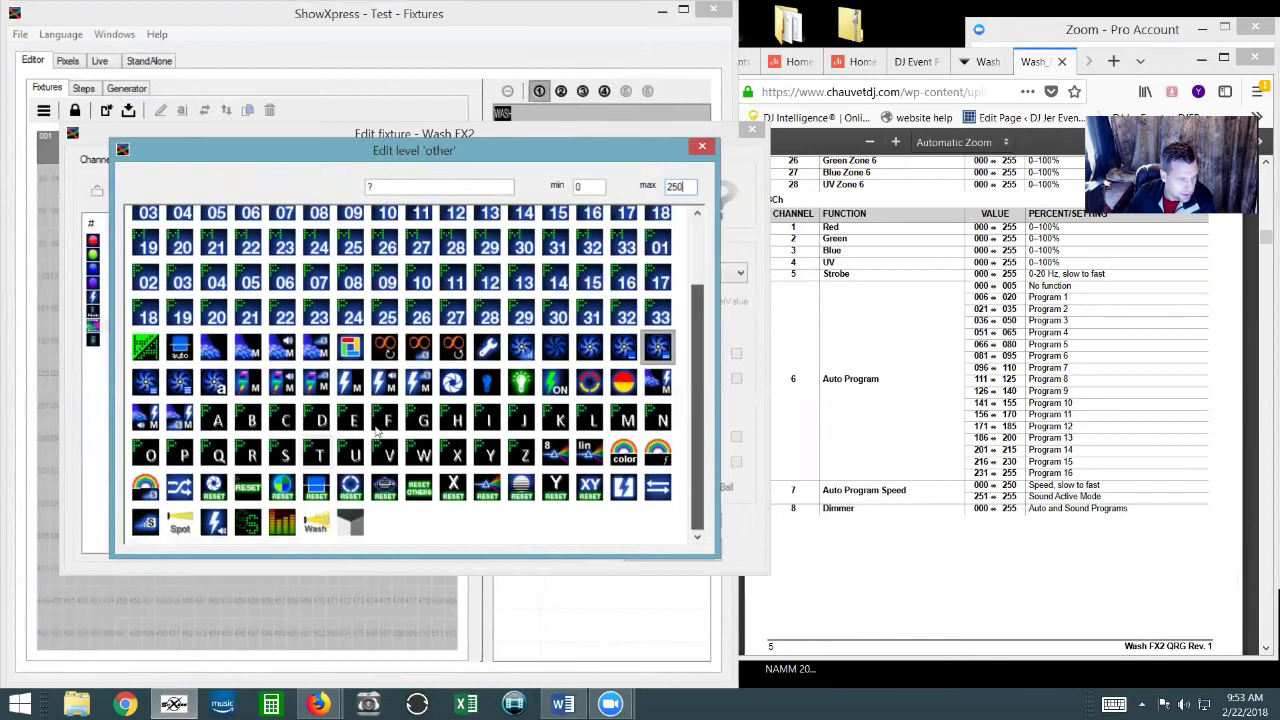
left_click(147, 525)
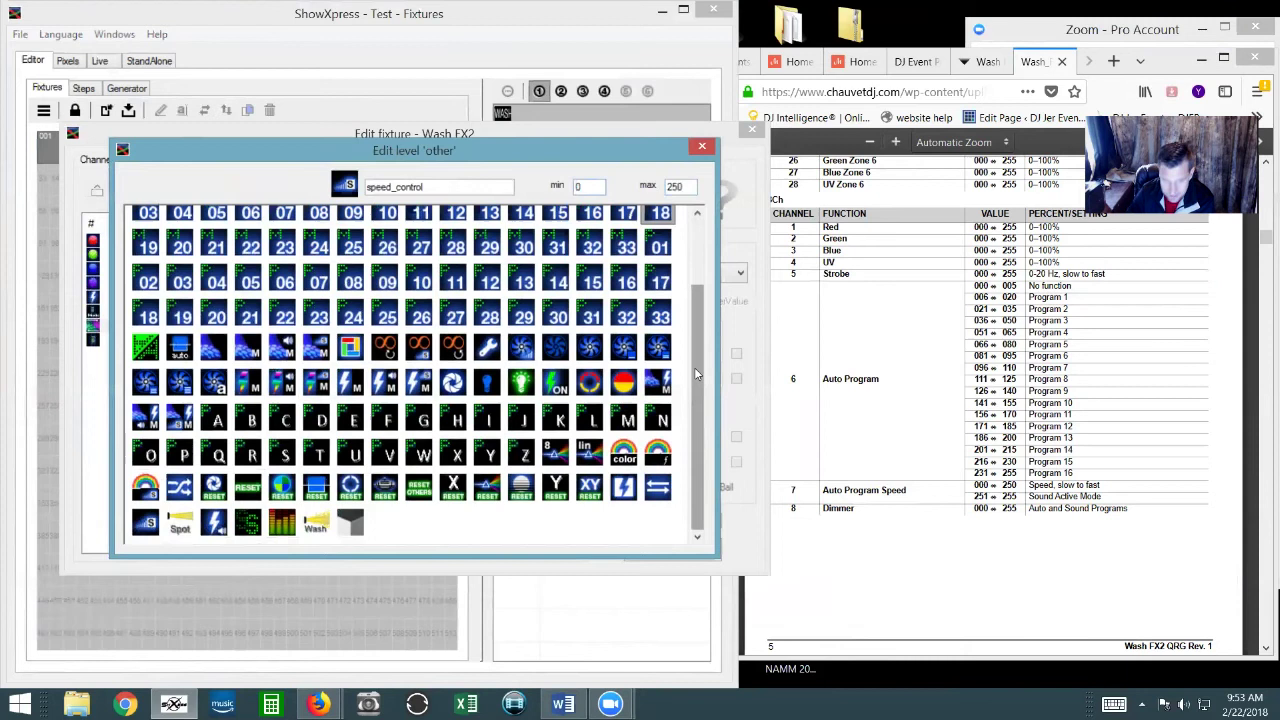
key("Return")
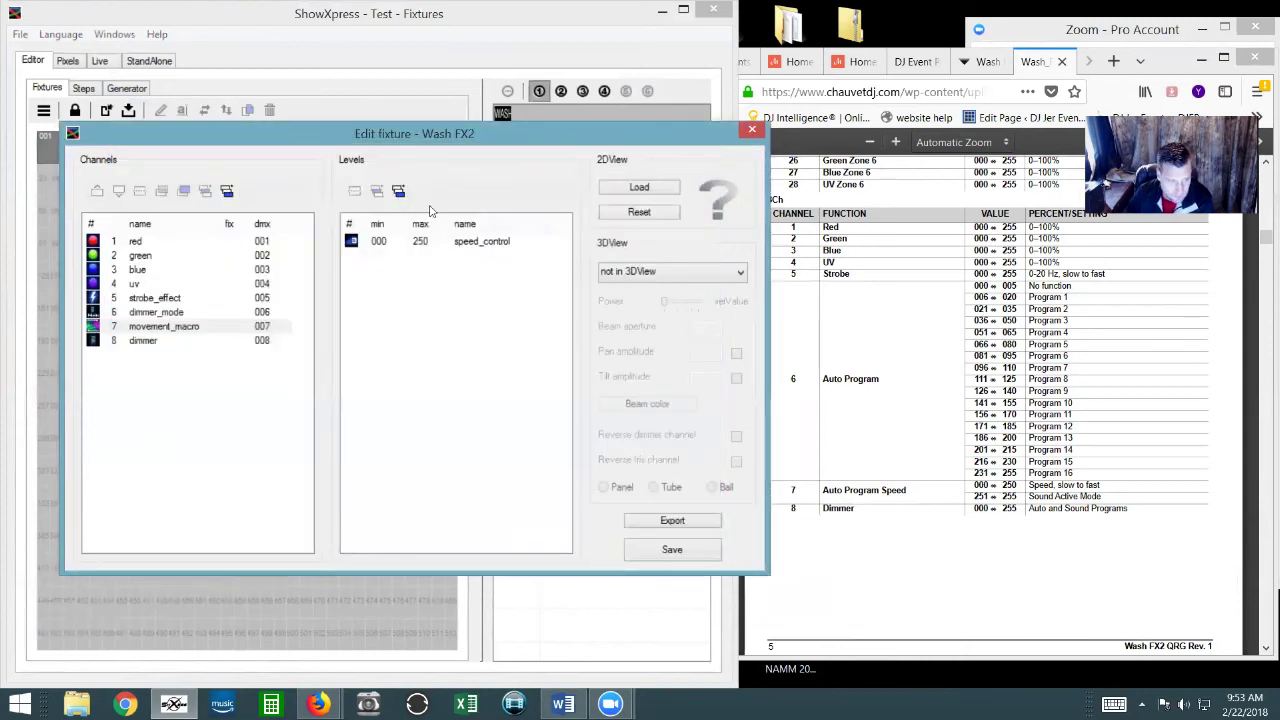
- Add the audio level spanning 251 to 255 with its icon, and save the fixture
left_click(398, 191)
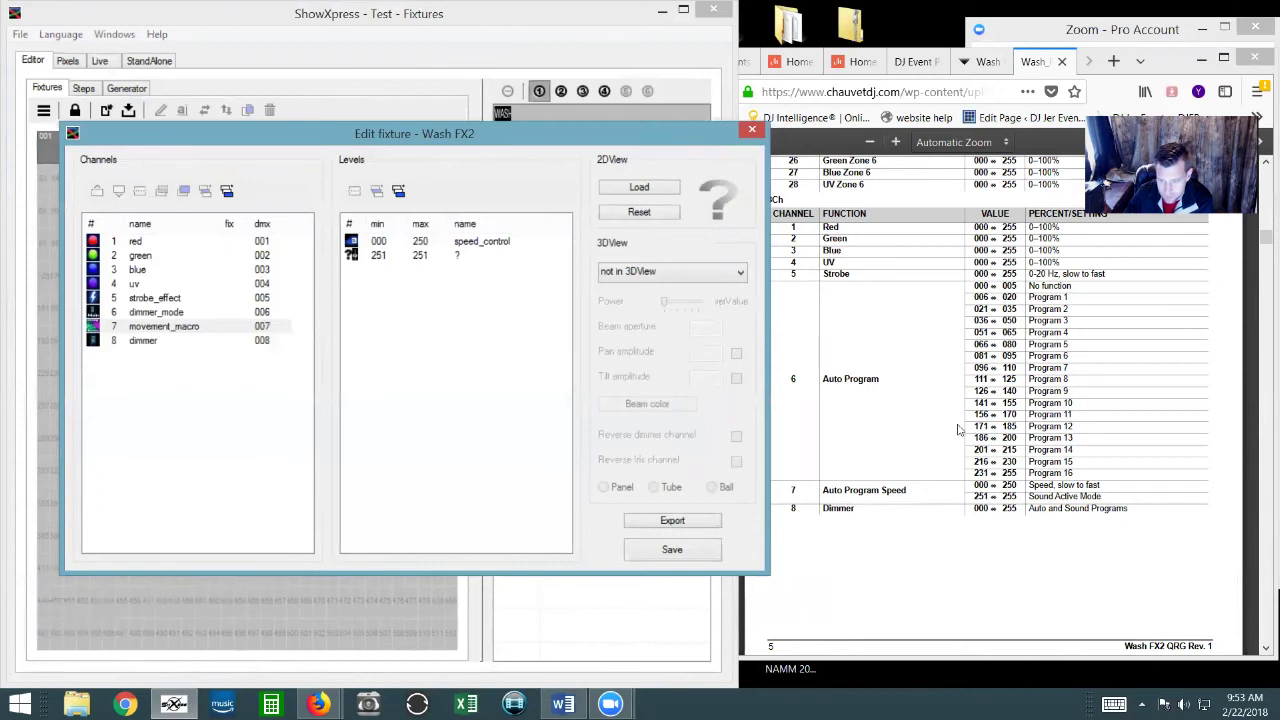
double_click(430, 256)
type("255")
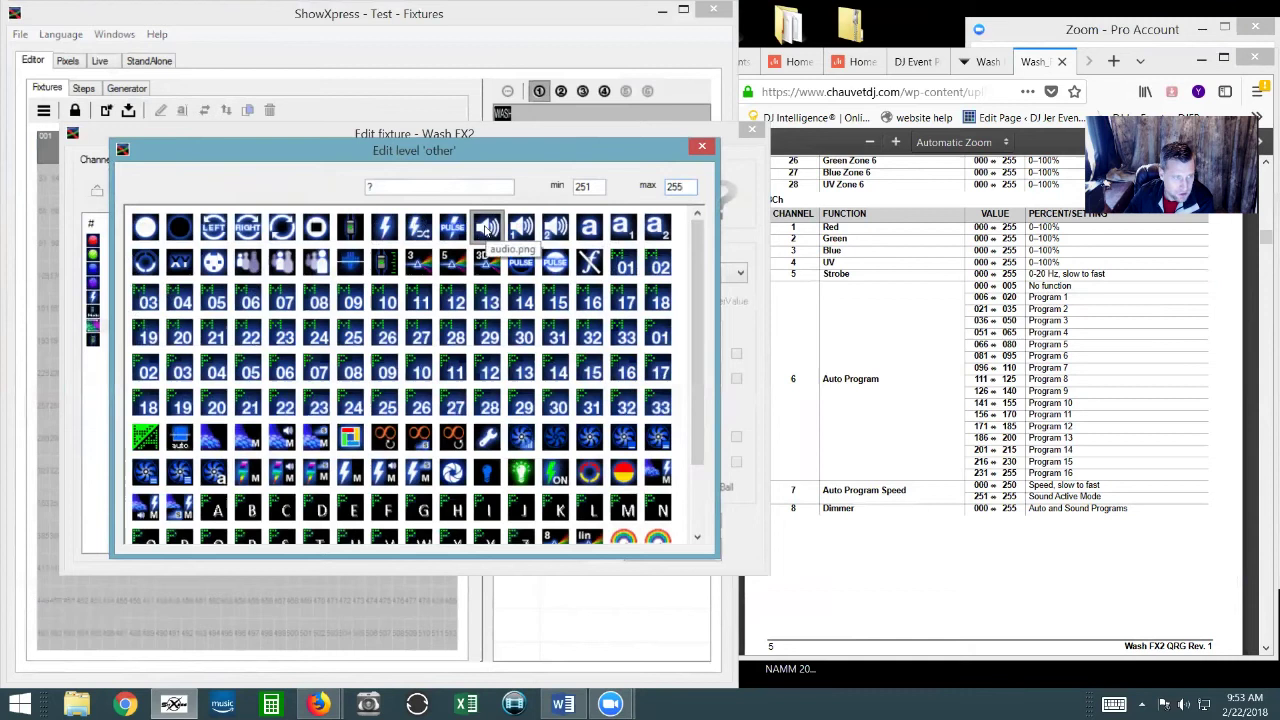
left_click(487, 228)
double_click(487, 228)
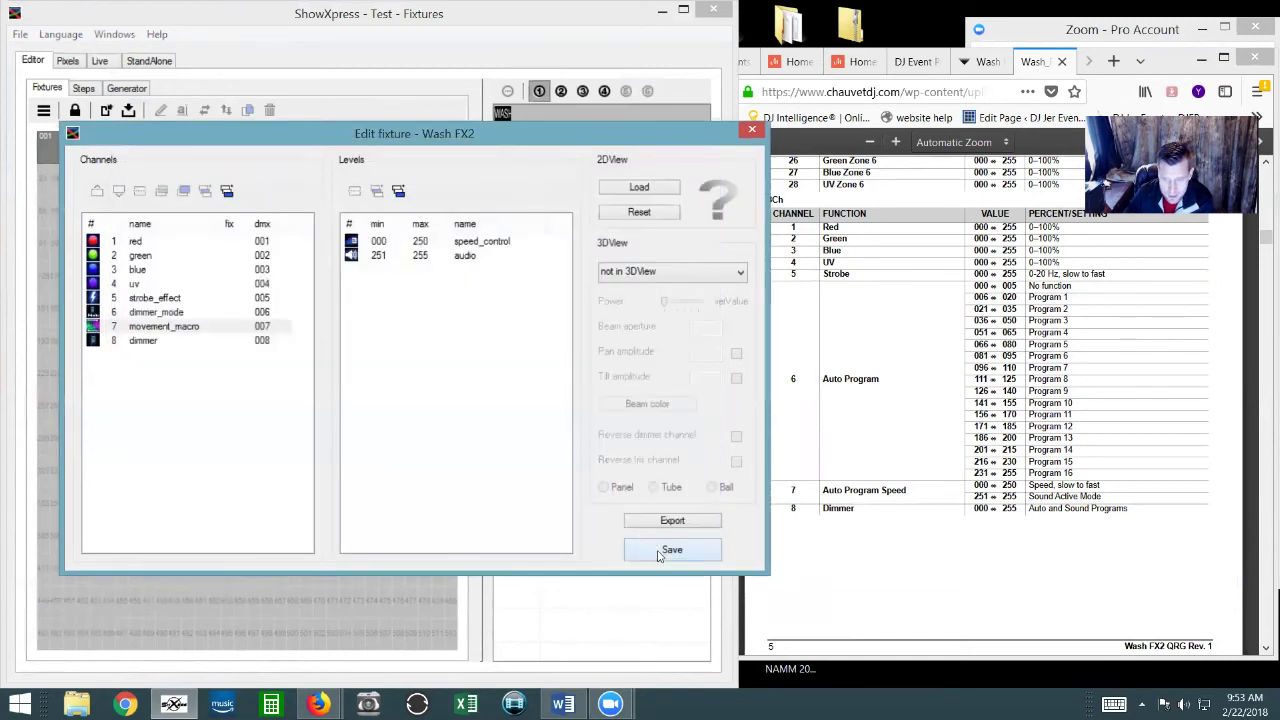
left_click(150, 341)
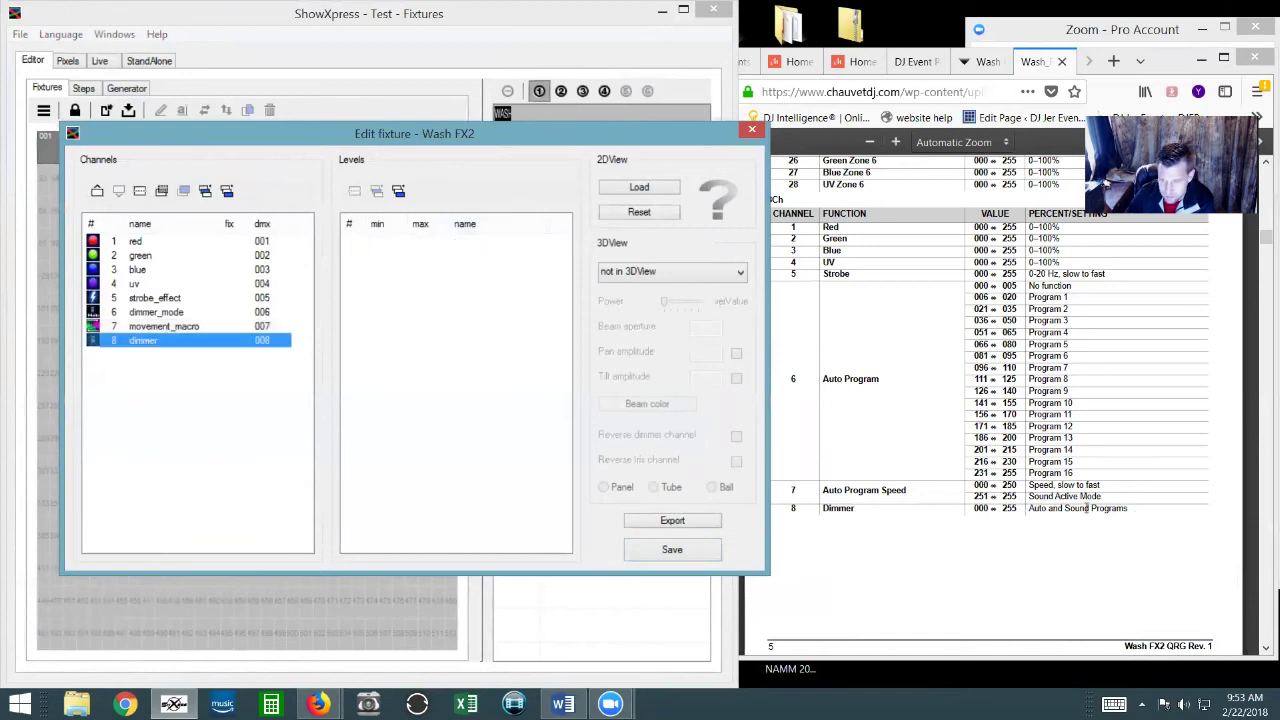
- Close the fixture editor, save DMX addressing, reposition the Wash FX2, and open the Steps editor
left_click(752, 129)
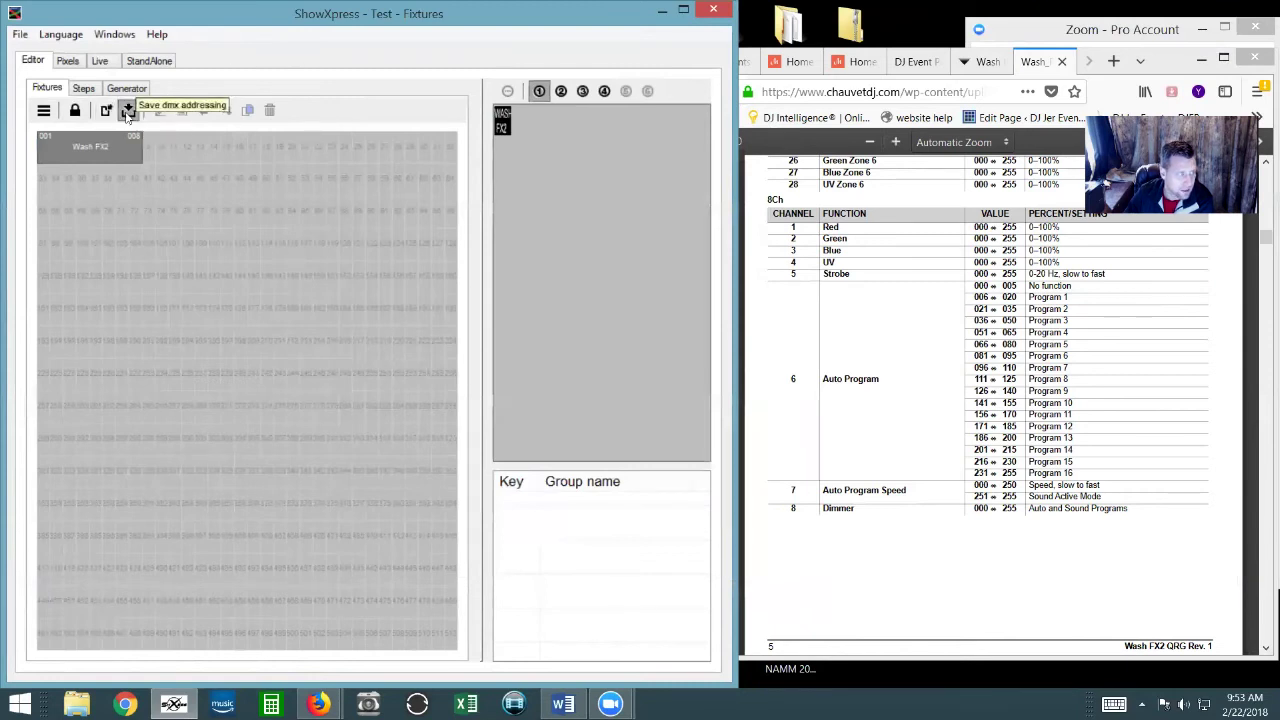
left_click(128, 111)
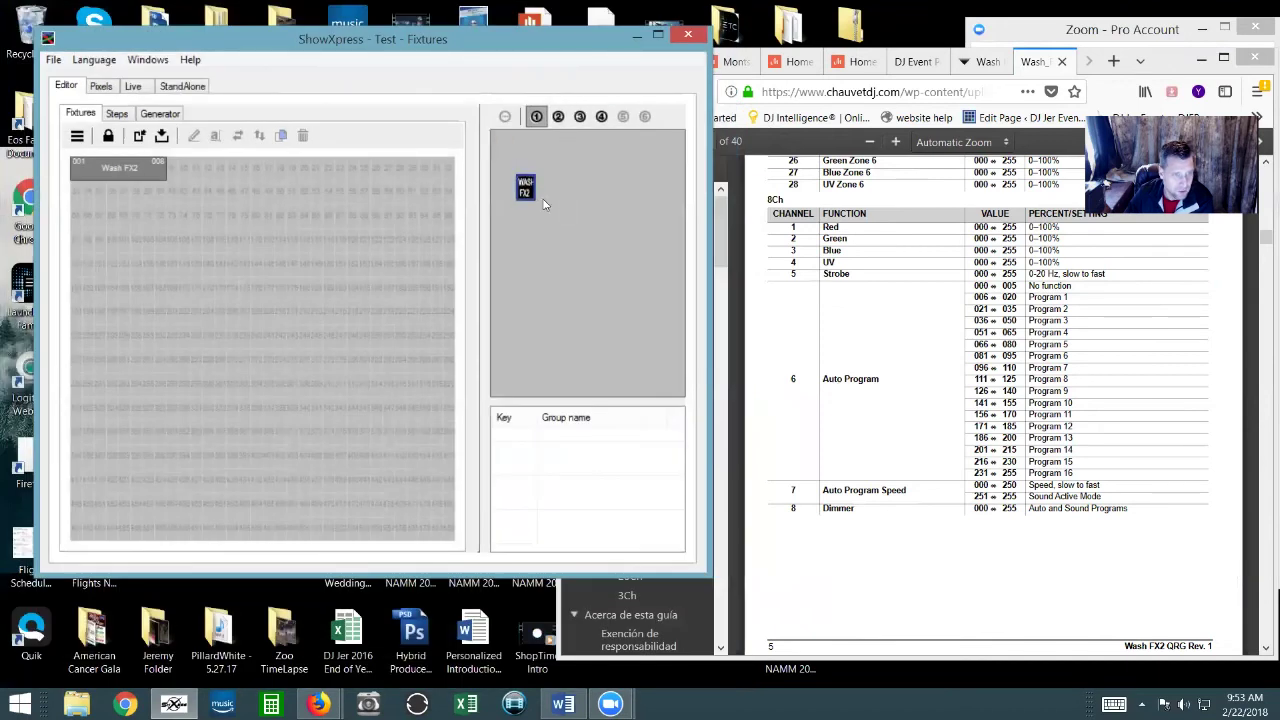
left_click_drag(529, 191, 558, 209)
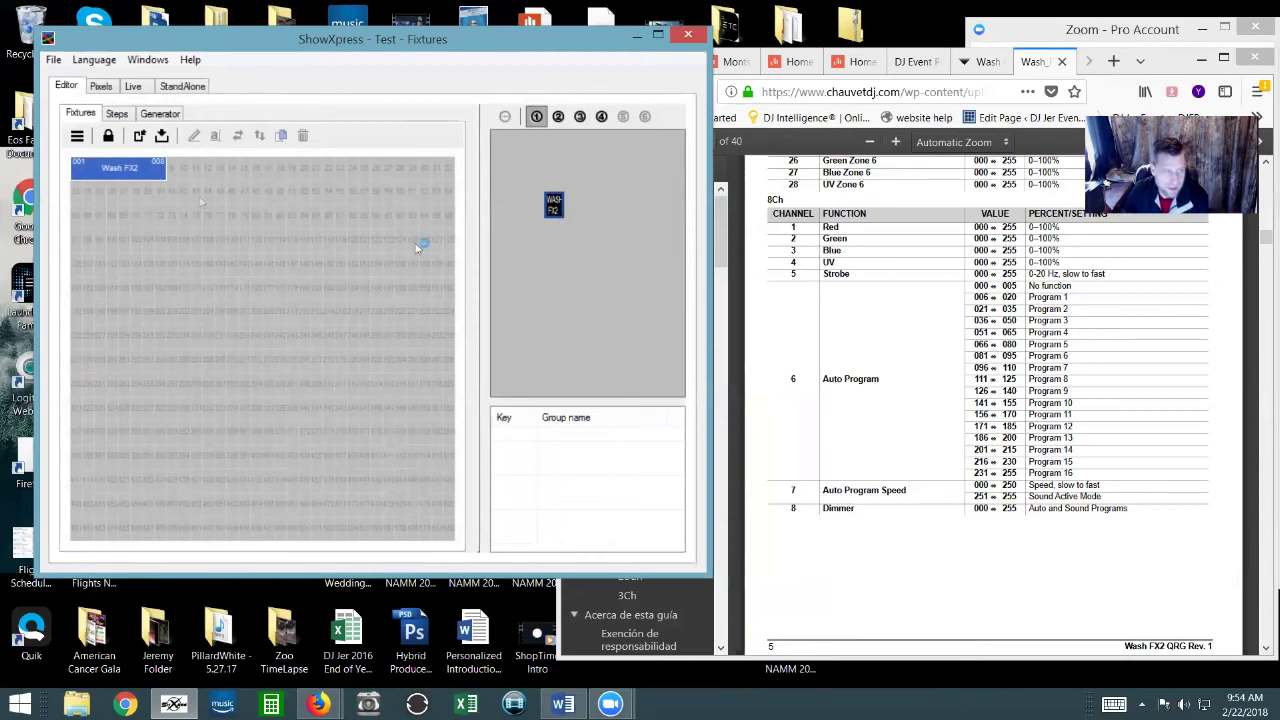
left_click(117, 114)
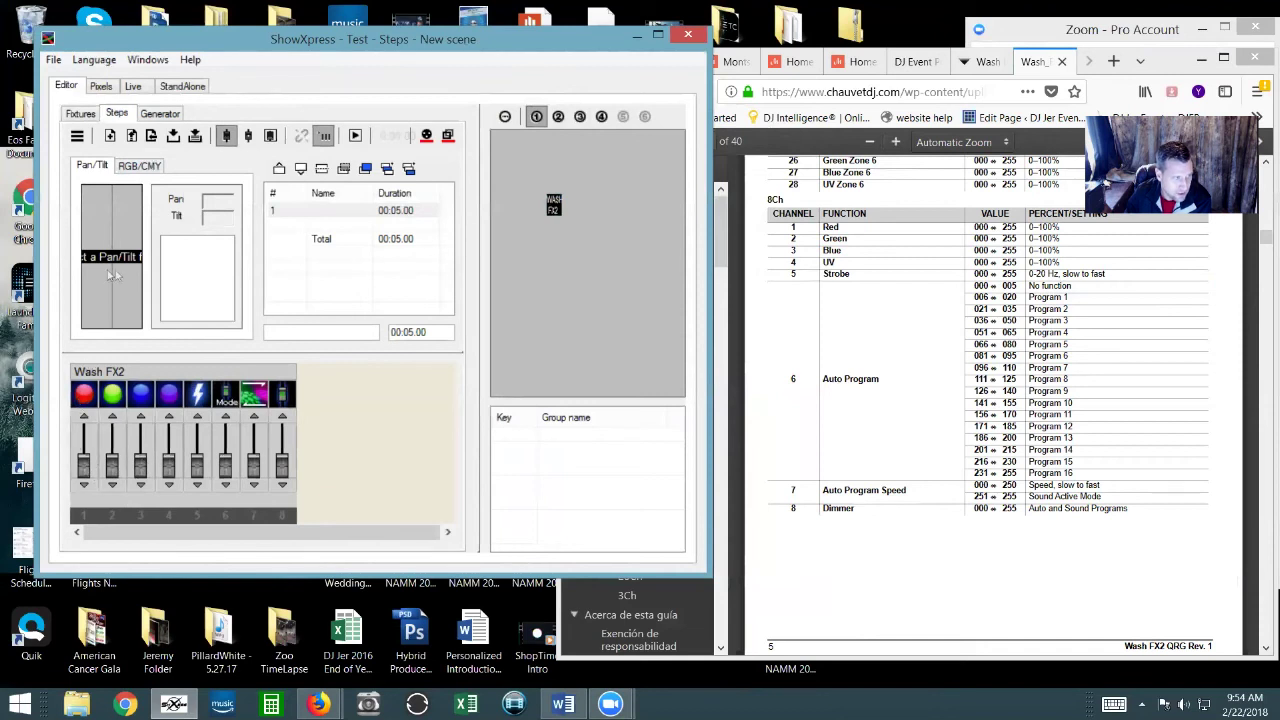
- Maximize the window, then set fader 1 (red) to 255 and fader 3 (blue) to 113
double_click(526, 42)
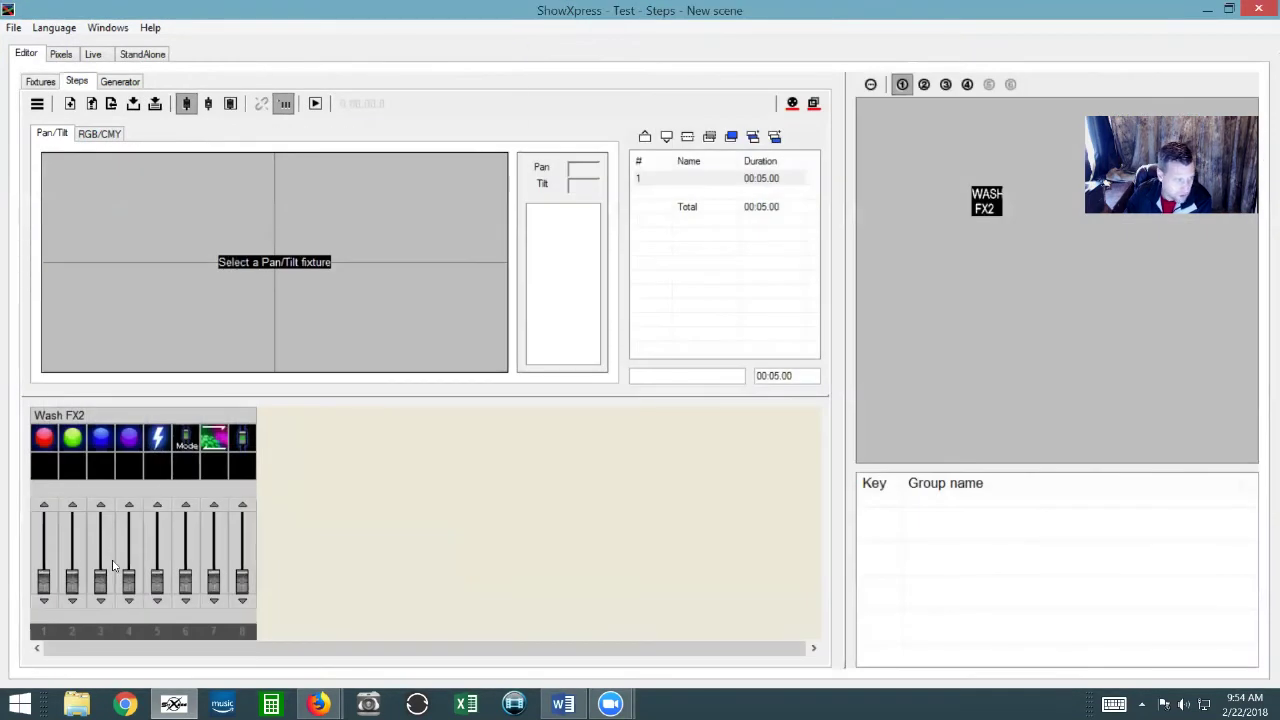
left_click_drag(43, 586, 65, 458)
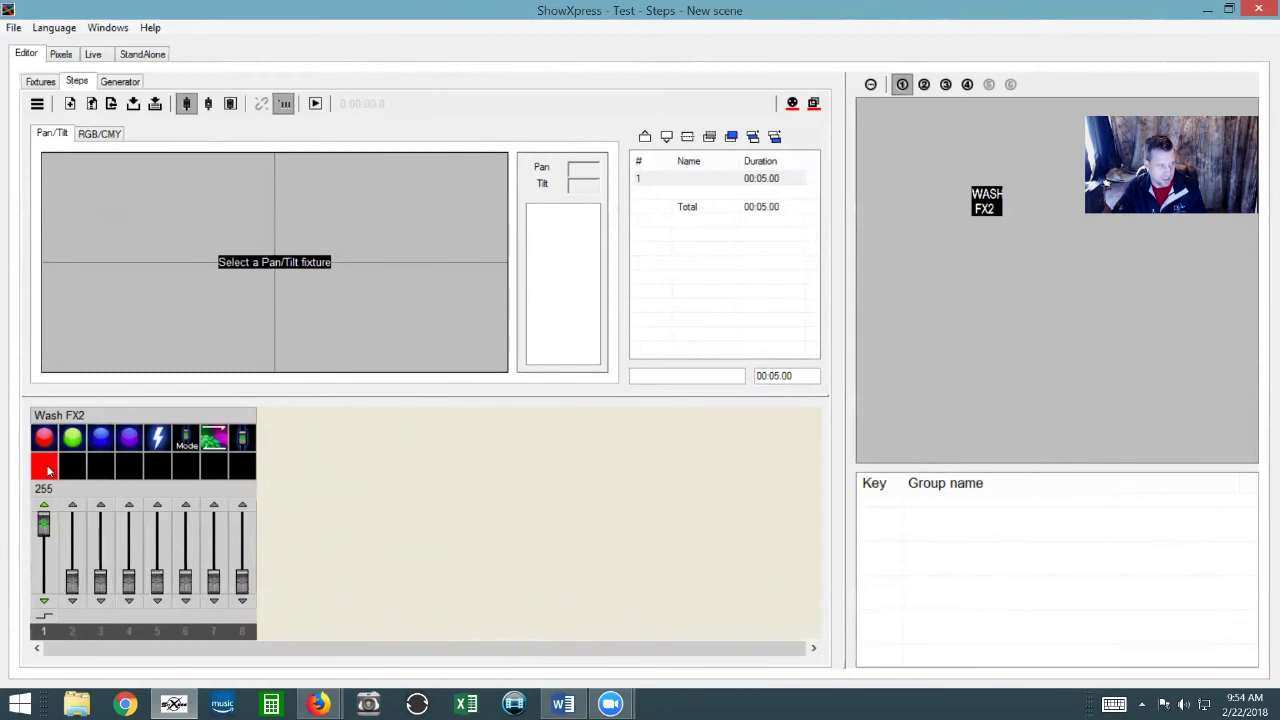
mouse_move(100, 582)
left_mouse_down()
mouse_move(101, 524)
mouse_move(101, 558)
left_mouse_up()
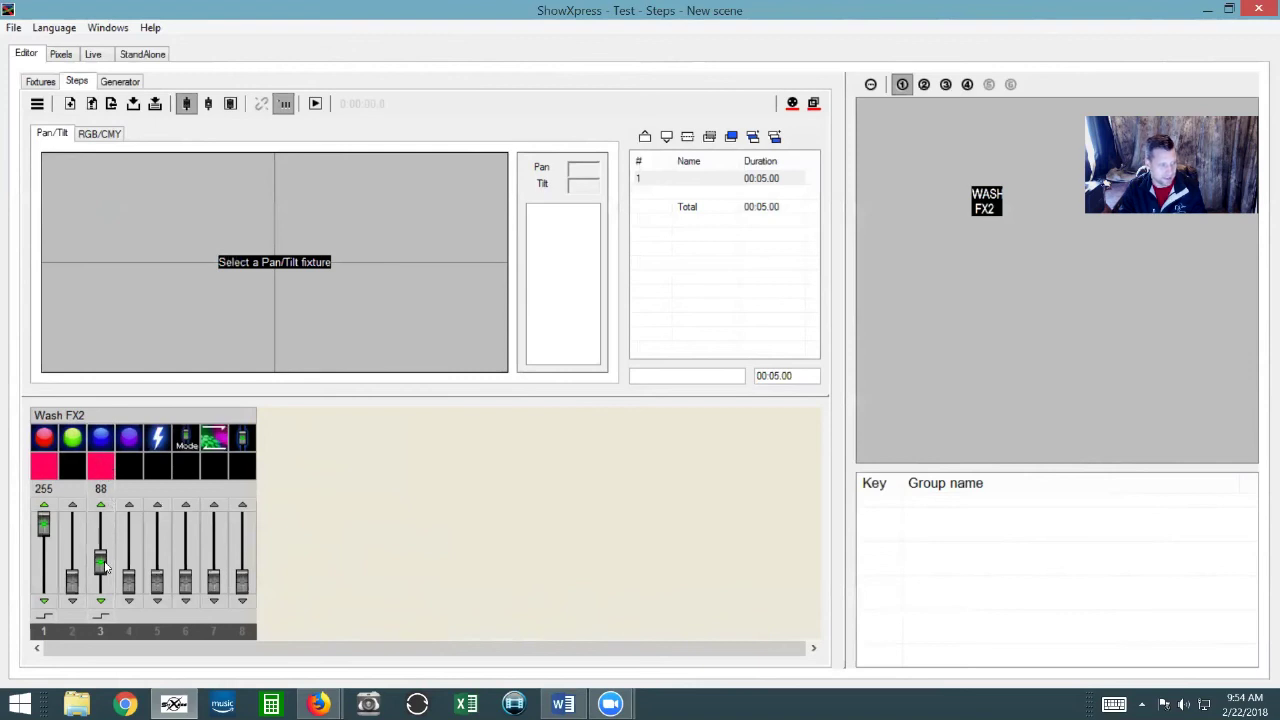
mouse_move(104, 567)
left_mouse_down()
mouse_move(104, 536)
mouse_move(108, 561)
left_mouse_up()
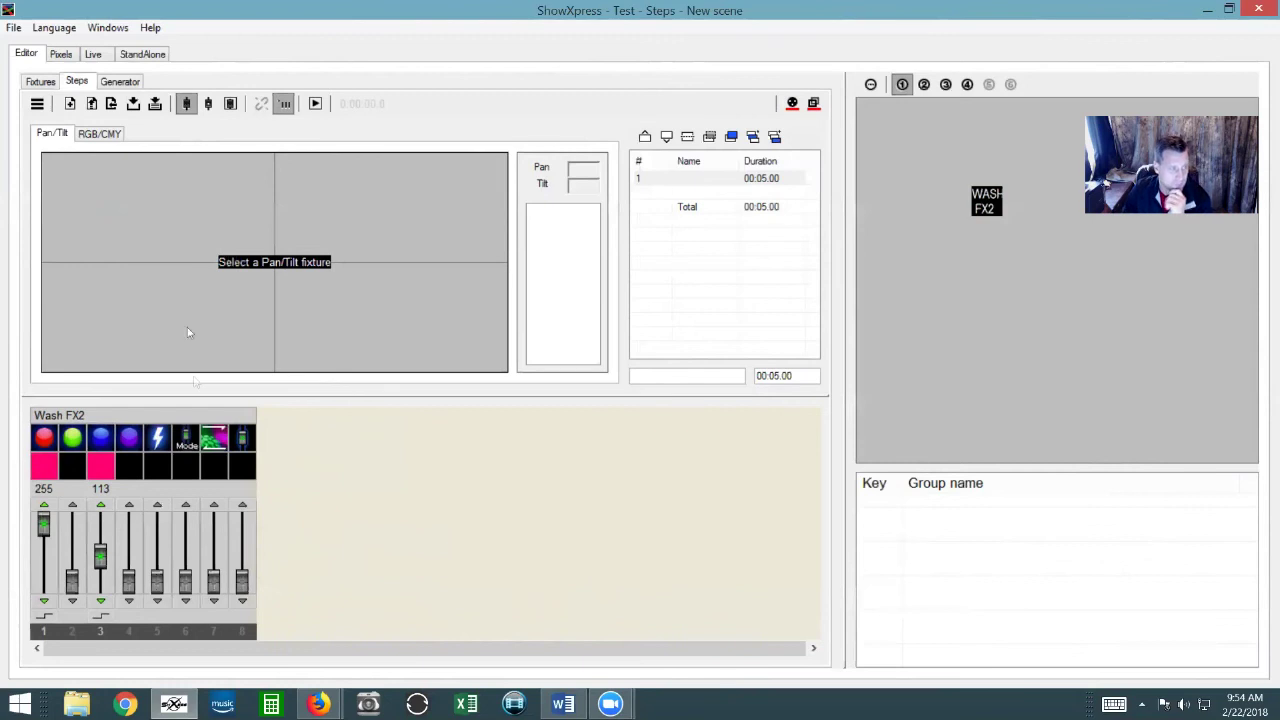
- Sweep fader 6 (dimmer_mode) through its pattern presets, then reset it to 0 with no_function
left_click(187, 466)
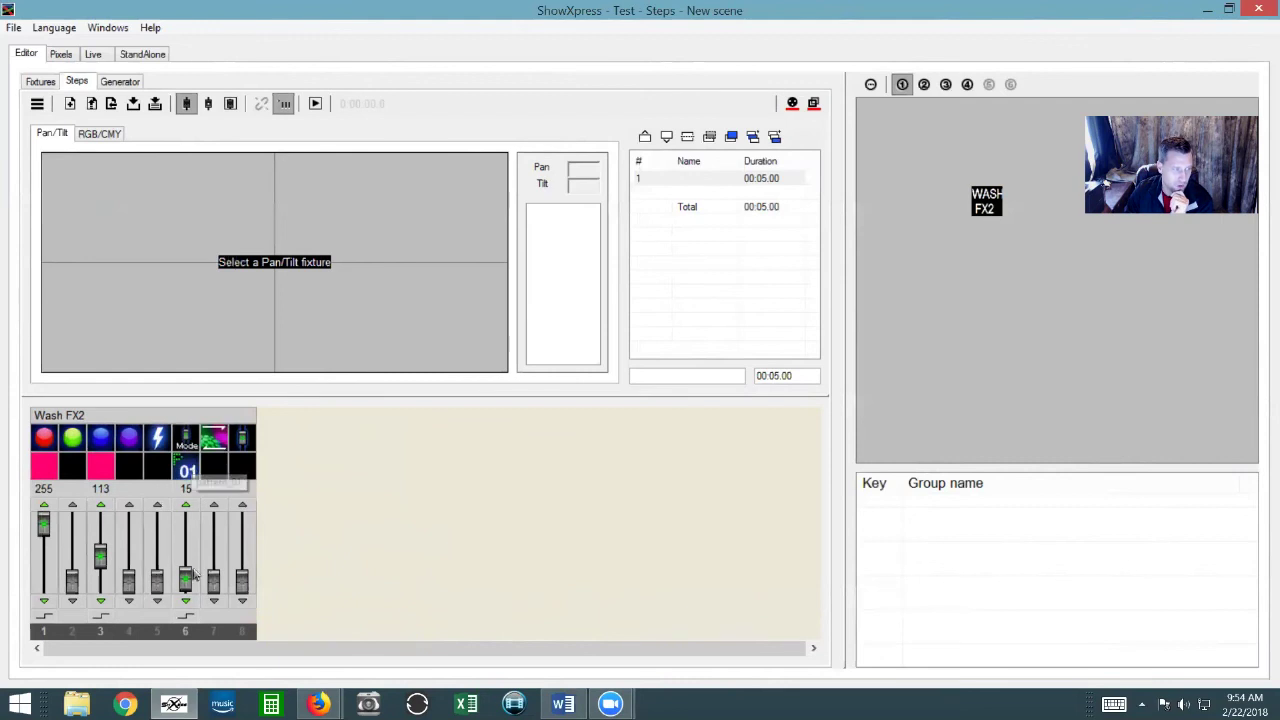
left_click_drag(185, 584, 187, 546)
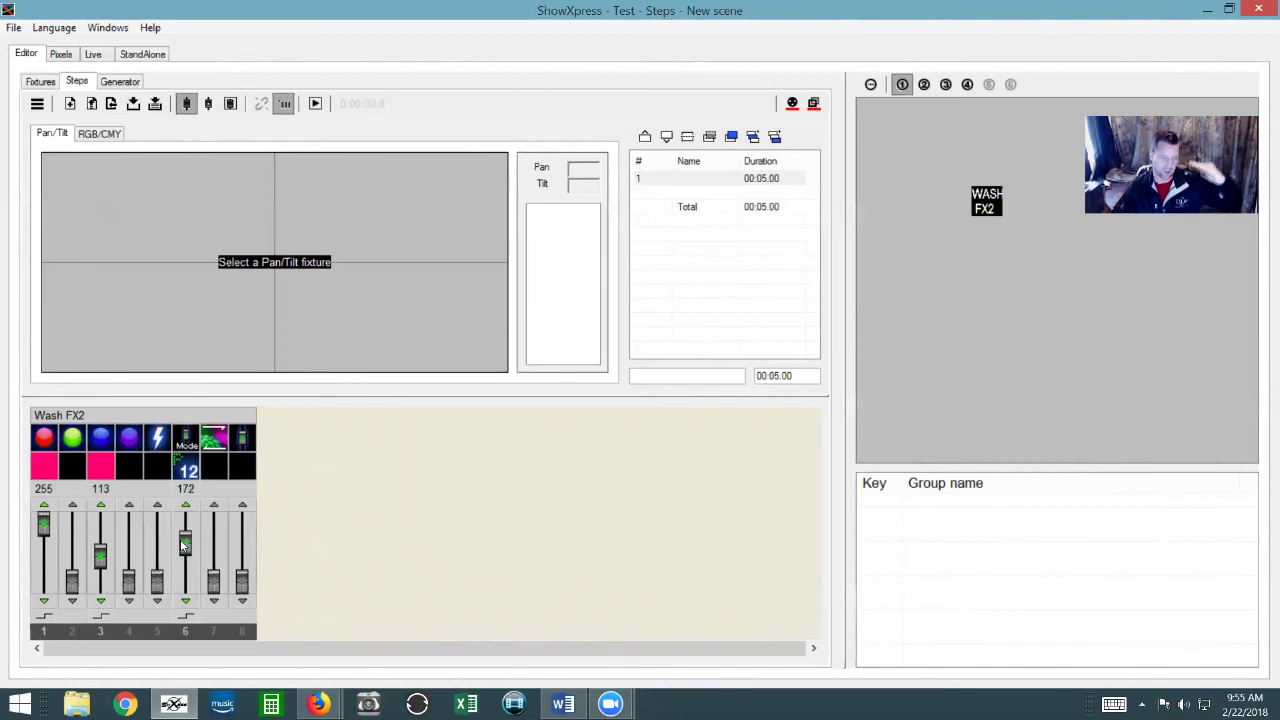
right_click(188, 468)
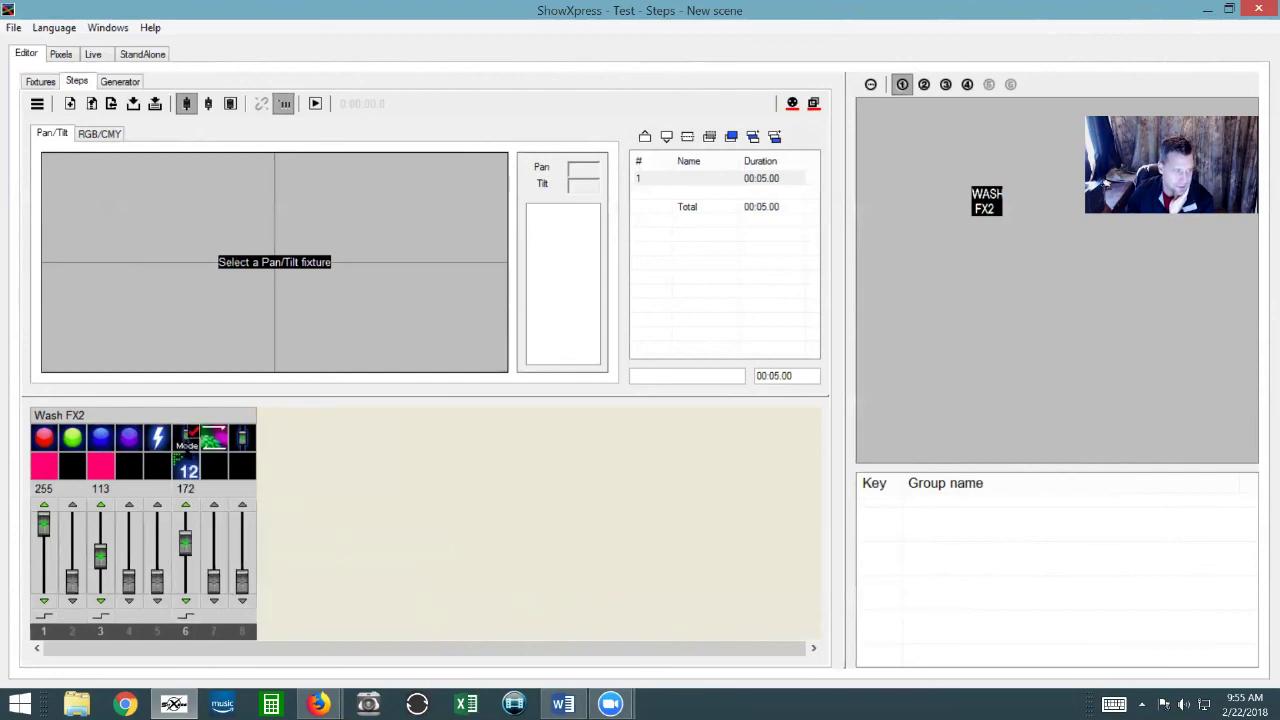
right_click(186, 440)
left_click(190, 471)
left_click(183, 492)
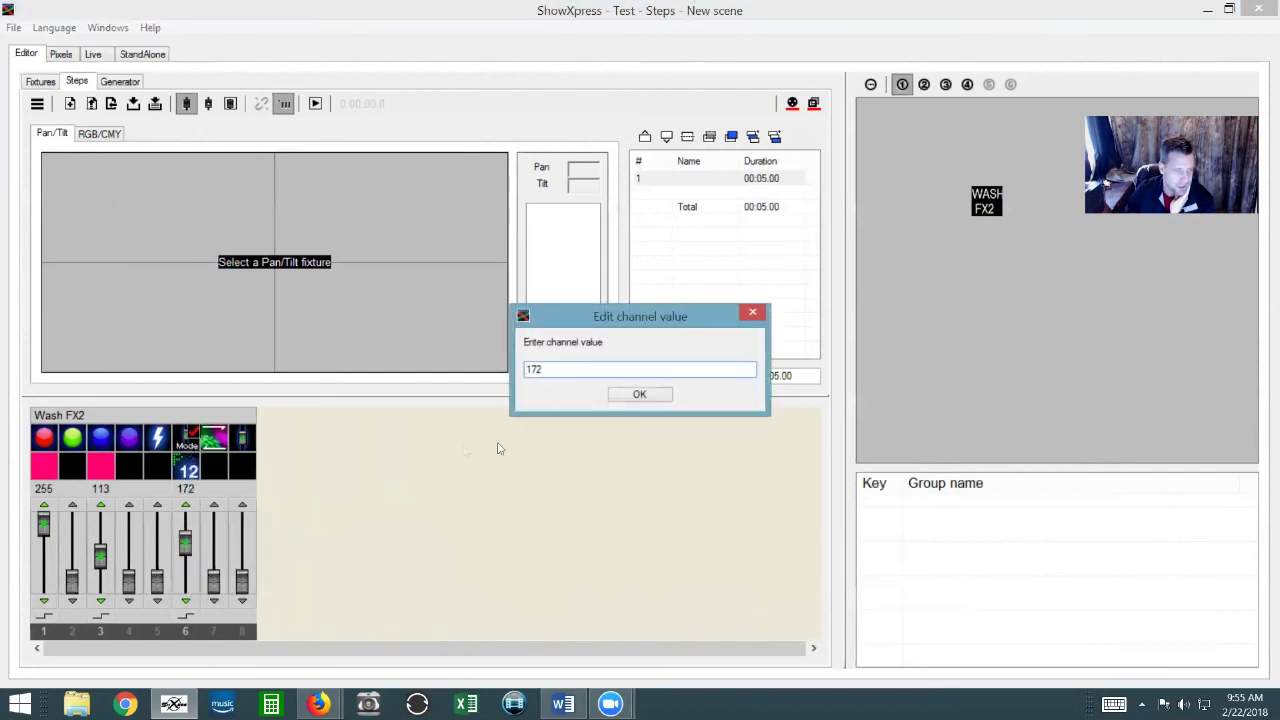
left_click(749, 313)
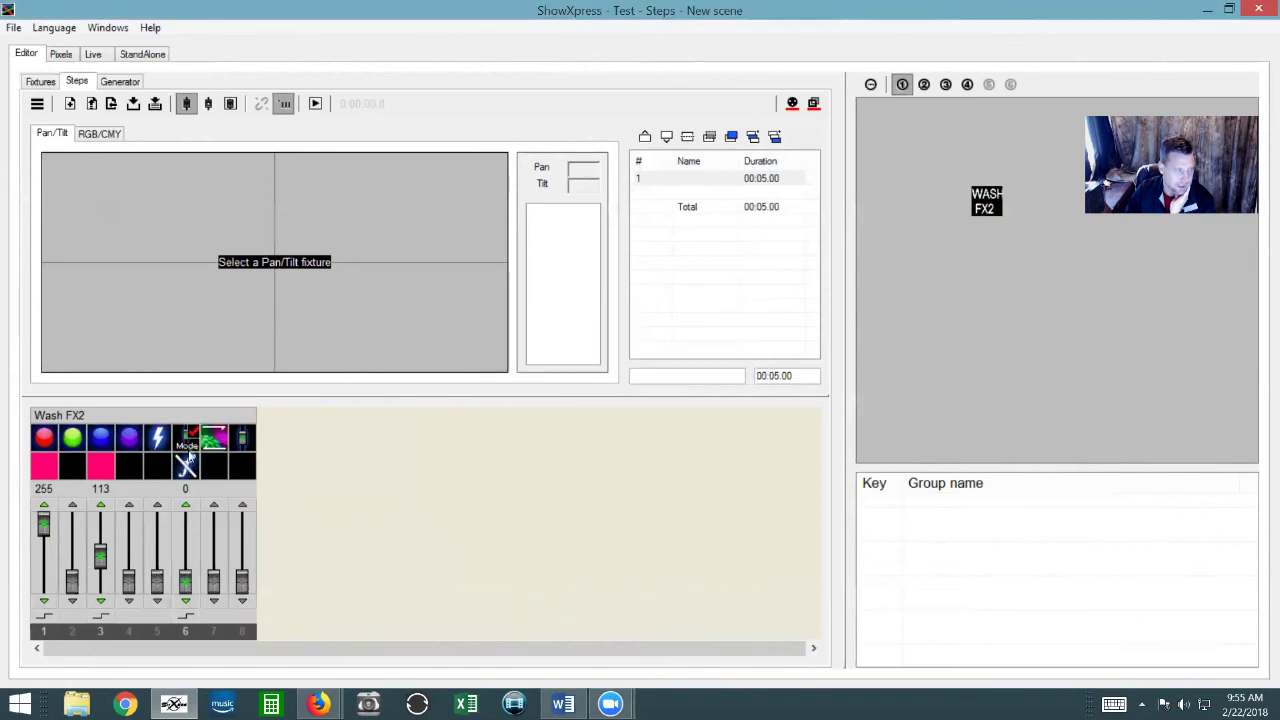
left_click(186, 466)
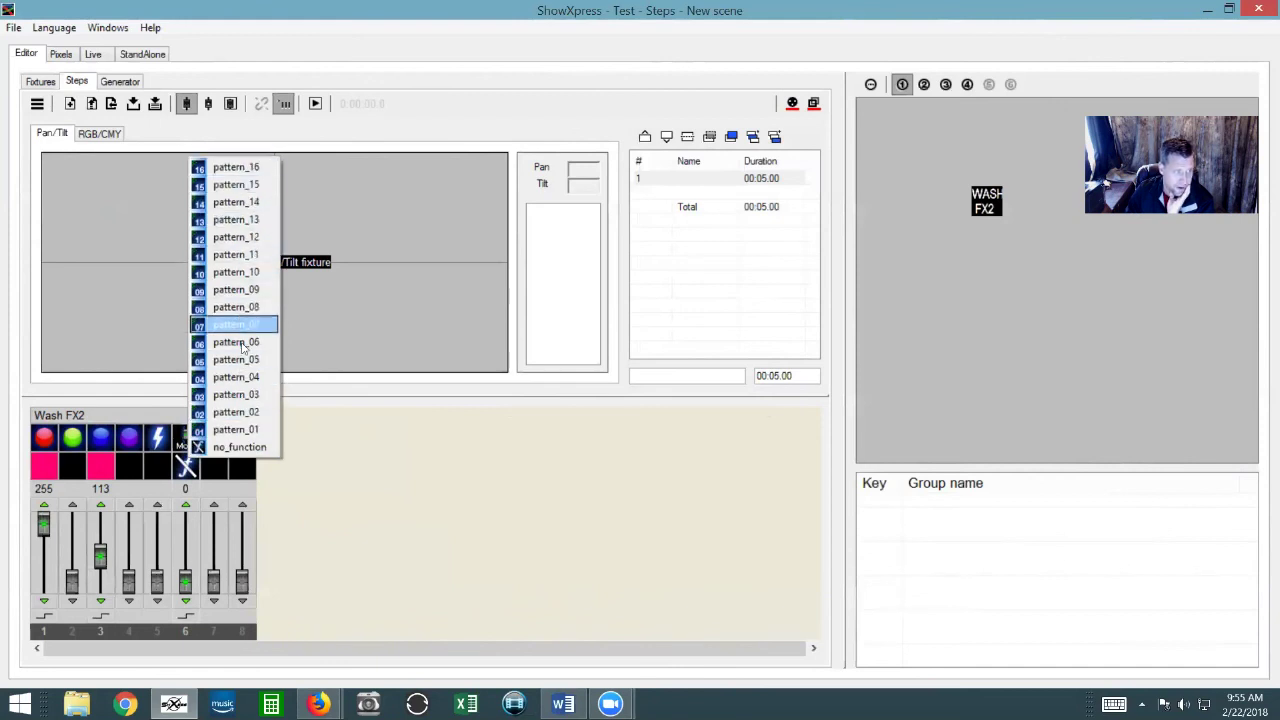
left_click(416, 523)
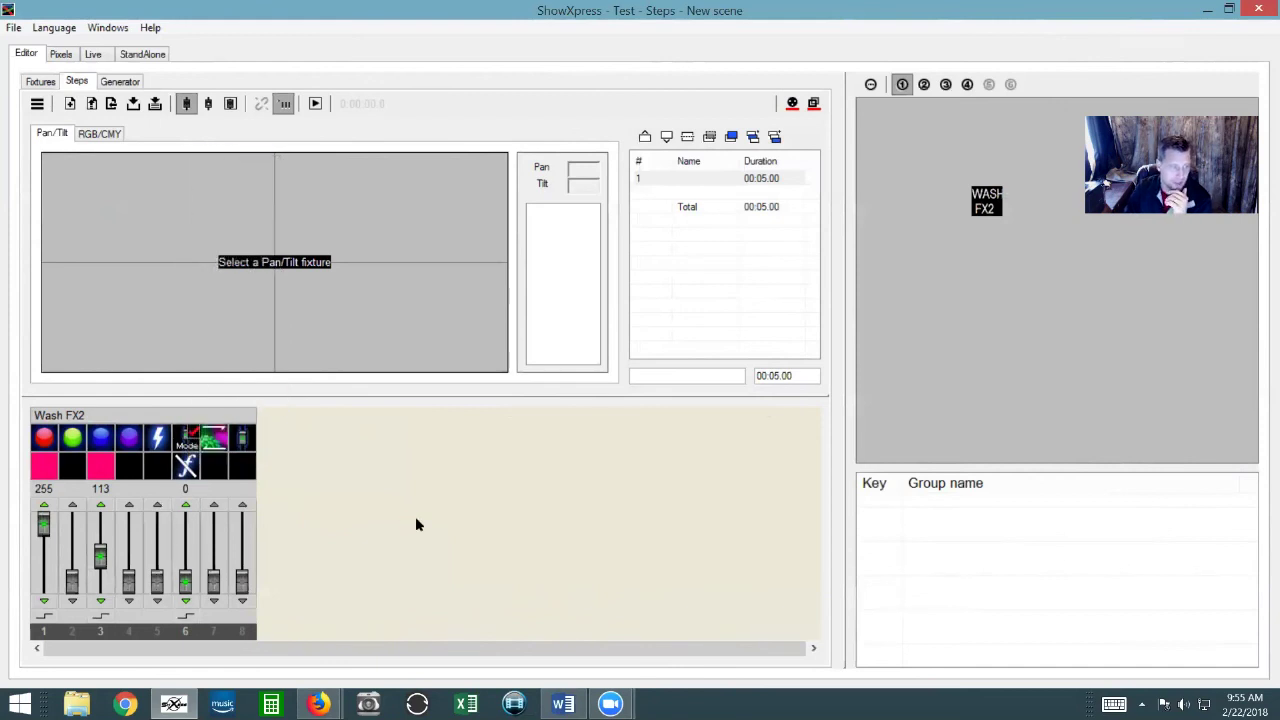